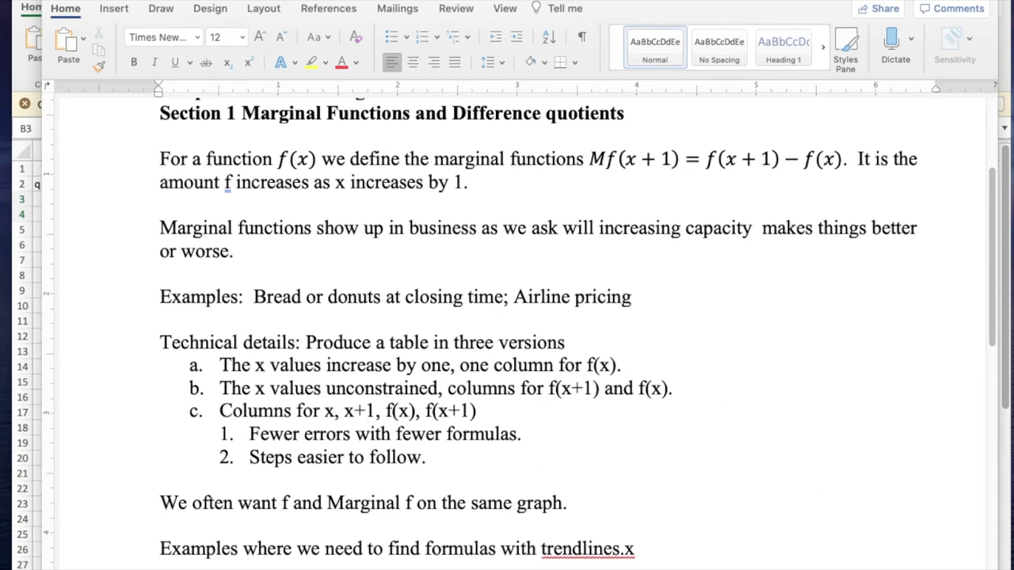
Insert 'for' so the last Word example line reads 'trendlines for x', then switch to Excel
left_click_drag(992, 269, 995, 226)
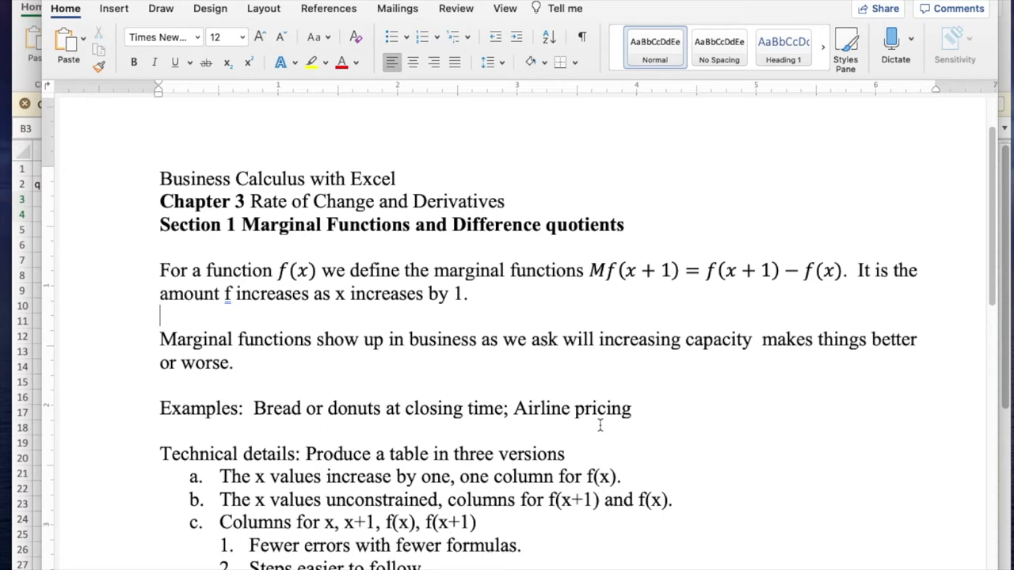
right_click(512, 409)
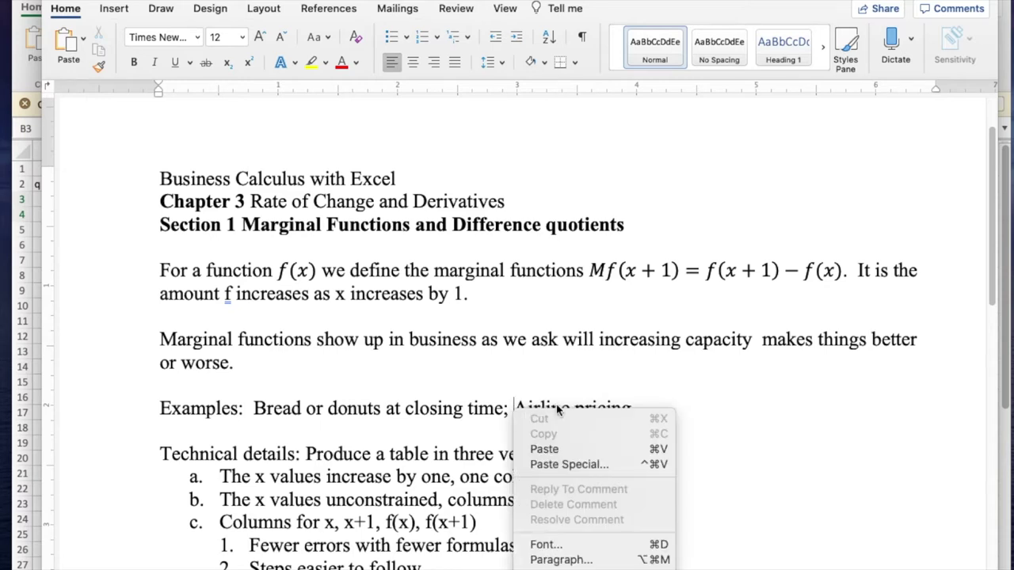
key("Escape")
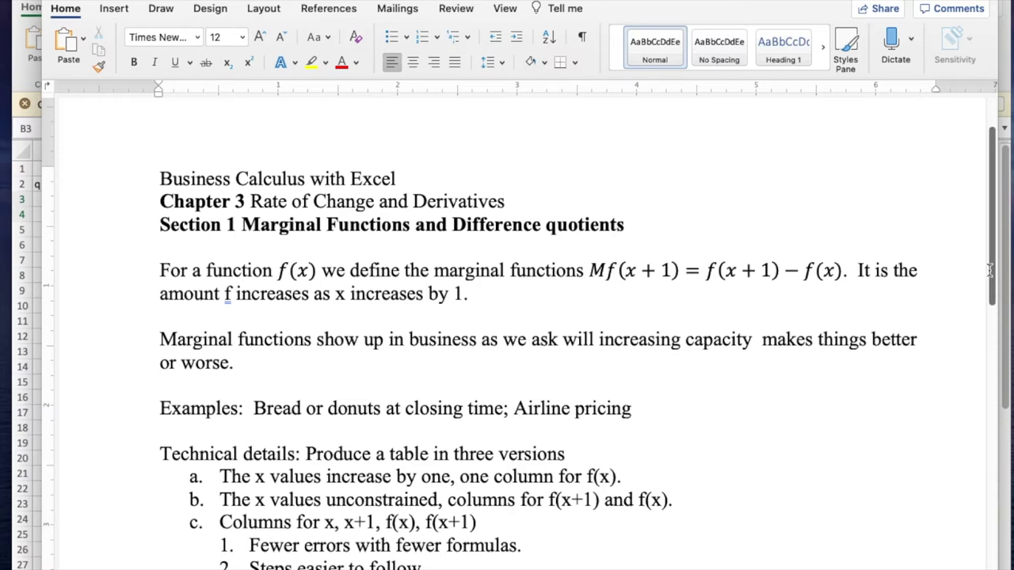
left_click_drag(989, 270, 967, 344)
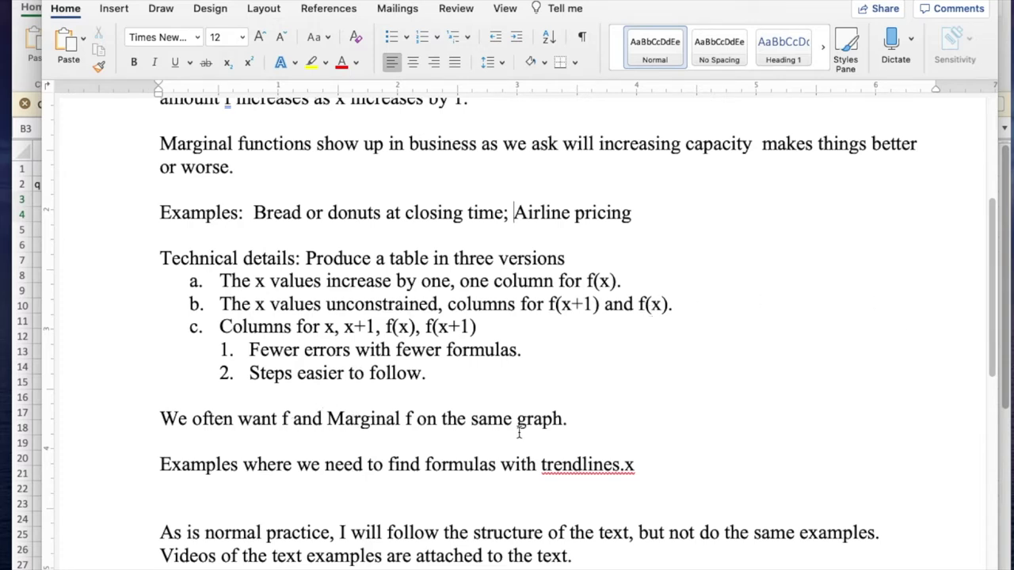
left_click(622, 466)
type("for")
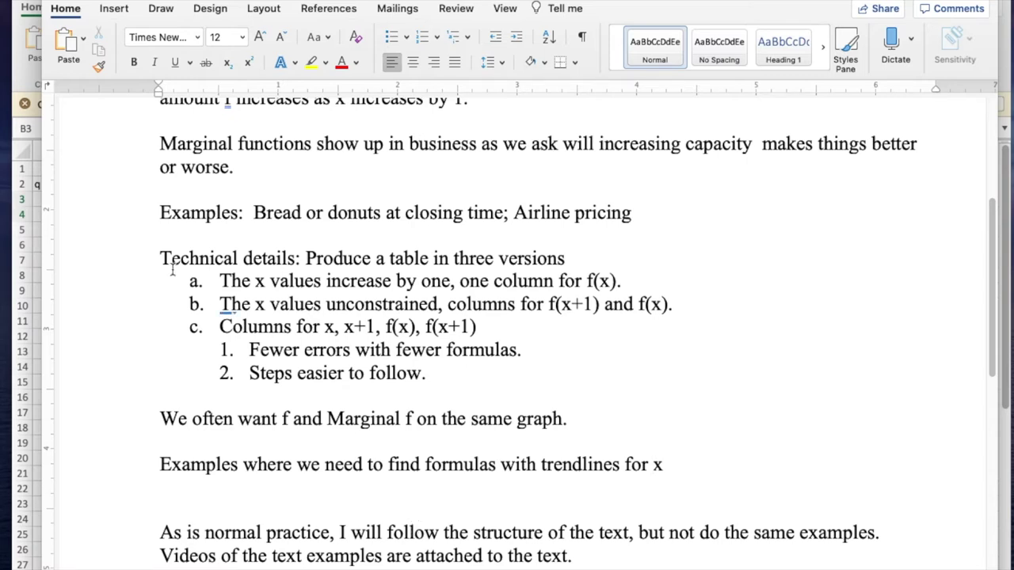
key("super+Tab")
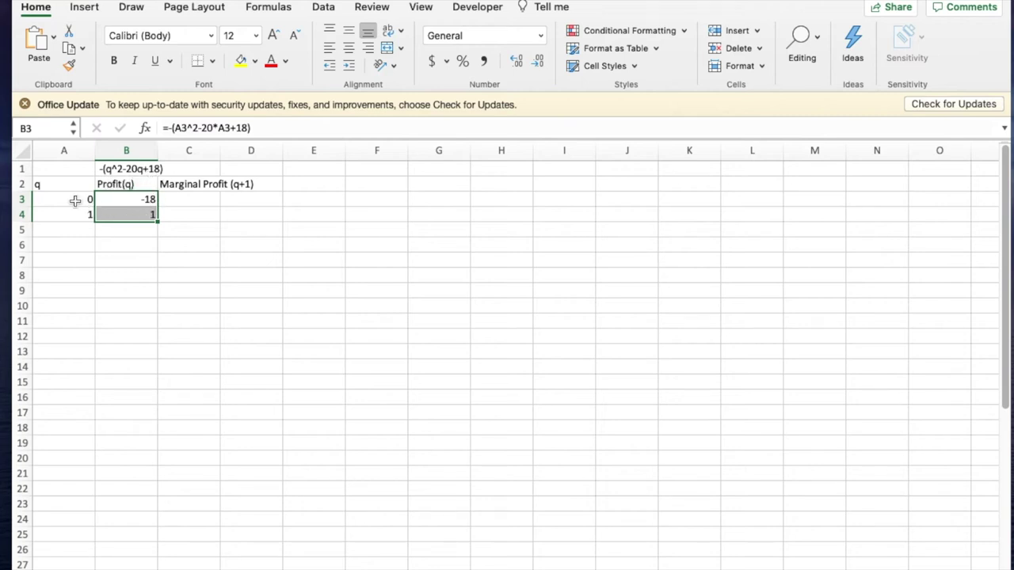
Extend q and Profit to row 22, then enter =B4-B3 in C3 and fill it down to C22
left_click_drag(75, 200, 152, 490)
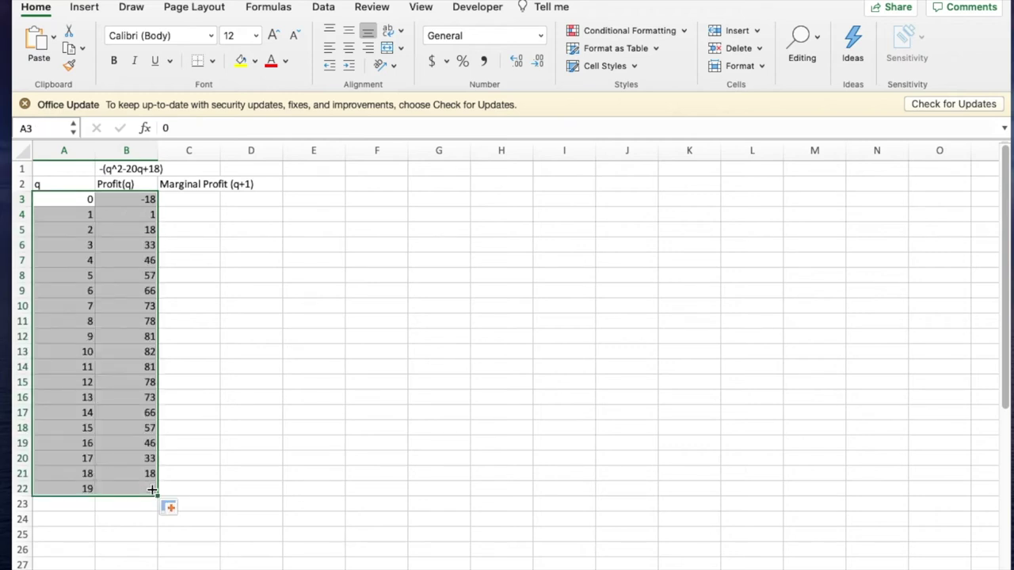
left_click(197, 197)
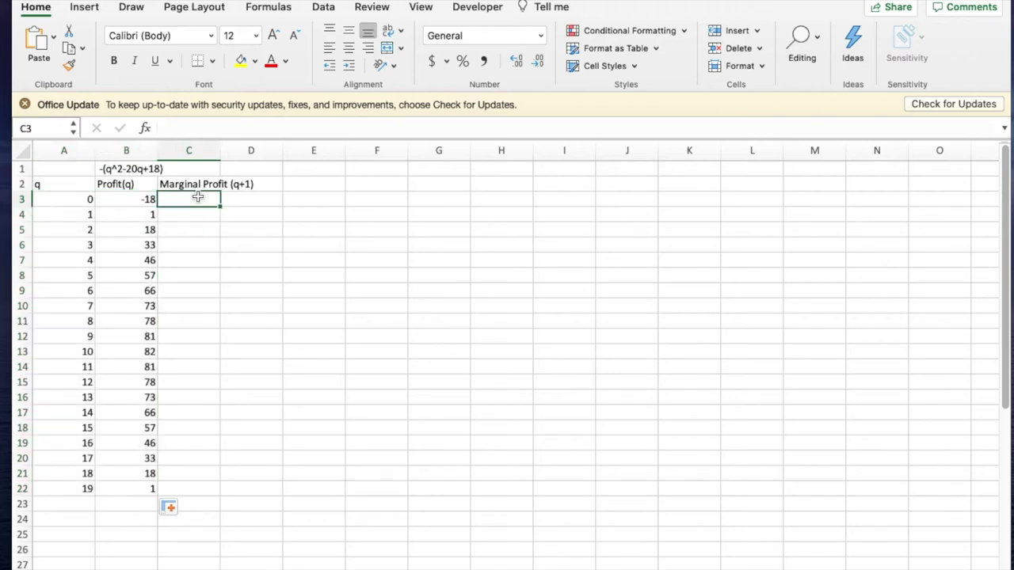
type("=")
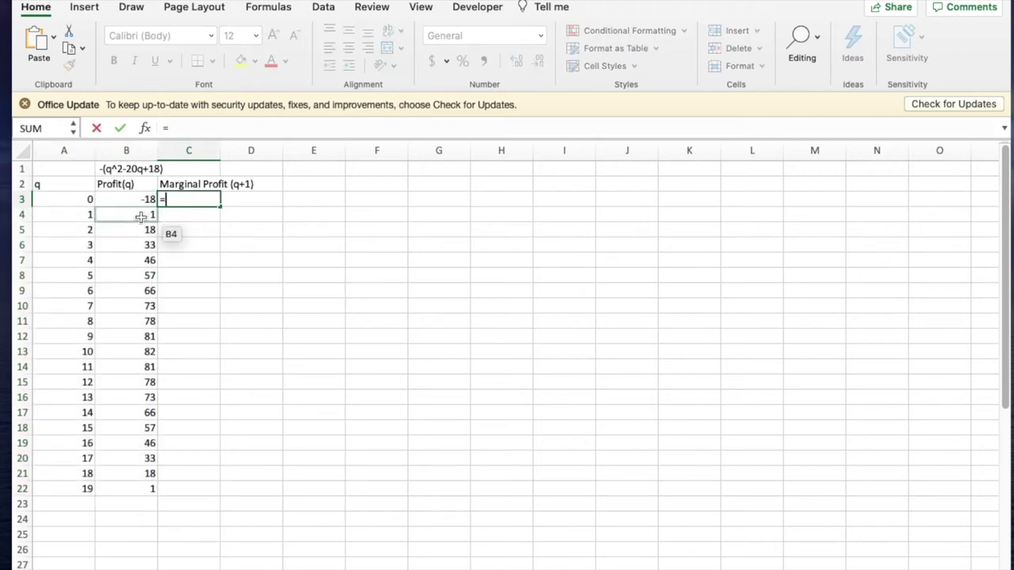
left_click(140, 217)
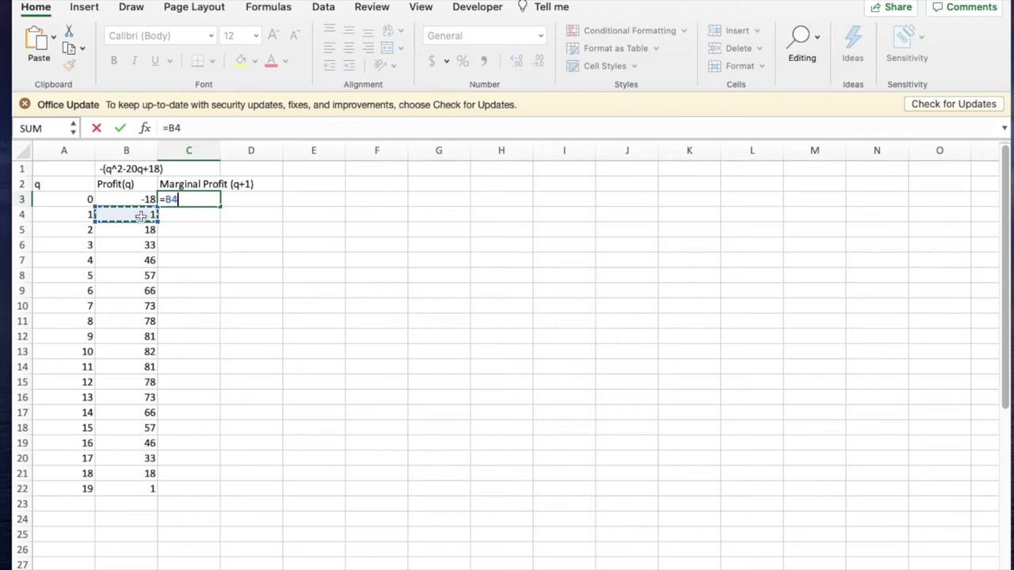
type("=")
left_click(139, 199)
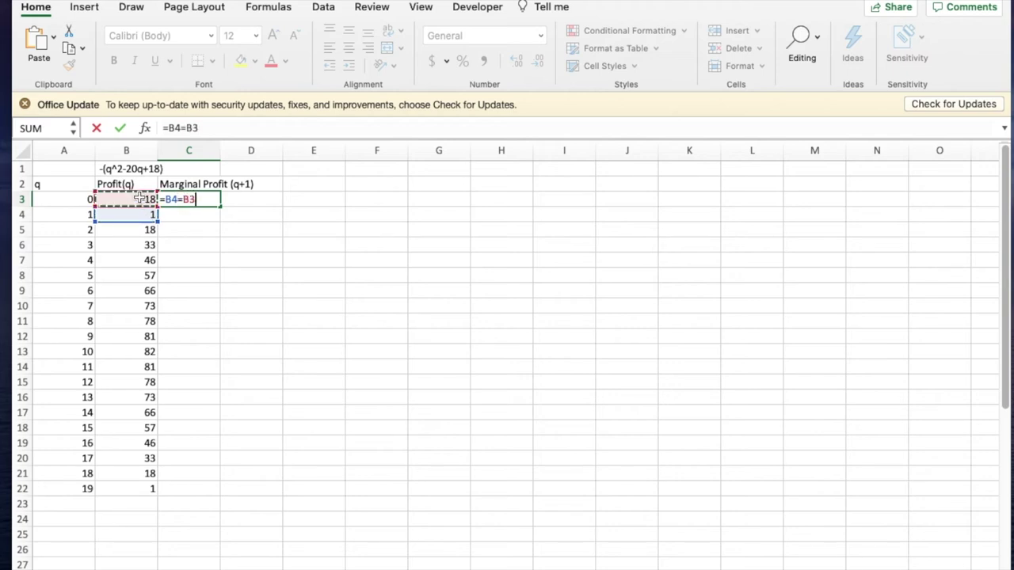
key("BackSpace")
key("BackSpace")
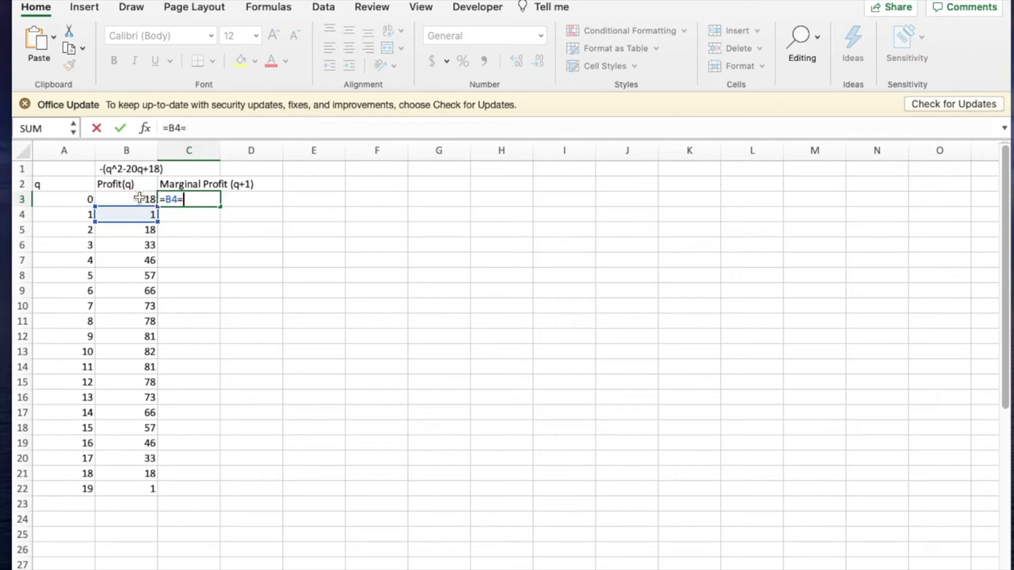
key("BackSpace")
type("-")
left_click(137, 199)
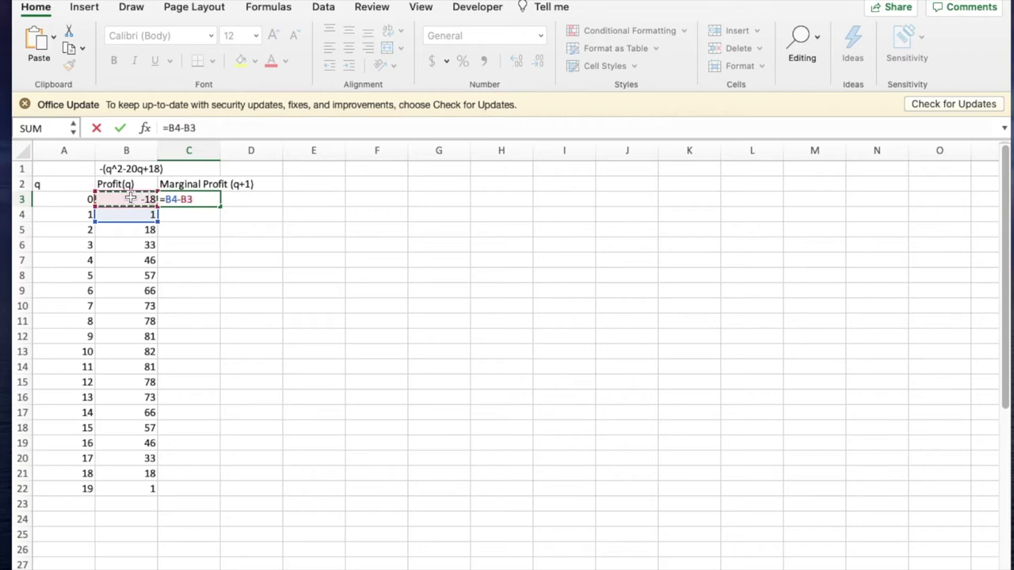
key("Return")
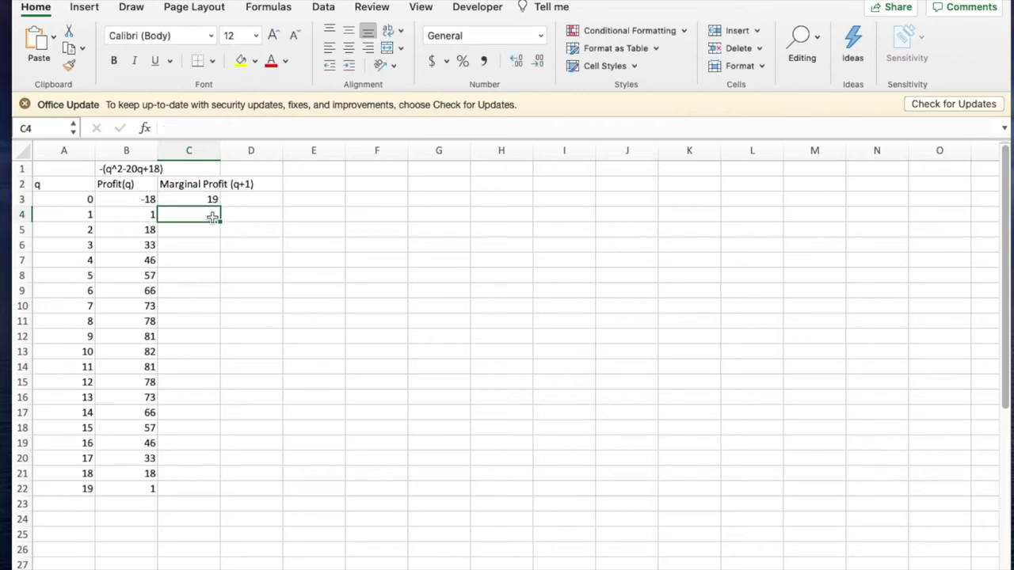
left_click(208, 198)
left_click_drag(219, 206, 195, 494)
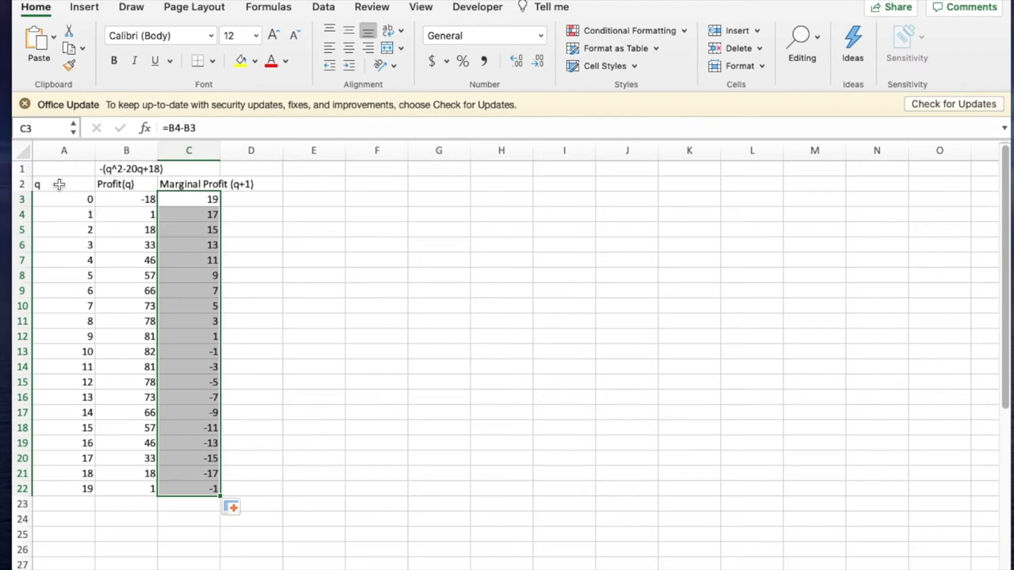
Insert a Scatter with Smooth Lines and Markers chart of the table A2:C22
left_click_drag(59, 184, 181, 489)
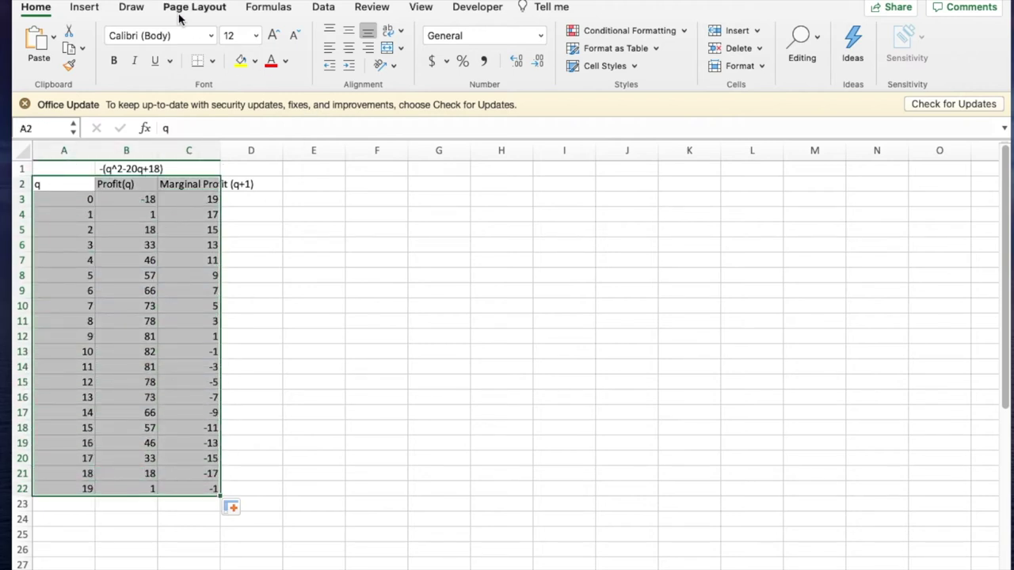
left_click(84, 7)
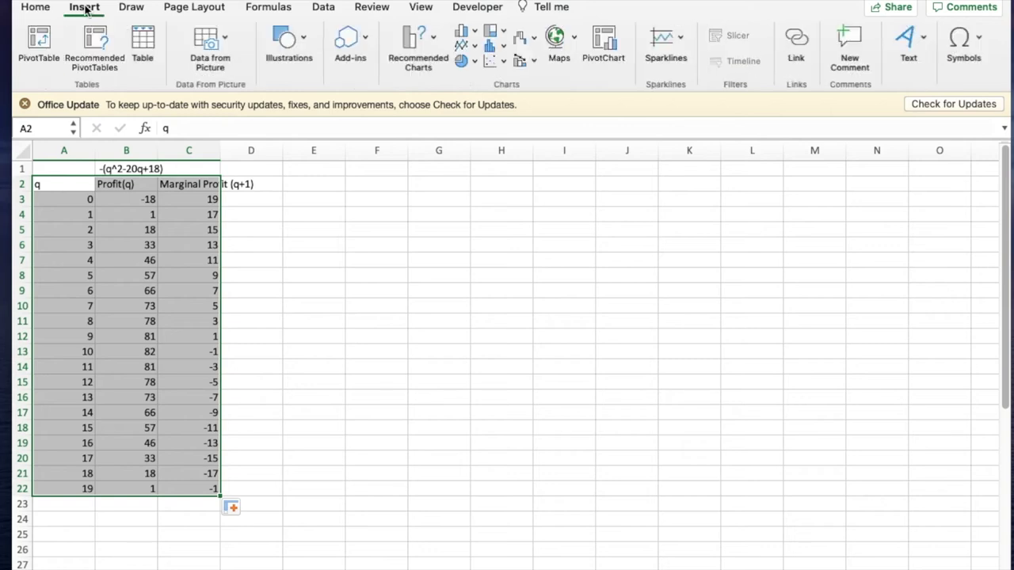
left_click(505, 67)
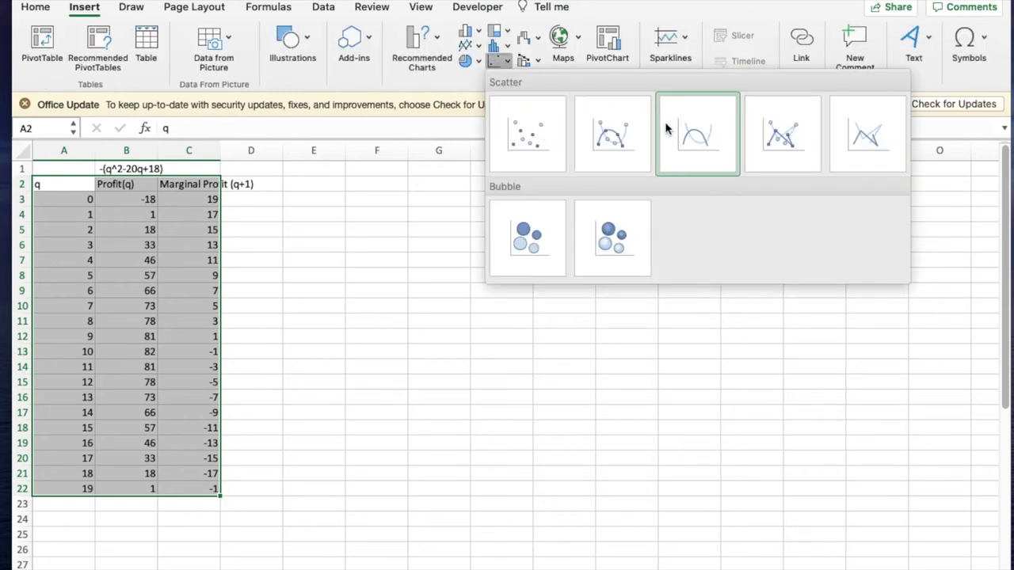
left_click(610, 131)
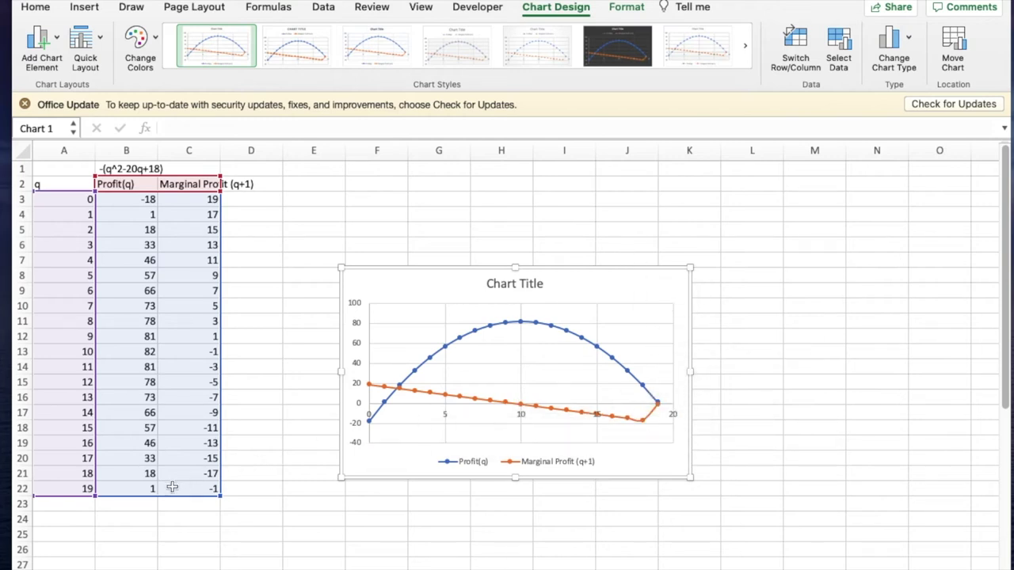
Blank C22, refill B22 from B21's profit formula, and select the Marginal Profit series
left_click(141, 489)
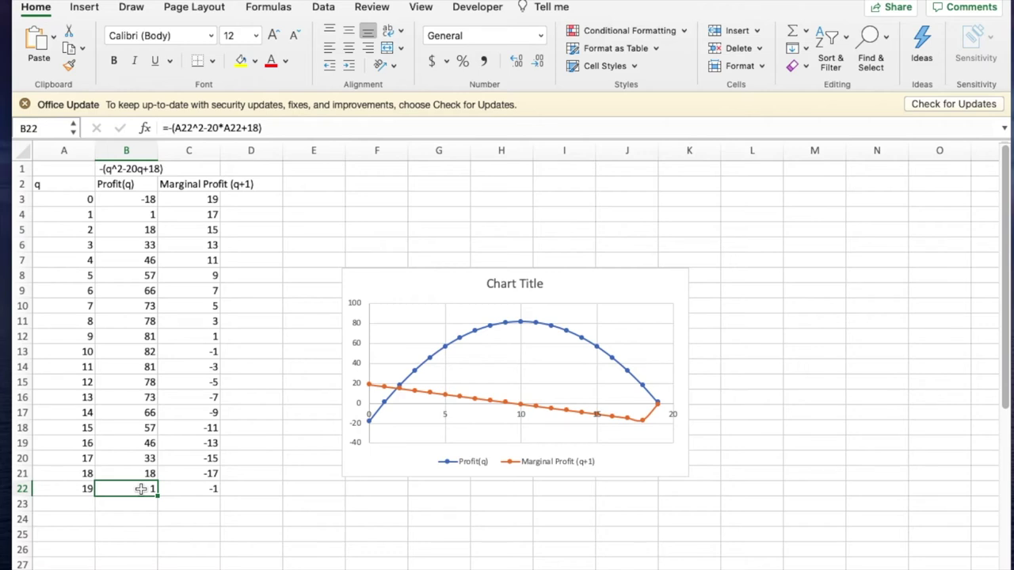
key("Delete")
key("Right")
key("Delete")
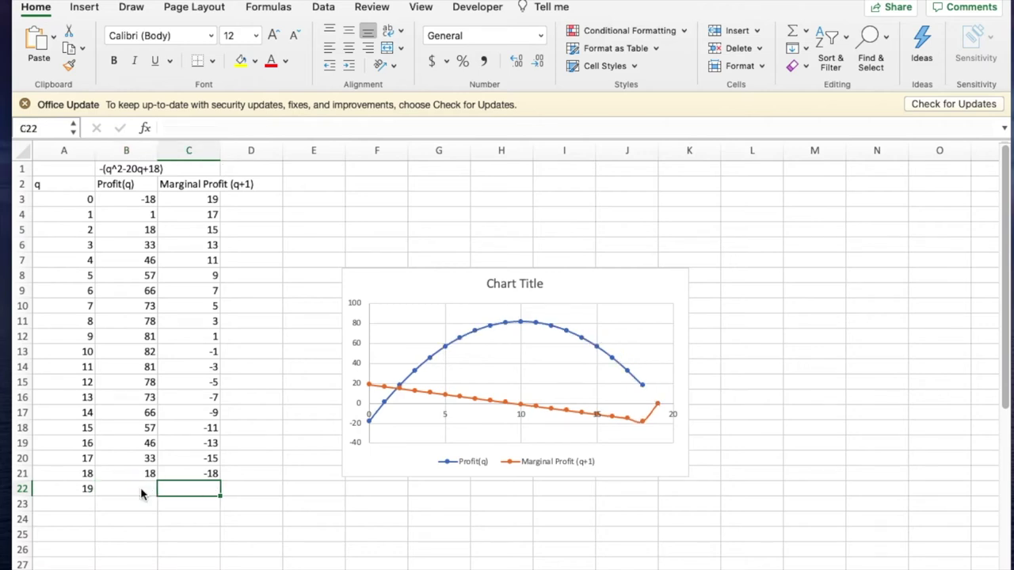
left_click(128, 487)
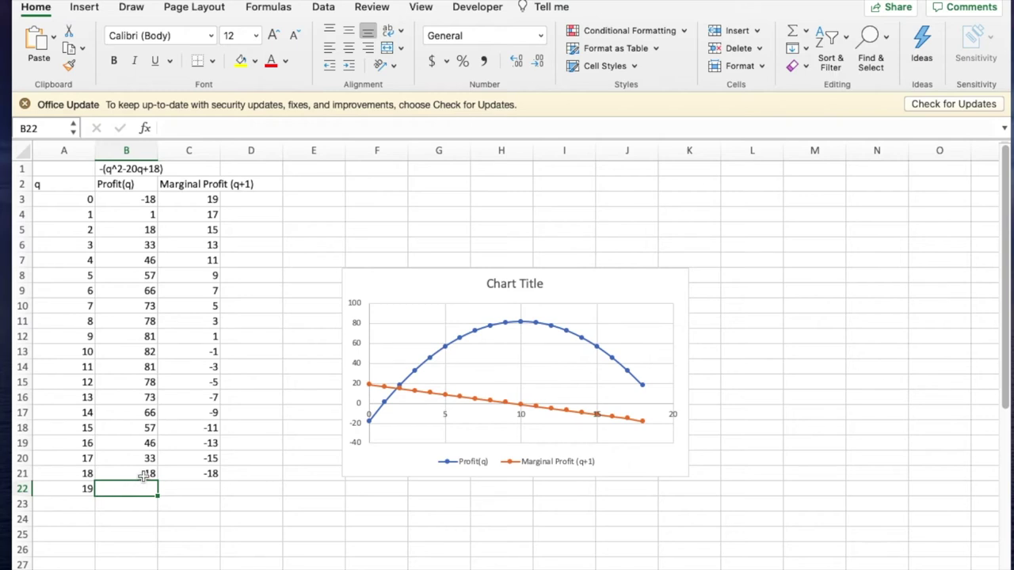
left_click(142, 474)
left_click_drag(158, 479, 156, 493)
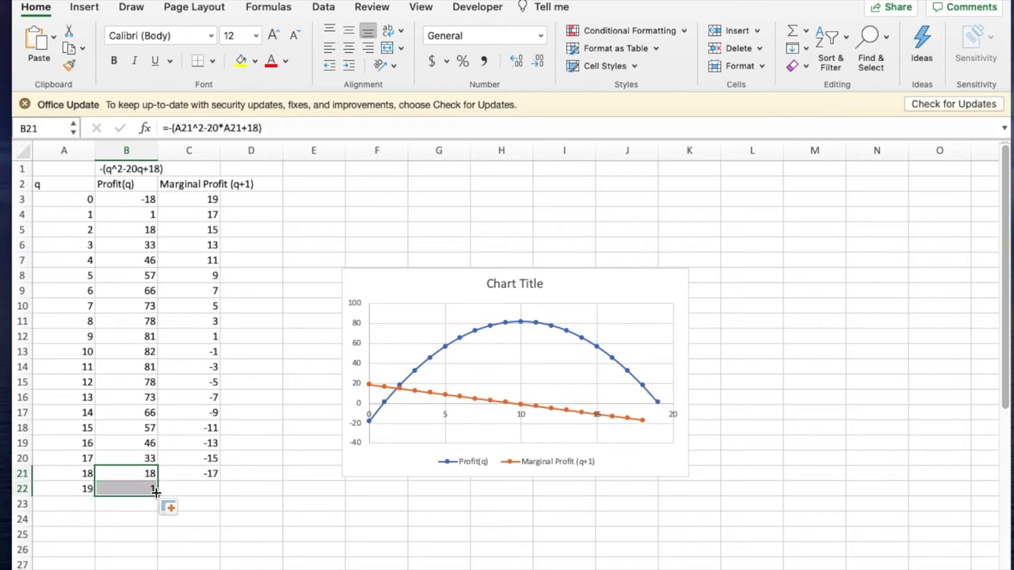
left_click(480, 406)
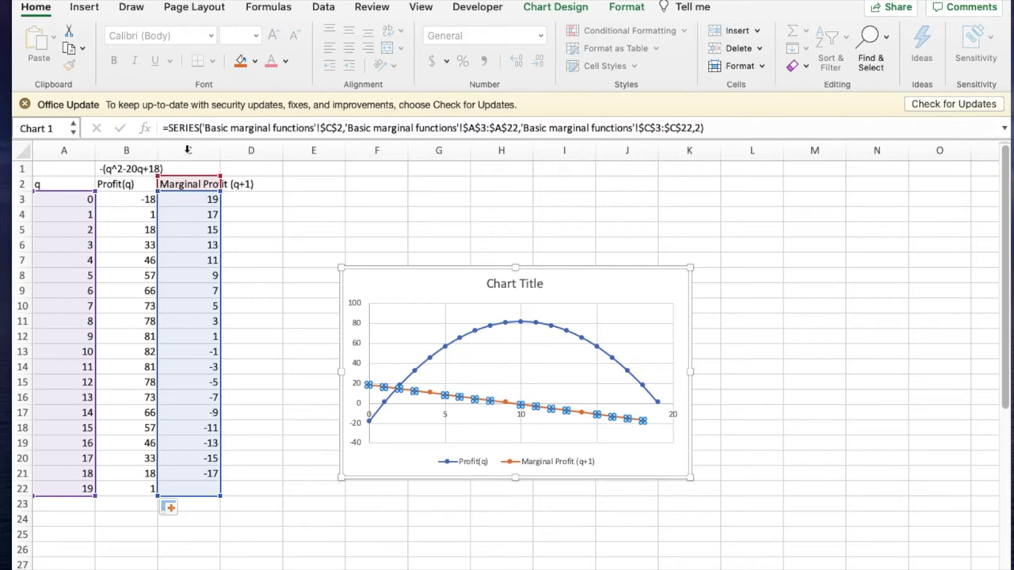
Insert a new column C headed 'Profit(q+1)' before Marginal Profit
left_click(188, 150)
left_click(230, 7)
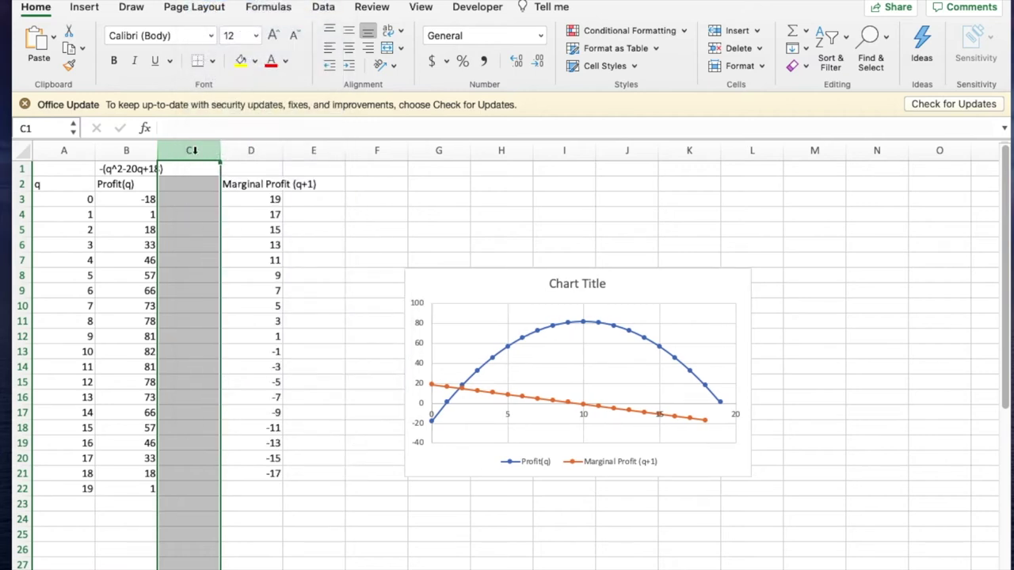
left_click(181, 190)
type("Profit(q+1")
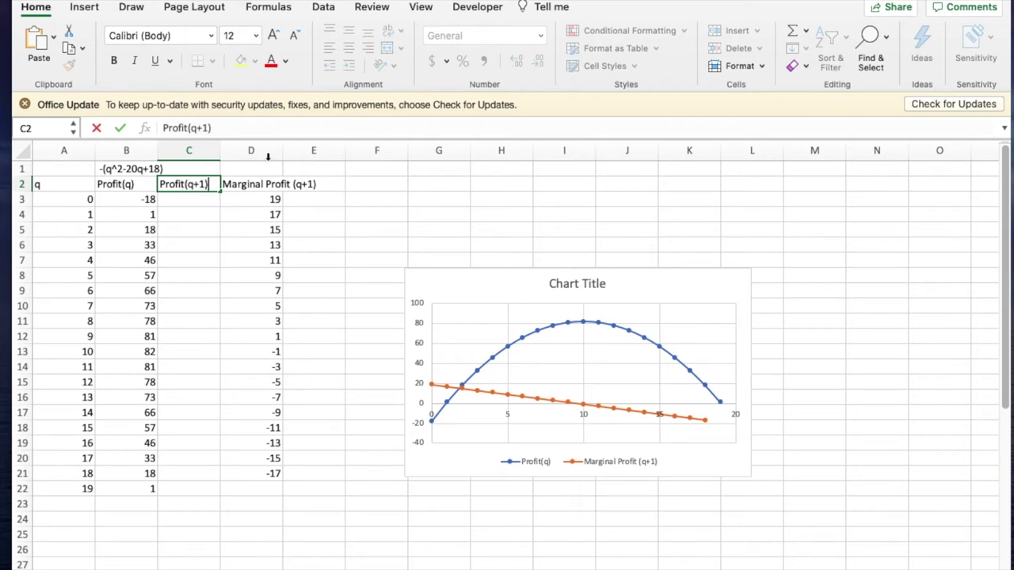
key("Return")
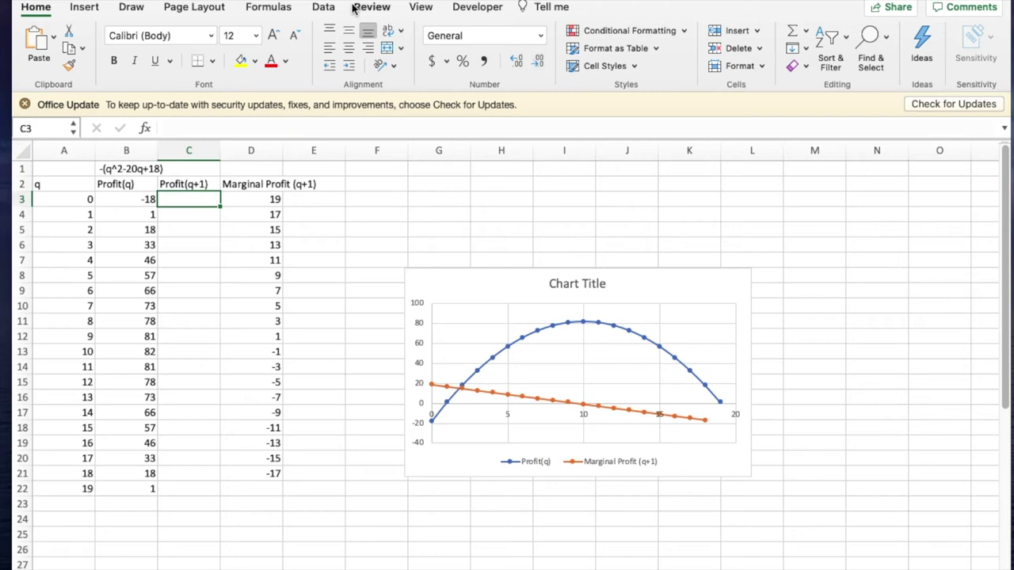
Show formulas and paste the profit formula into C3, replacing A3 with (A3+1)
left_click(269, 8)
key("ctrl+grave")
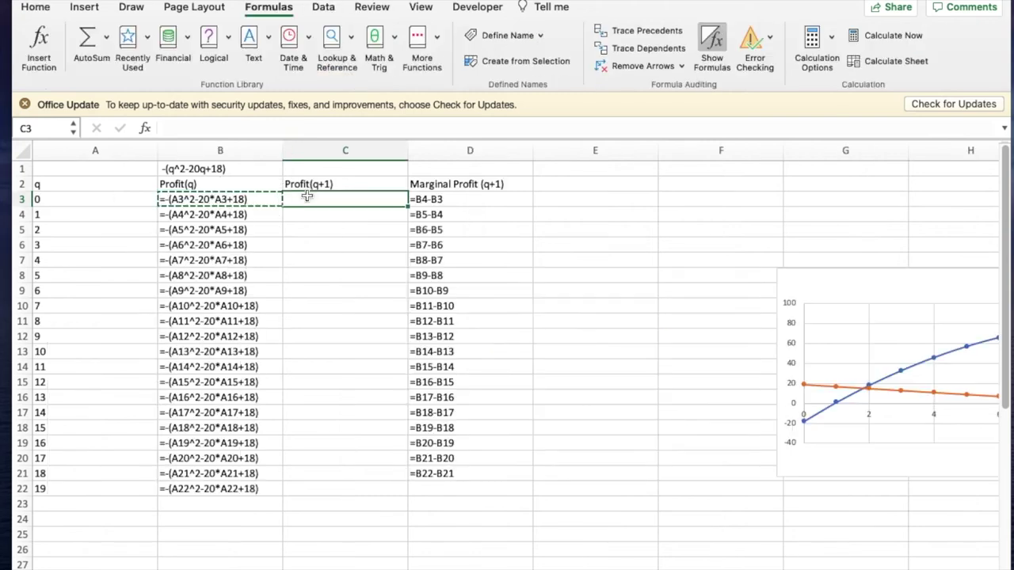
left_click(237, 127)
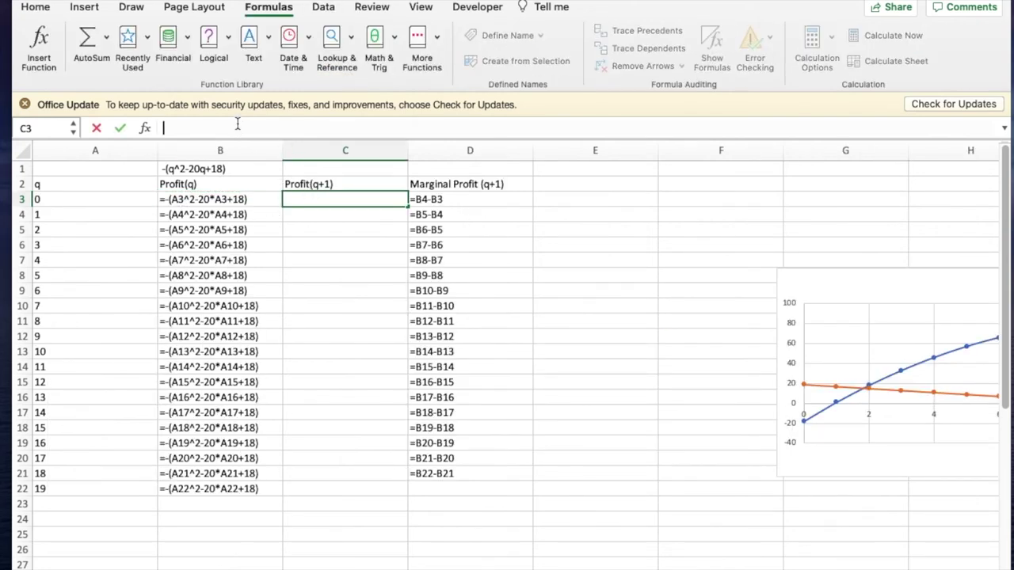
type("=-(A3^2-20*A3+18)")
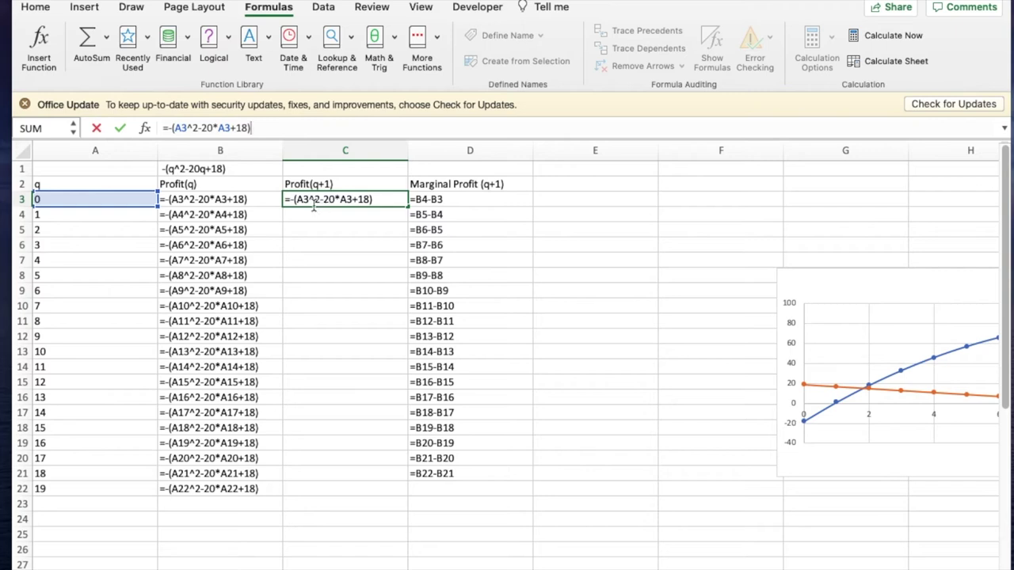
left_click_drag(308, 202, 296, 202)
type("(a3-1")
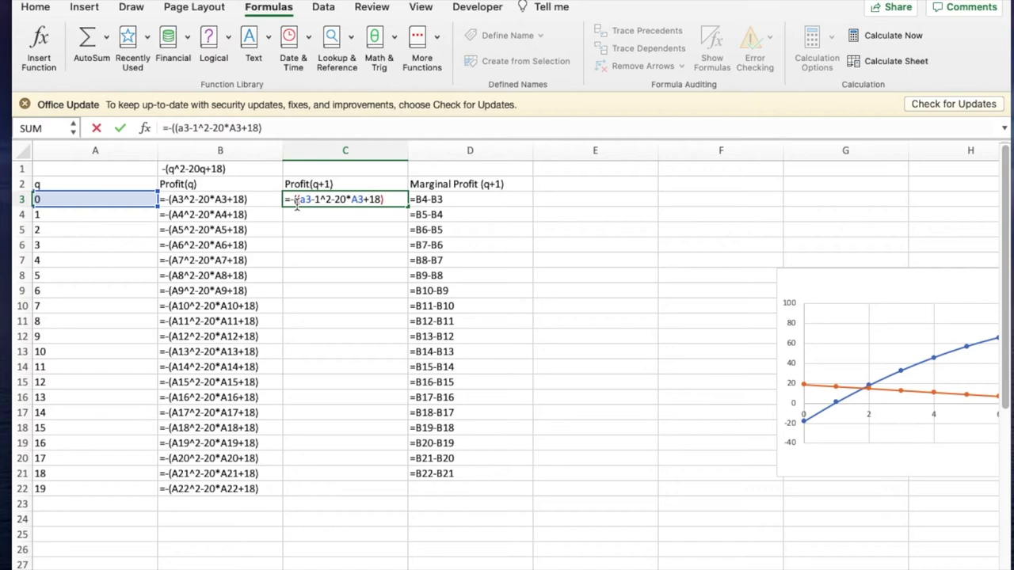
type(")")
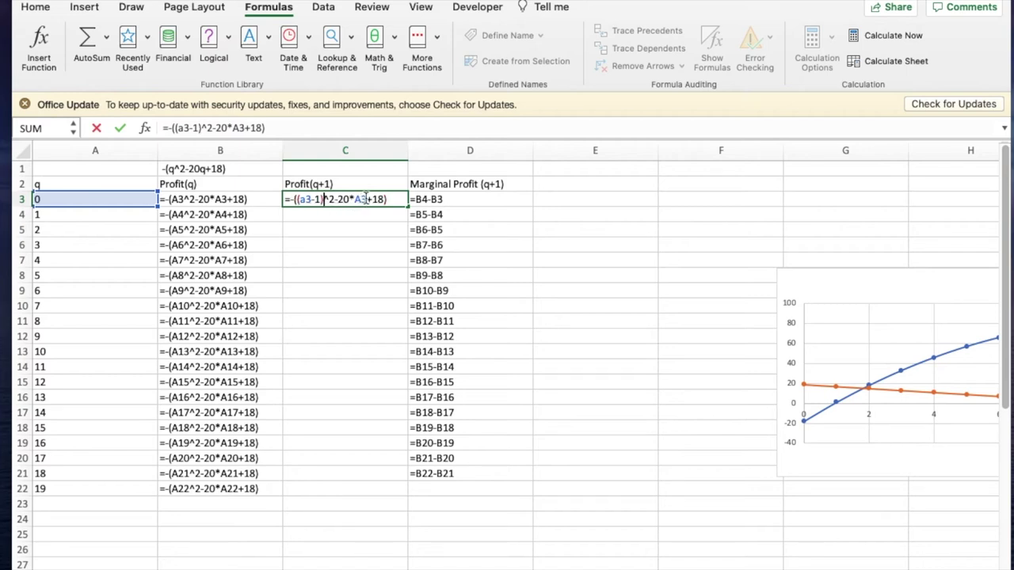
type("(a")
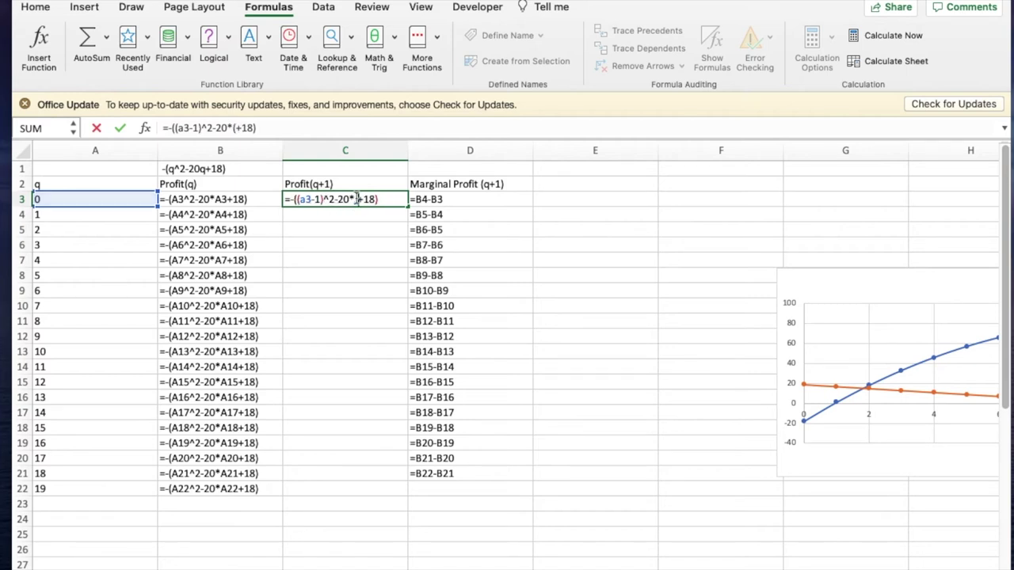
type("3")
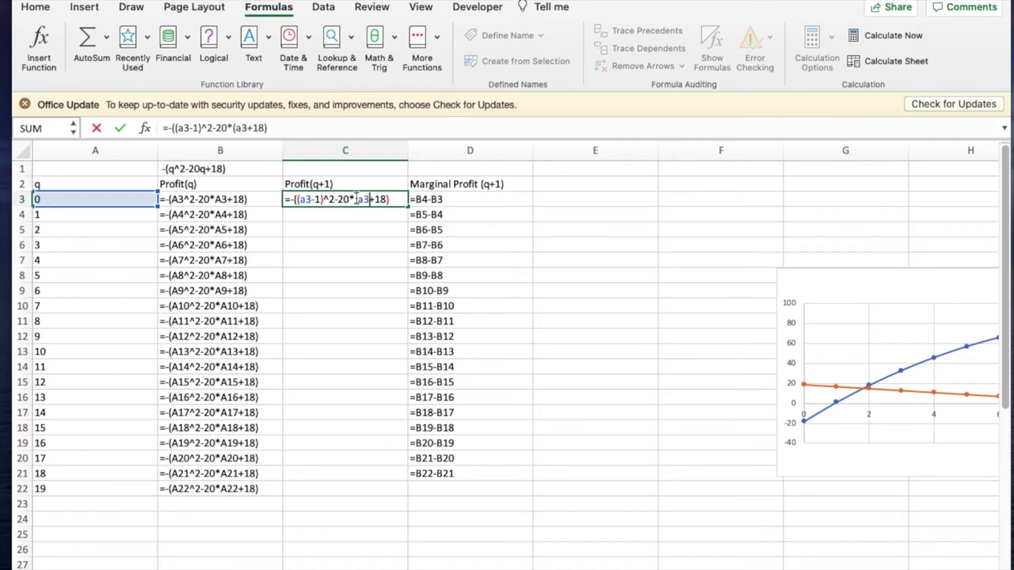
type("+1)+1")
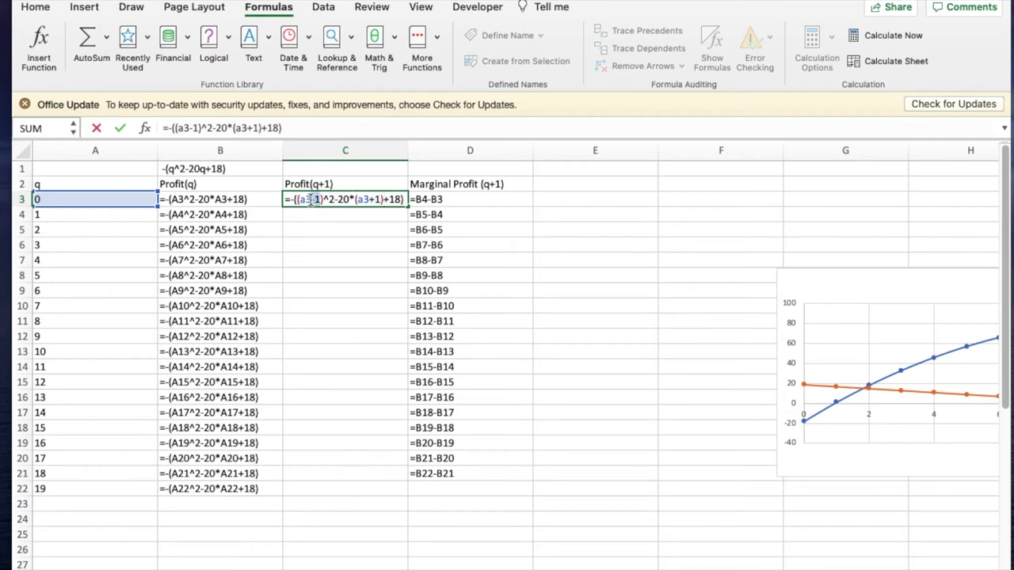
type("+")
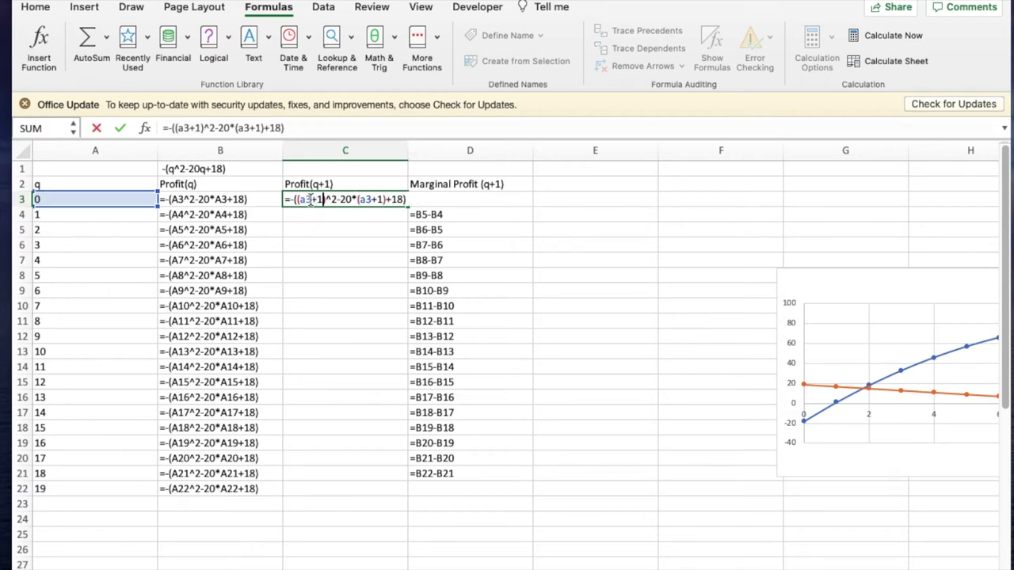
Set D3 to =C3-B3, fill C3:D3 down to row 22, and show computed values
key("Return")
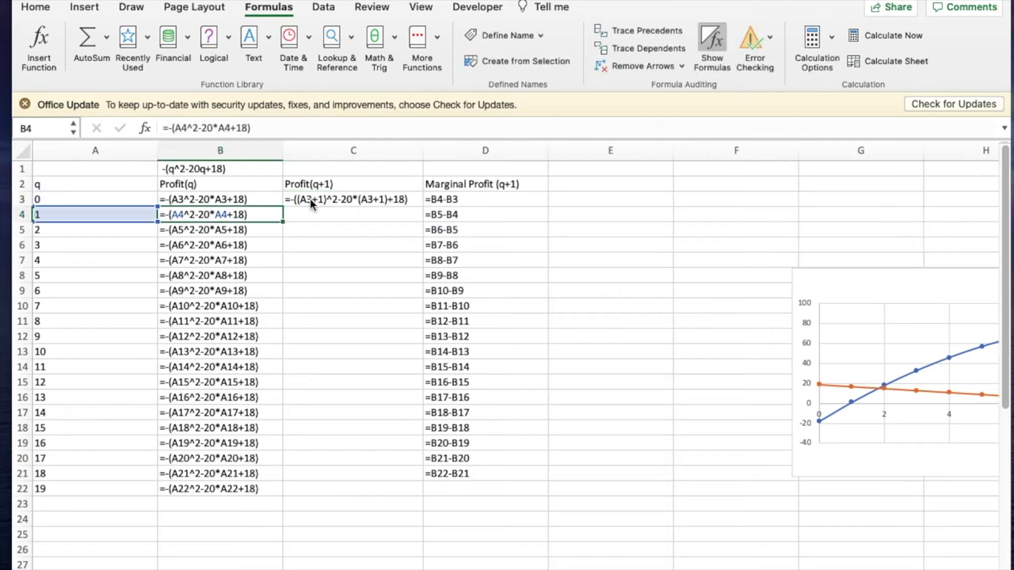
double_click(468, 198)
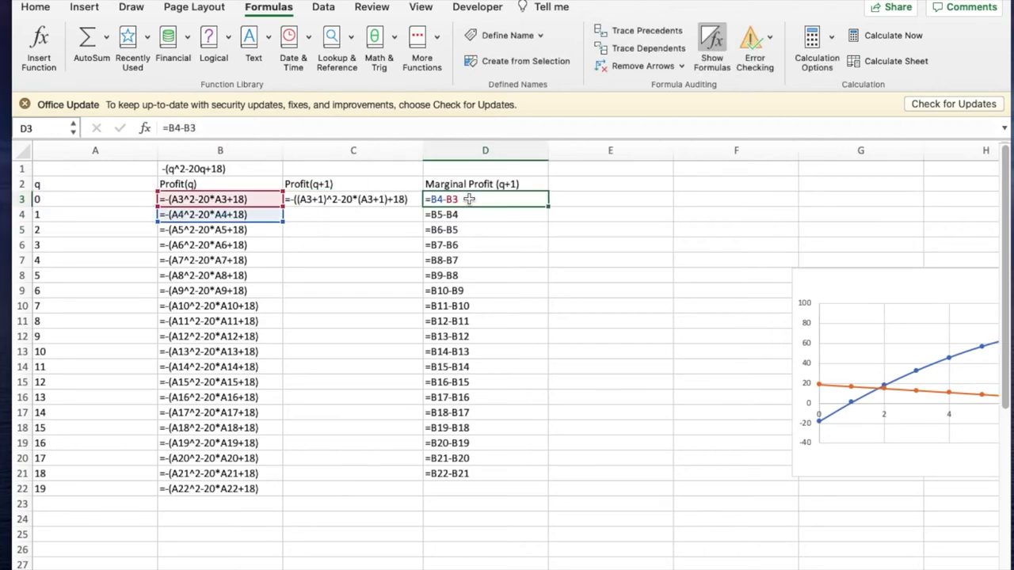
key("Escape")
key("BackSpace")
type("=")
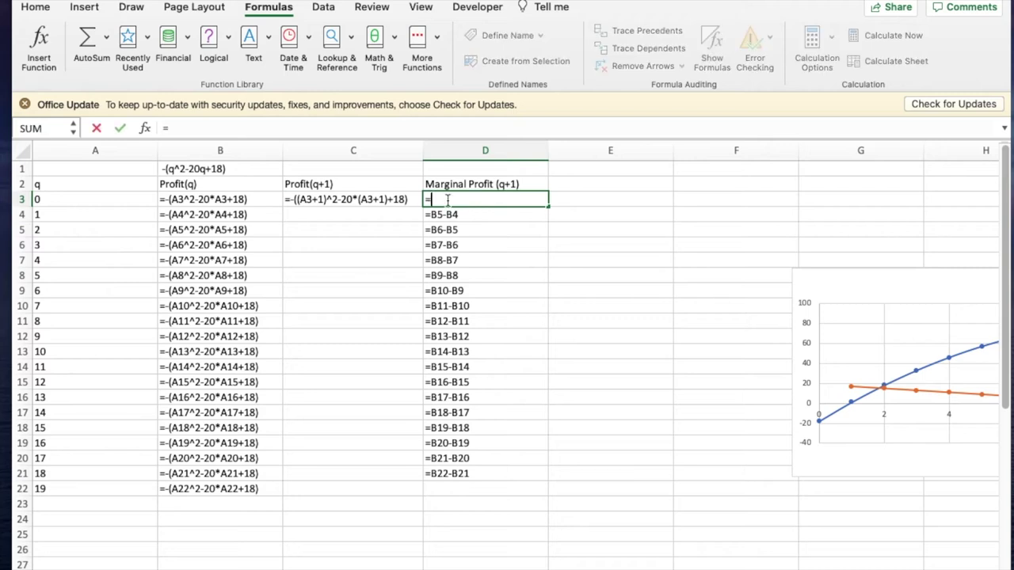
left_click(380, 199)
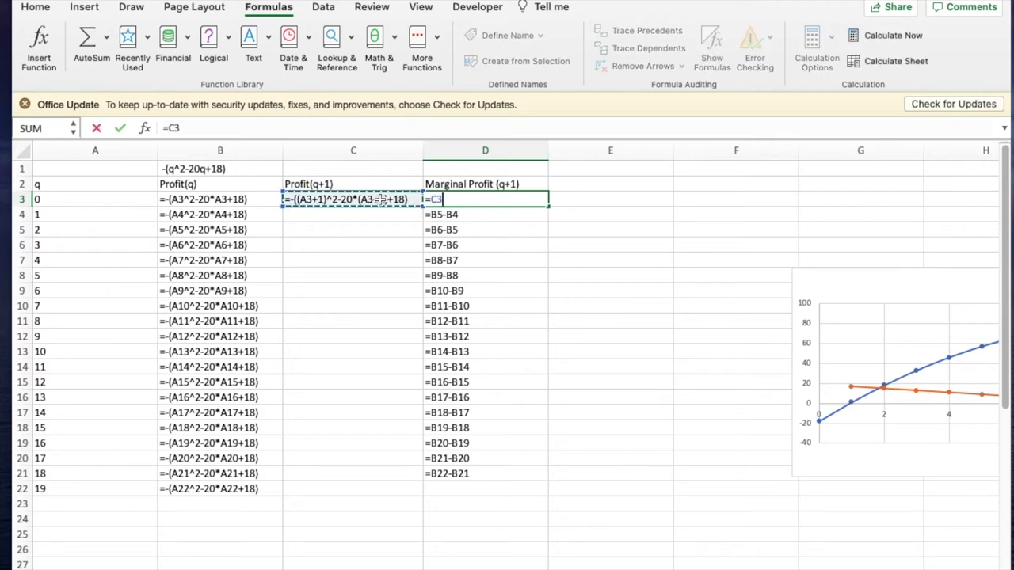
type("-")
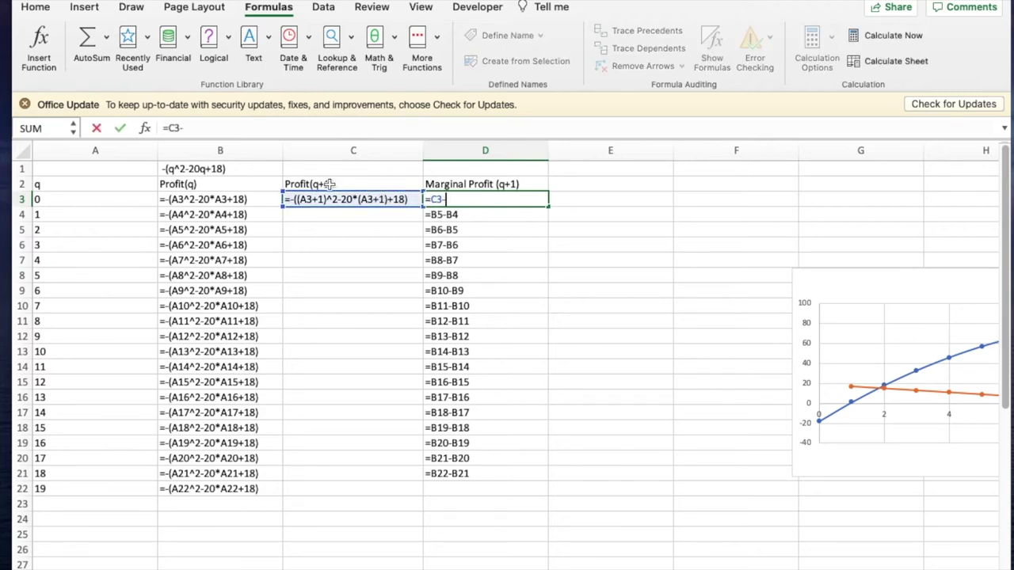
left_click(248, 201)
key("Return")
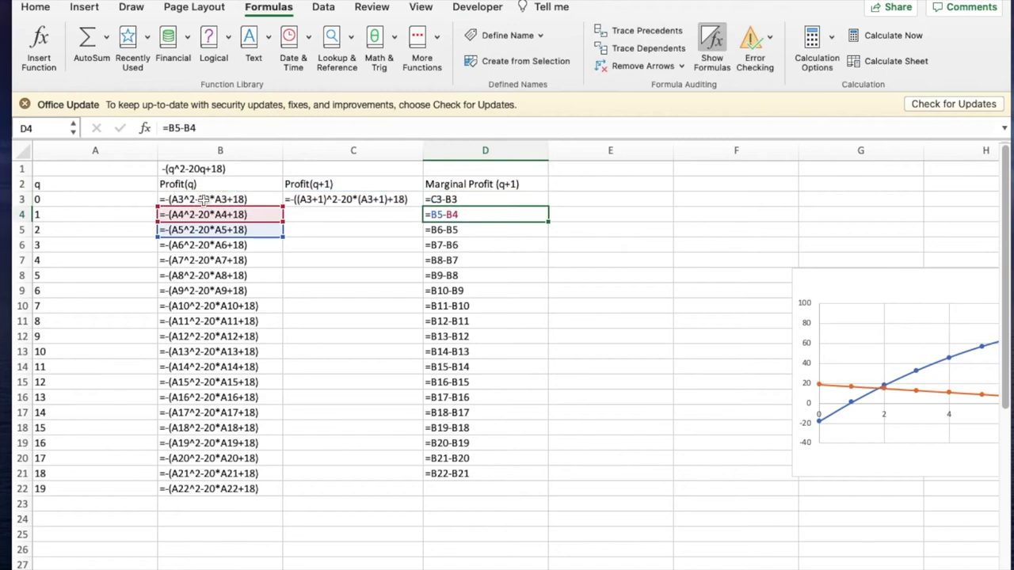
left_click_drag(247, 202, 511, 494)
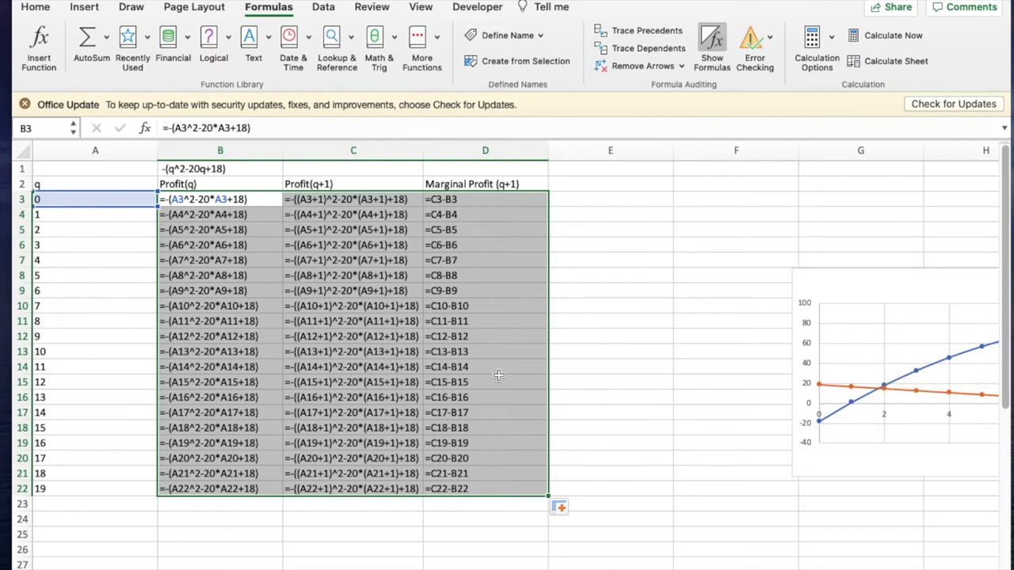
left_click(712, 41)
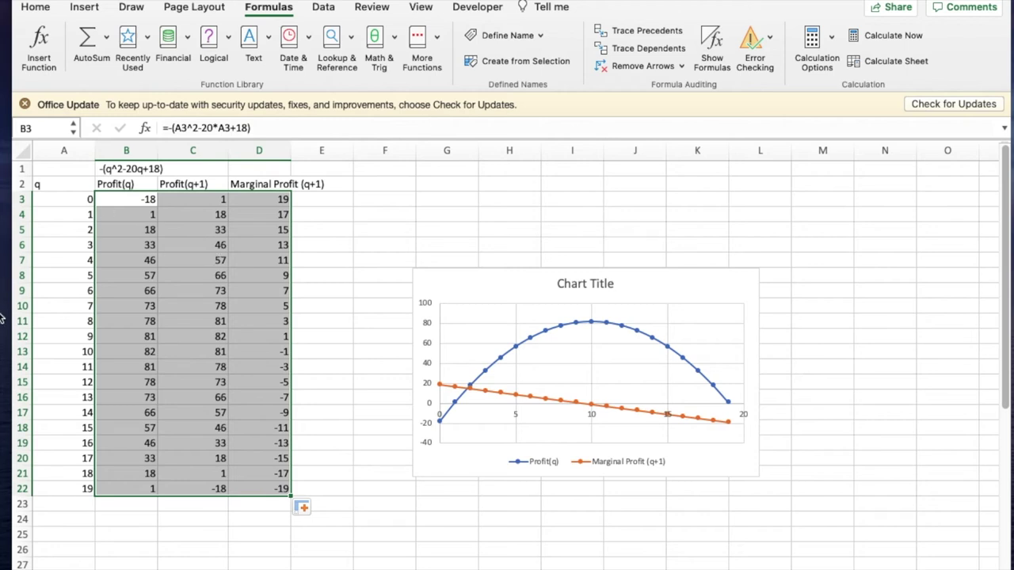
Make q run 0, 2, … 38 in column A and open Format Data Series for Marginal Profit
left_click(63, 217)
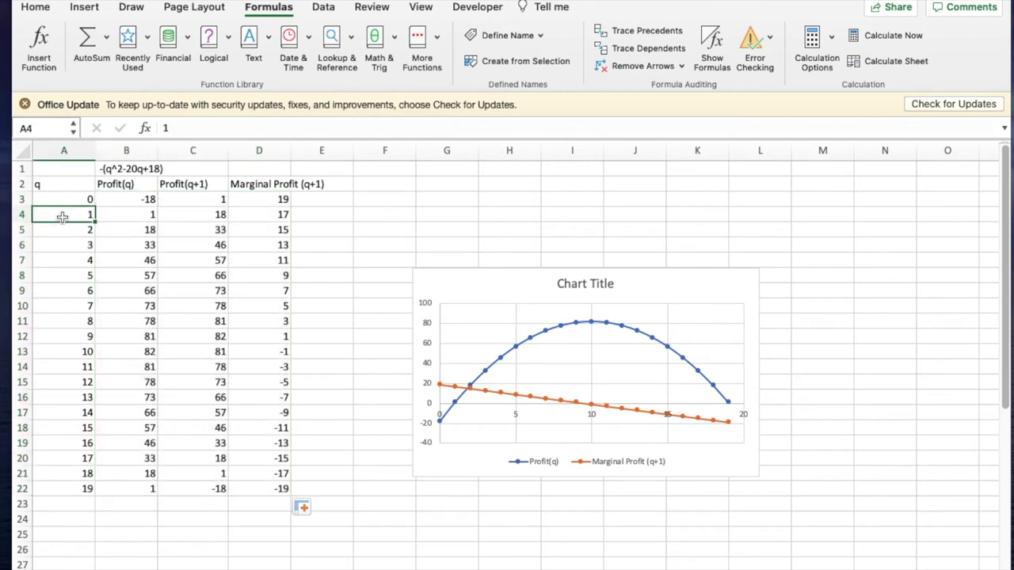
type("2")
key("Return")
left_click_drag(68, 197, 84, 493)
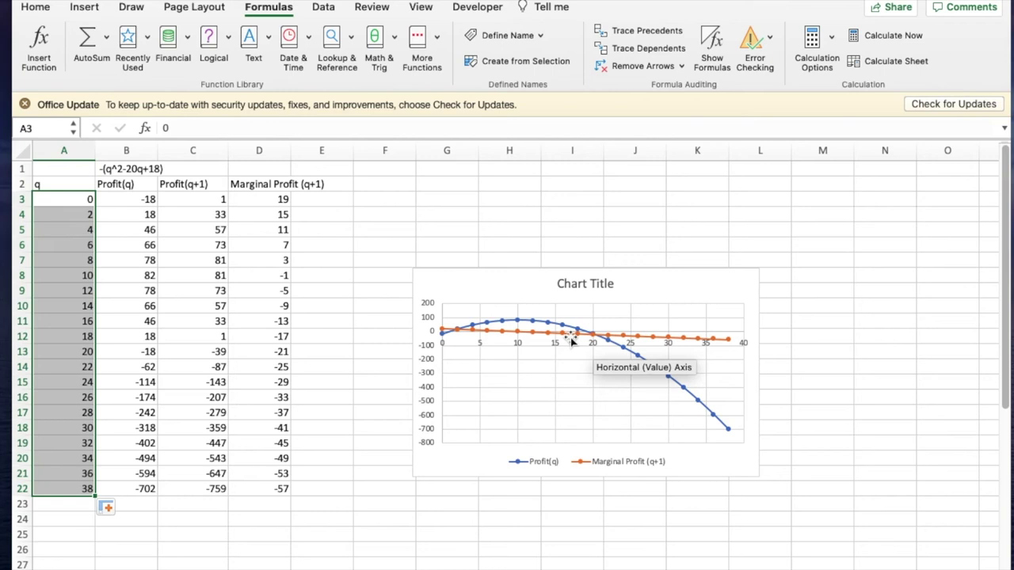
right_click(681, 339)
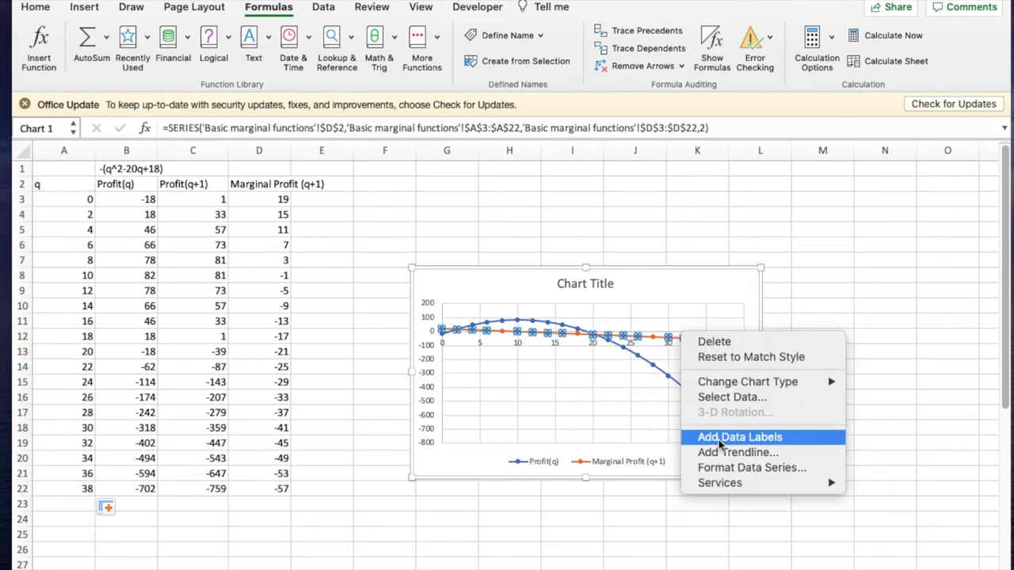
left_click(721, 473)
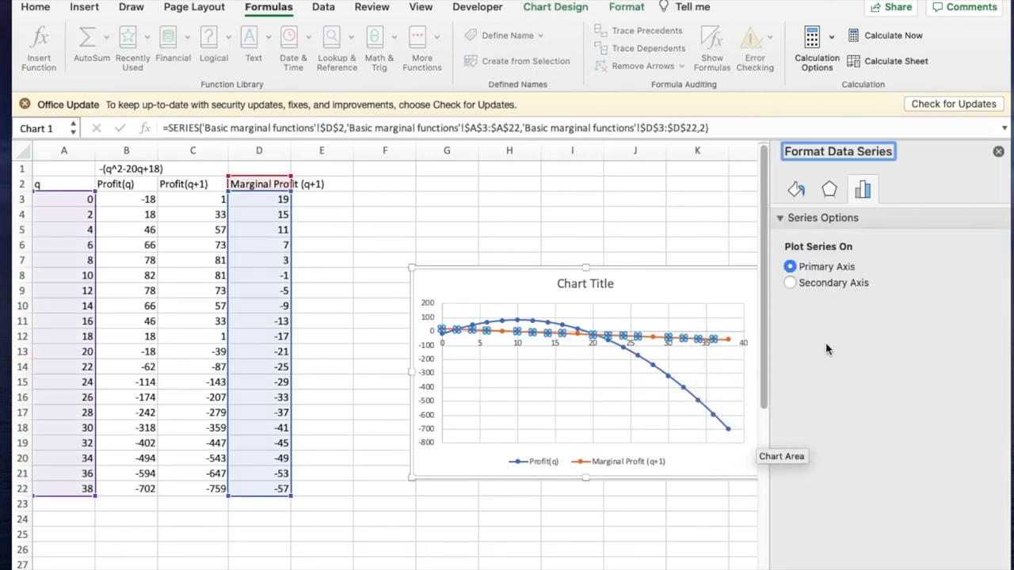
Put the Marginal Profit (q+1) series on the Secondary Axis and close the format pane
left_click(789, 283)
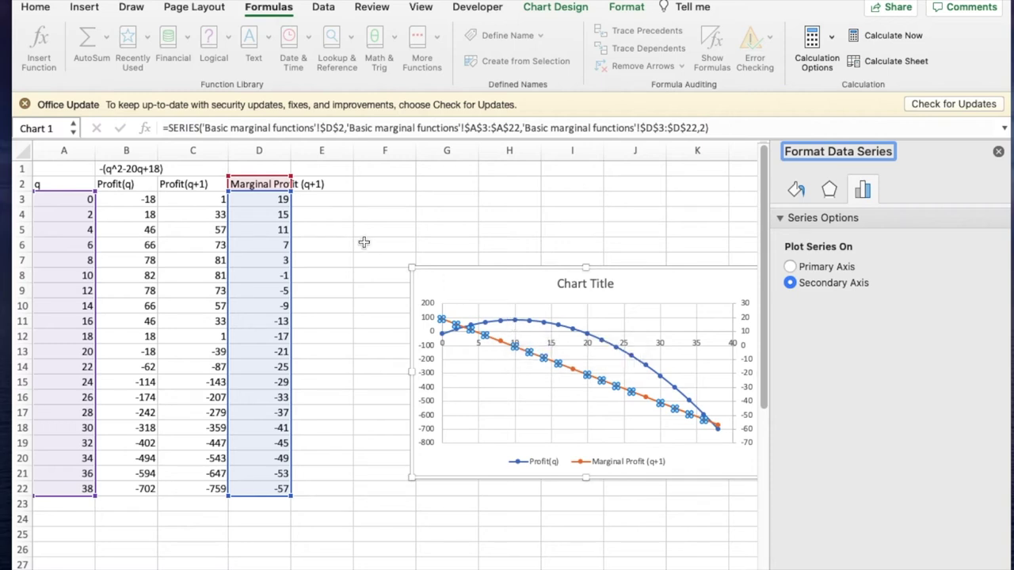
left_click(999, 151)
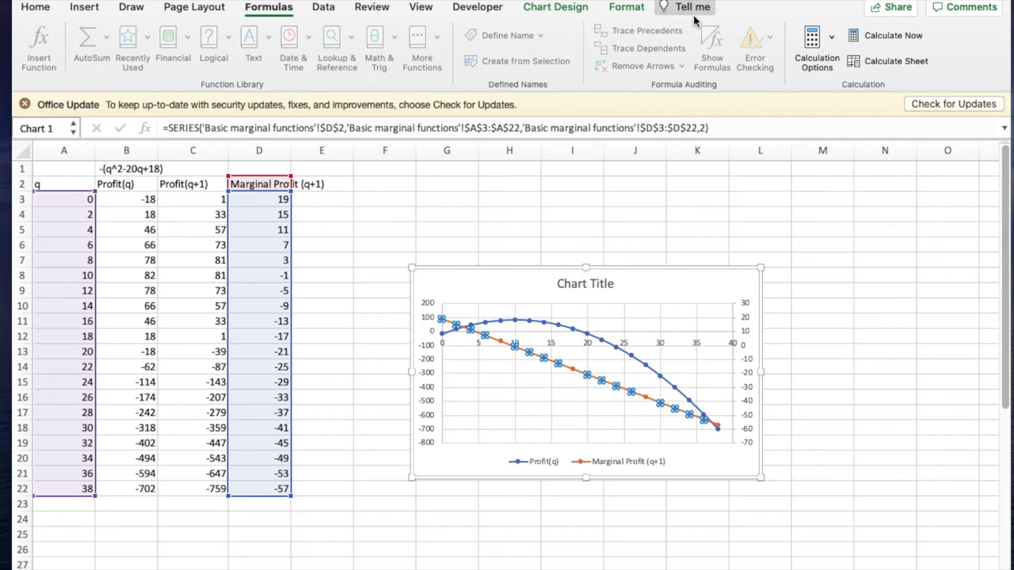
Turn Show Formulas on and select column B
left_click(337, 207)
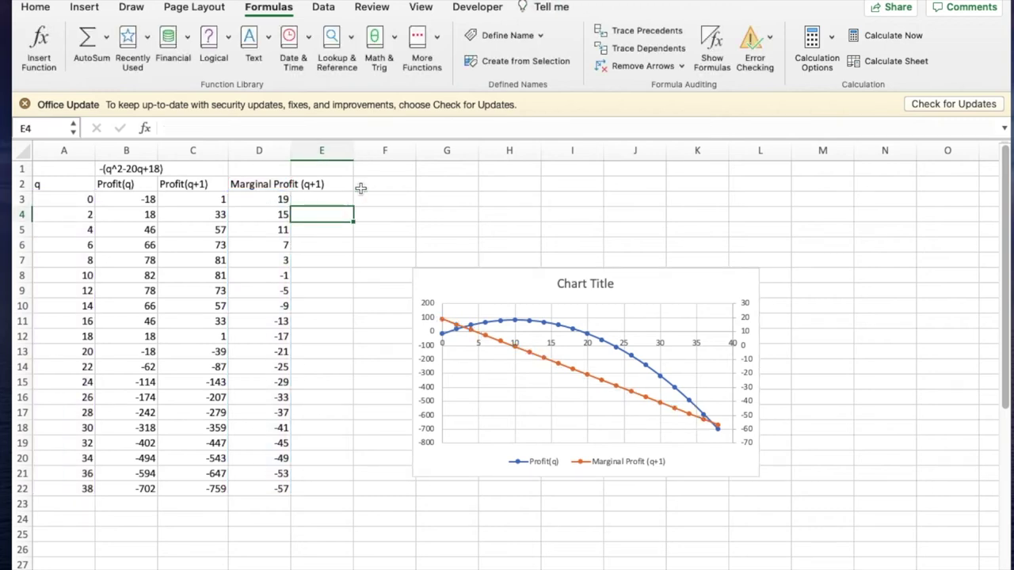
left_click(711, 37)
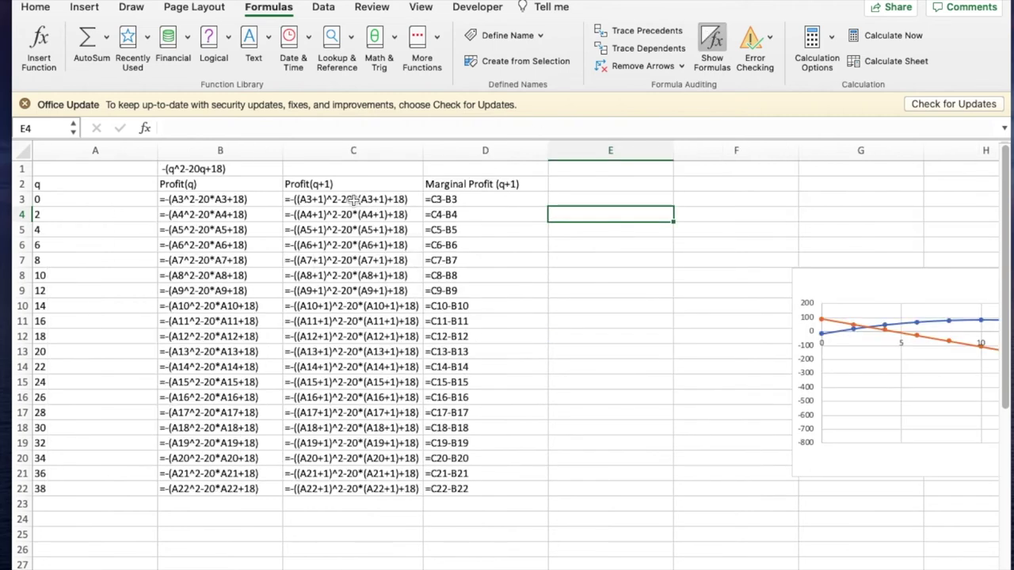
left_click(204, 150)
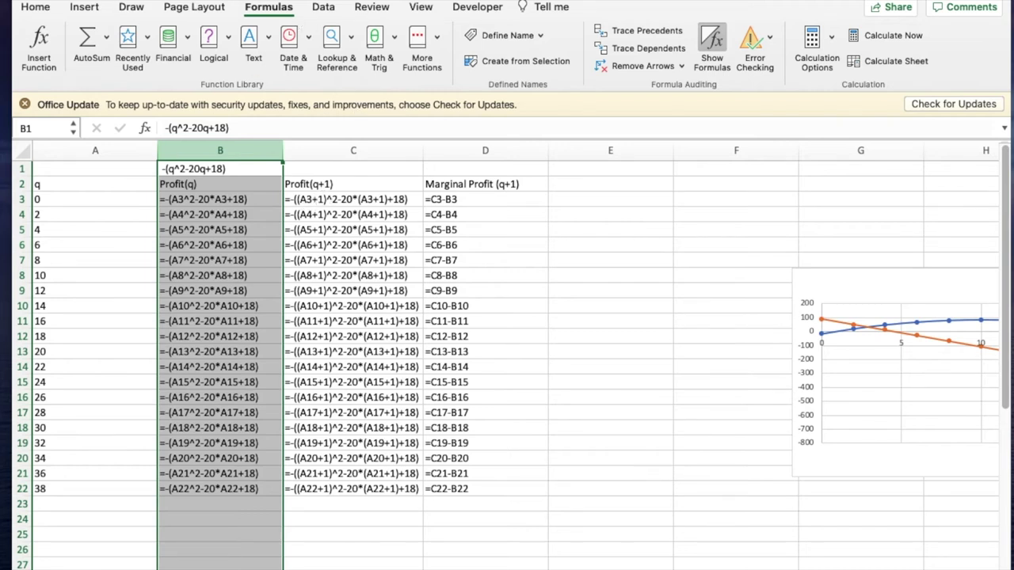
Insert a blank column B headed 'q+1'
left_click(198, 0)
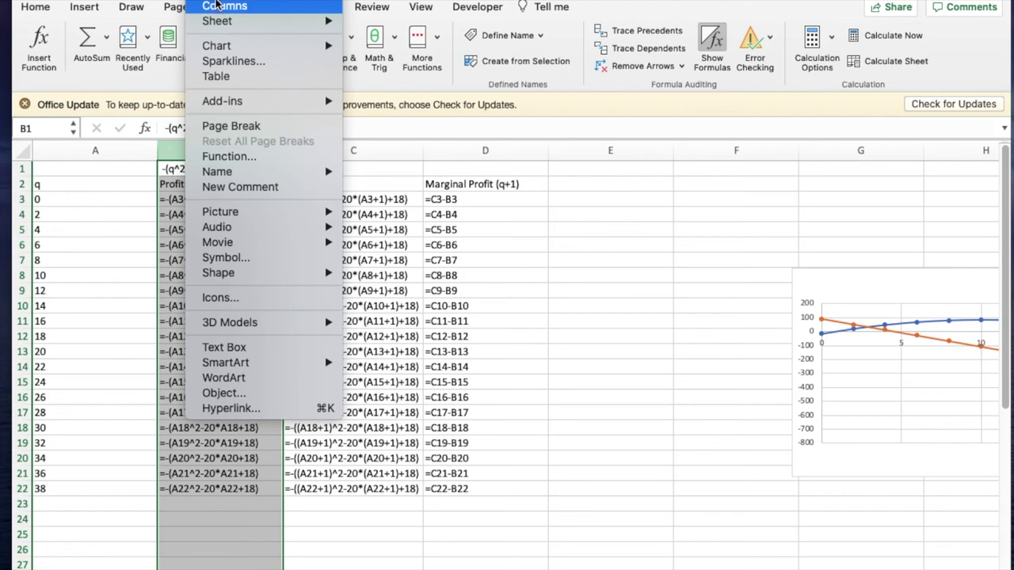
left_click(218, 8)
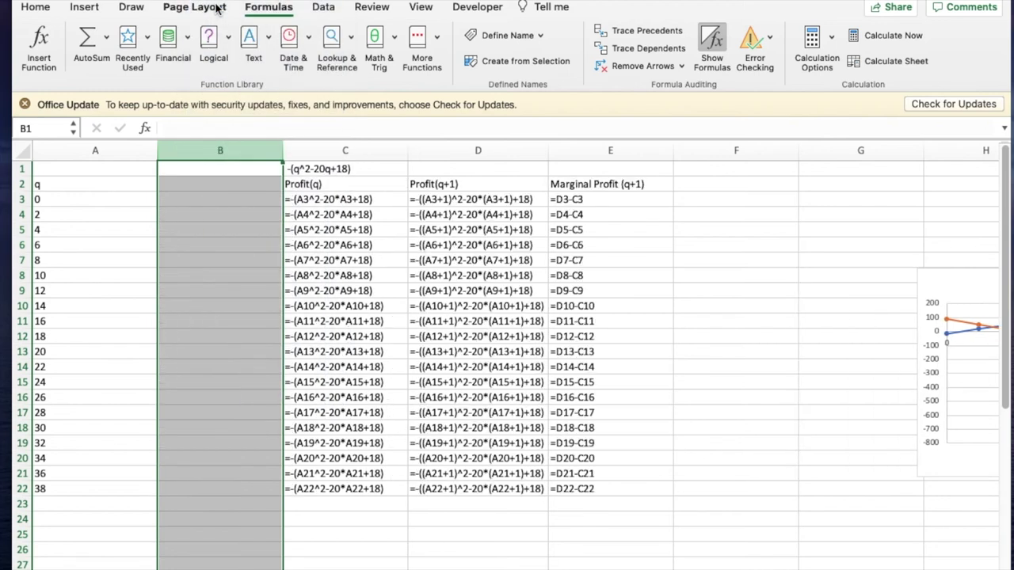
left_click(193, 183)
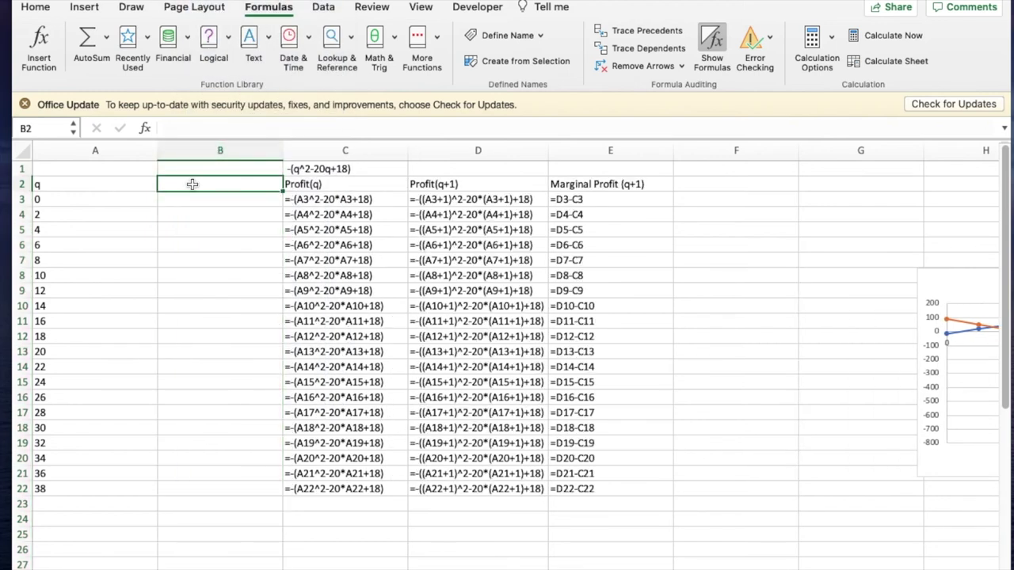
type("q+1")
key("Return")
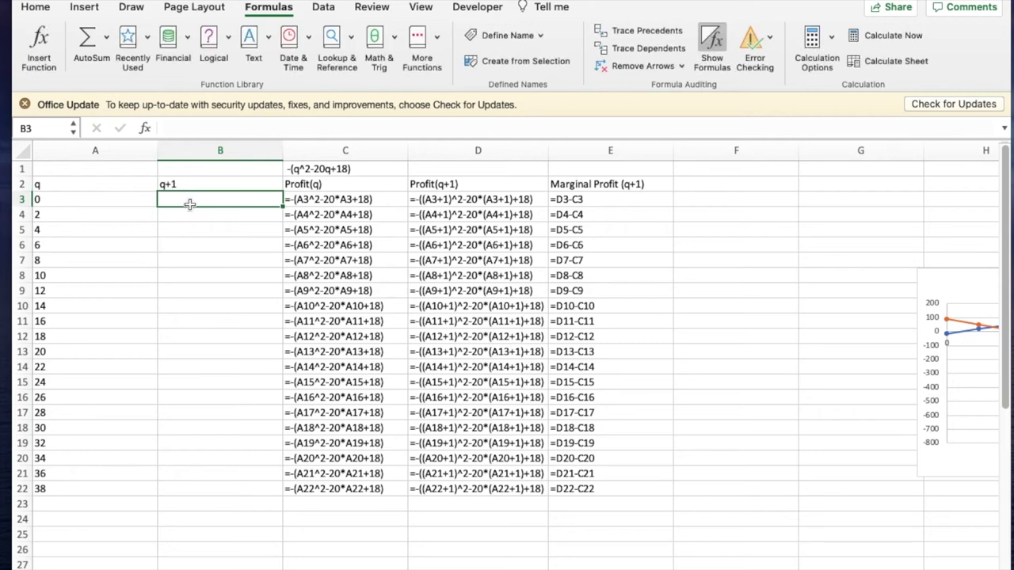
Enter =A3+1 in B3 and fill it down through B22
type("=")
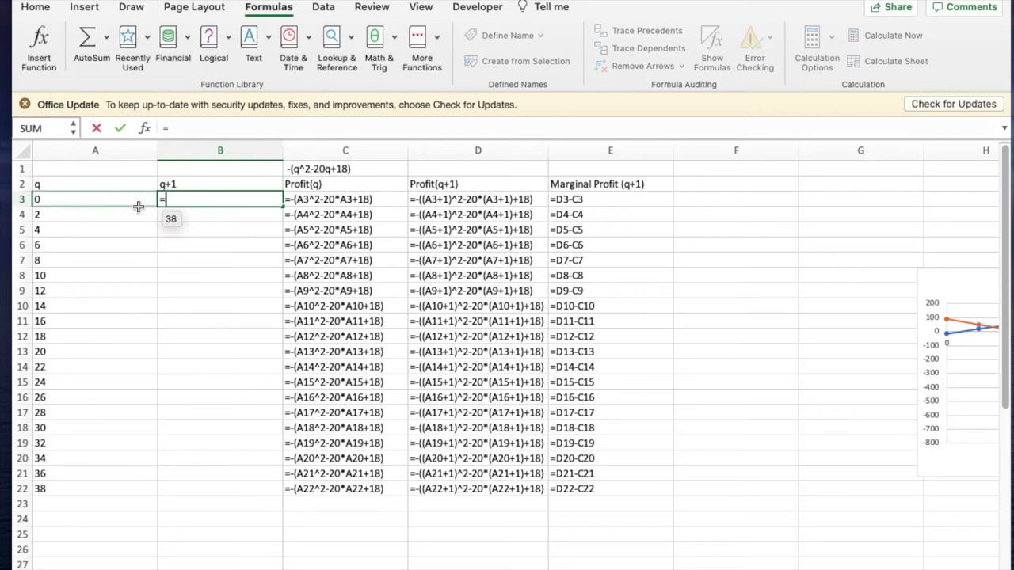
left_click(104, 199)
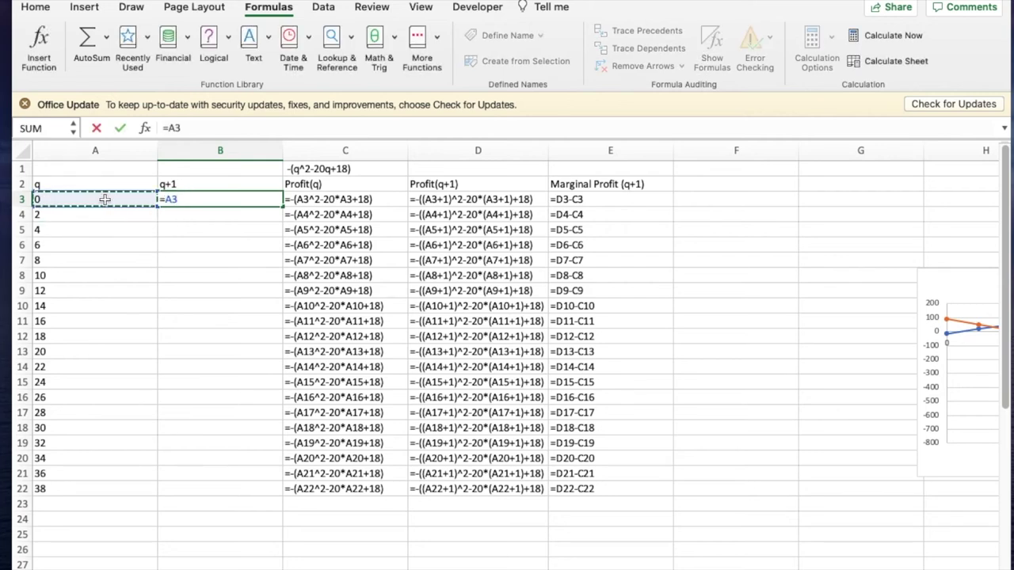
type("+1")
key("Return")
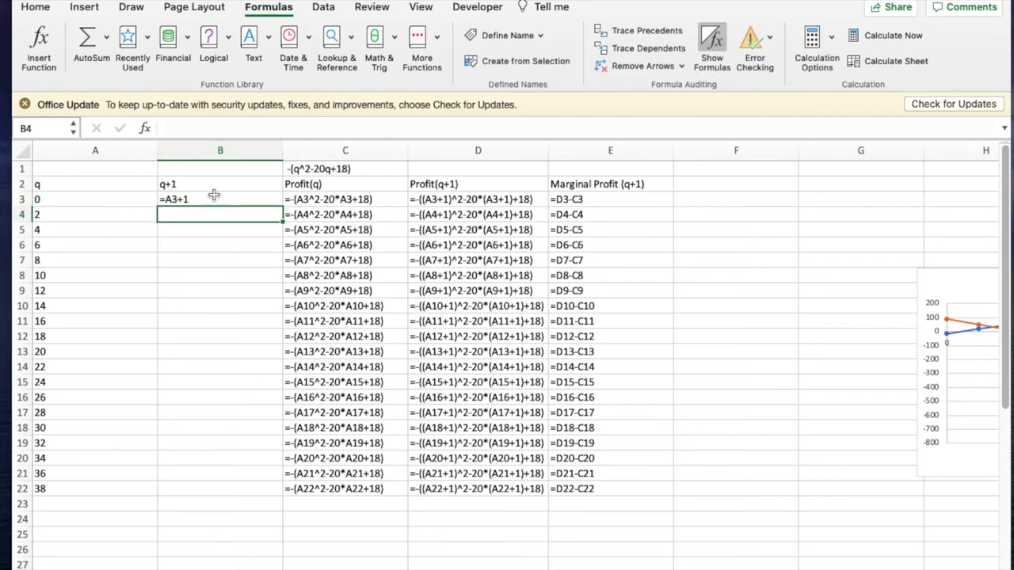
left_click(211, 198)
left_click_drag(282, 206, 264, 486)
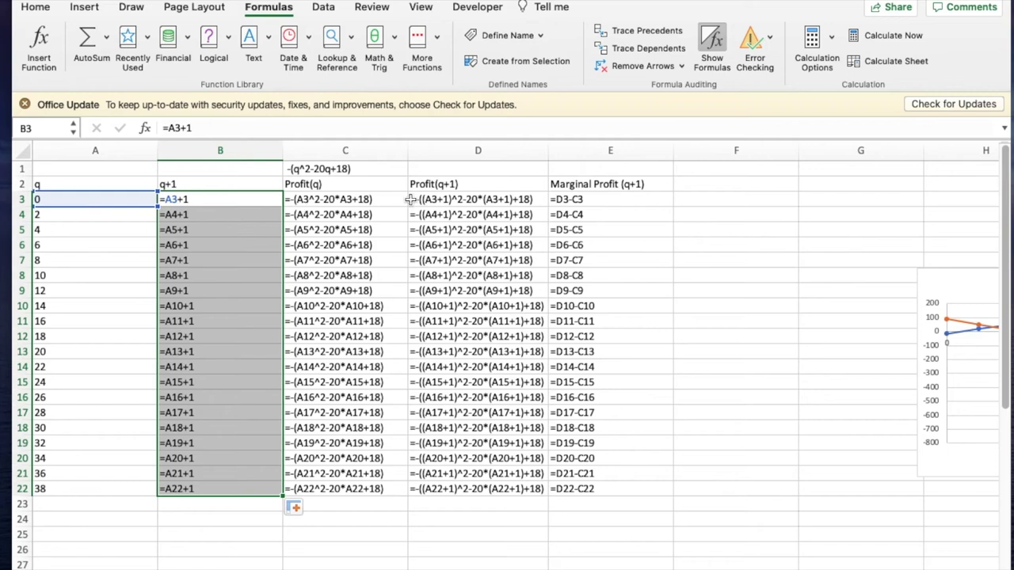
Copy the C3:C22 profit formulas into D3:D22 and switch back to computed values
left_click_drag(346, 199, 498, 489)
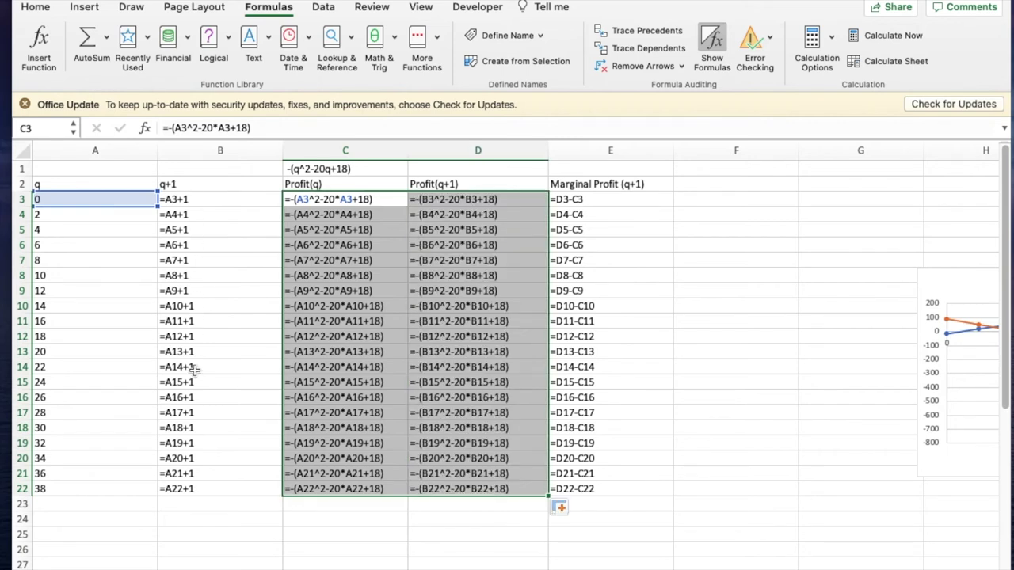
left_click(710, 38)
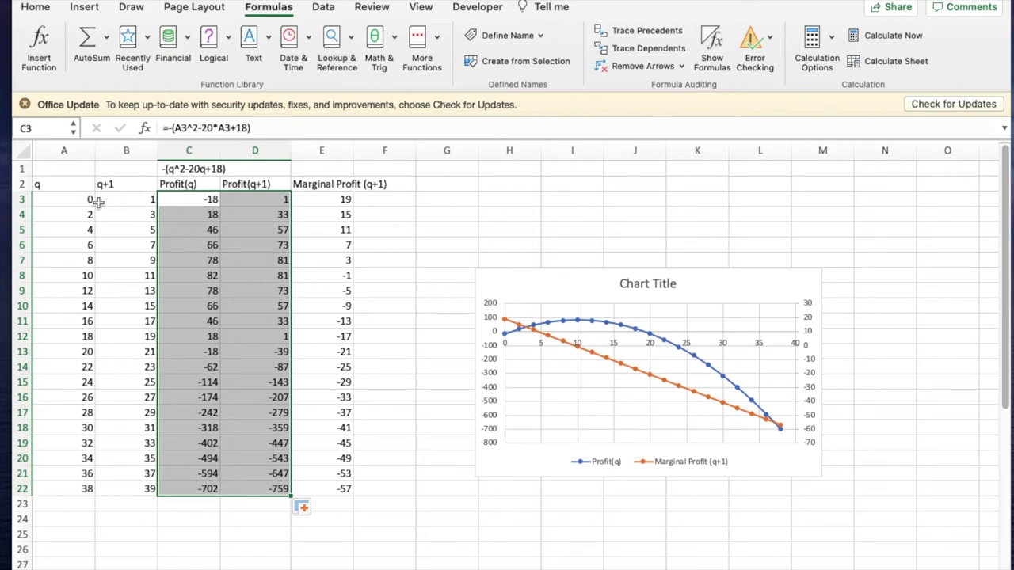
left_click(183, 199)
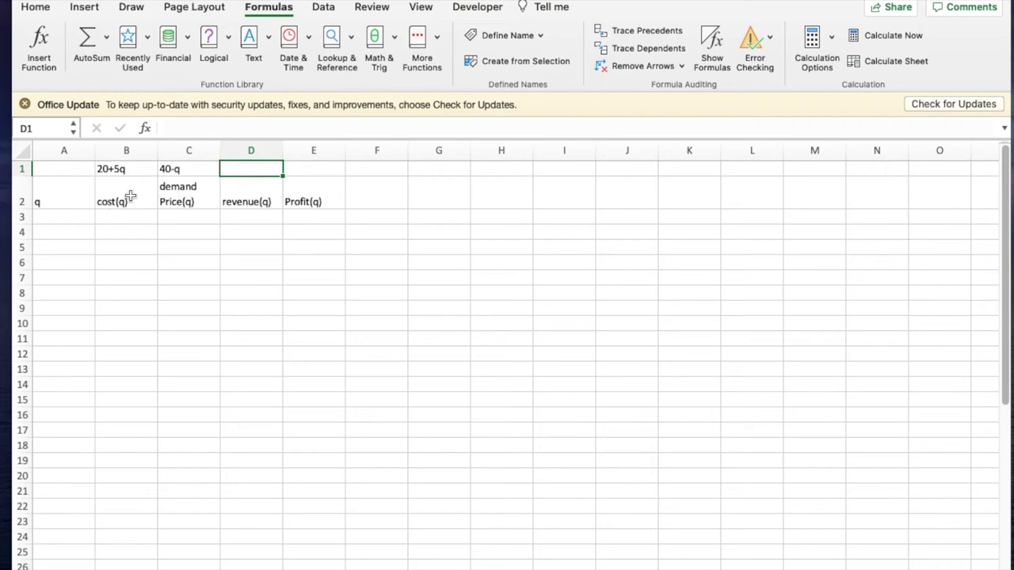
List q values from 0 to 45 in steps of 5 in A3:A12
left_click(71, 216)
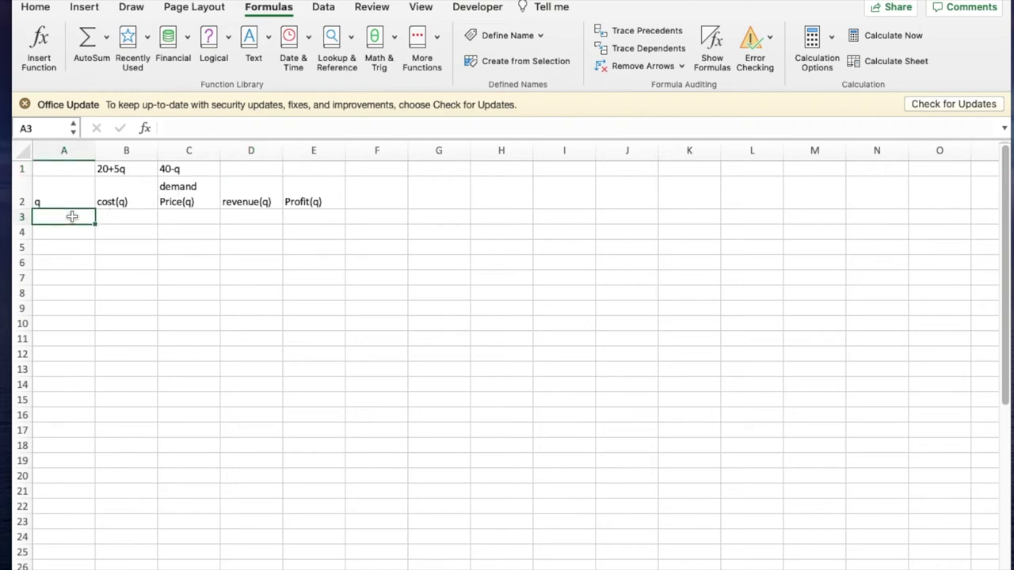
type("0")
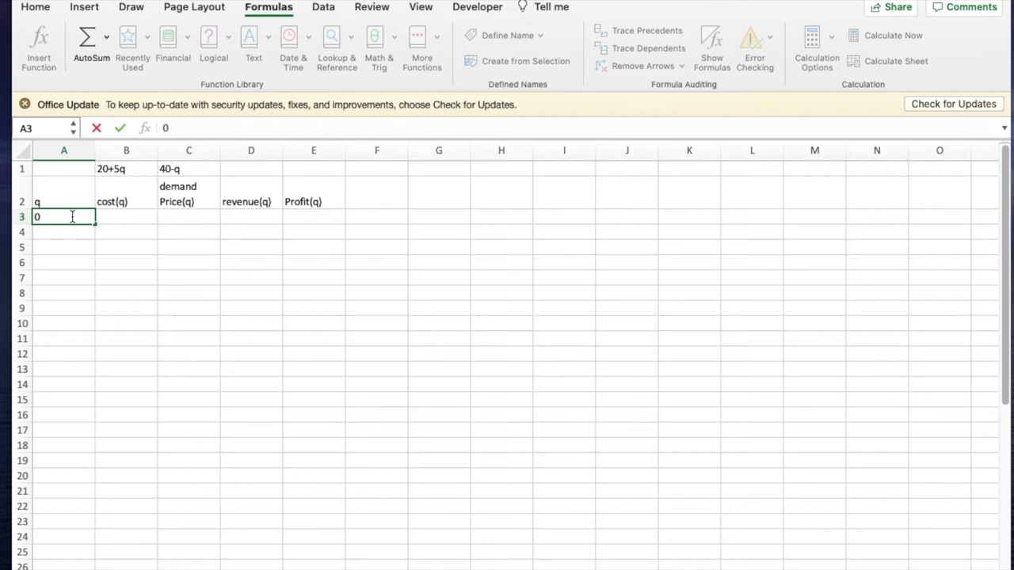
key("Return")
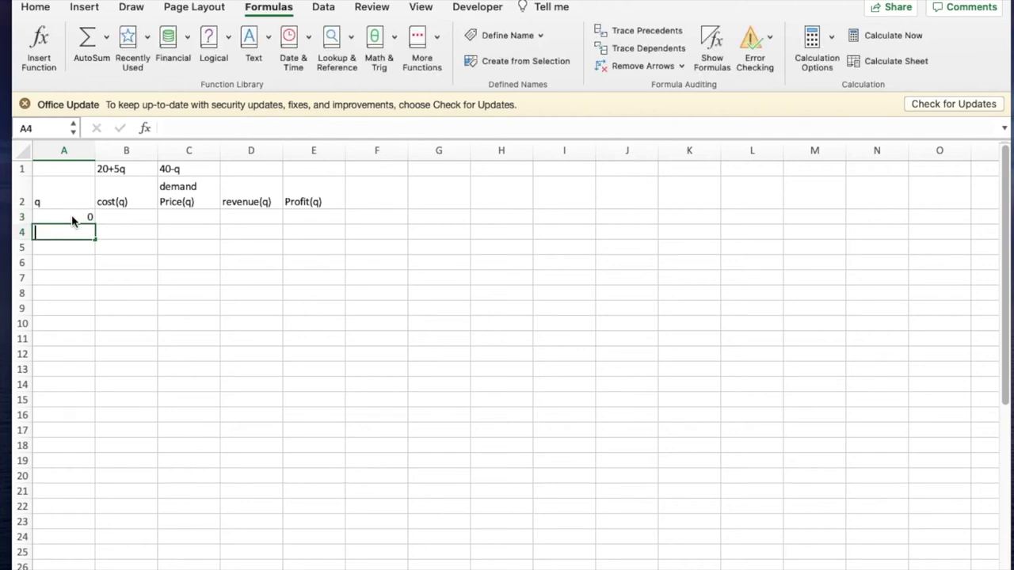
type("5")
key("Return")
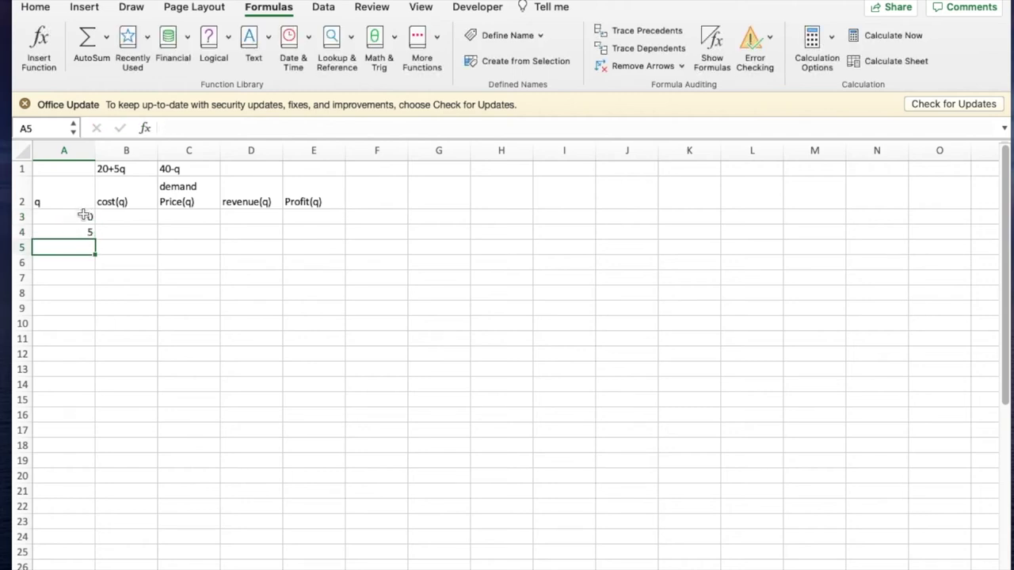
left_click_drag(85, 216, 94, 360)
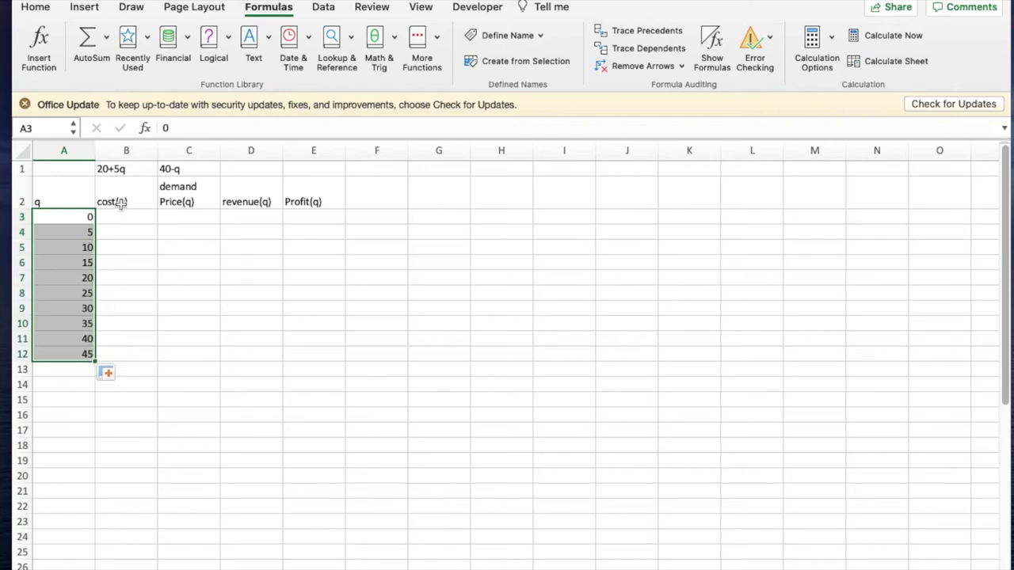
Enter the cost formula =20+5*A3 and the demand price formula =40-A3 in row 3
left_click(119, 219)
type("=20")
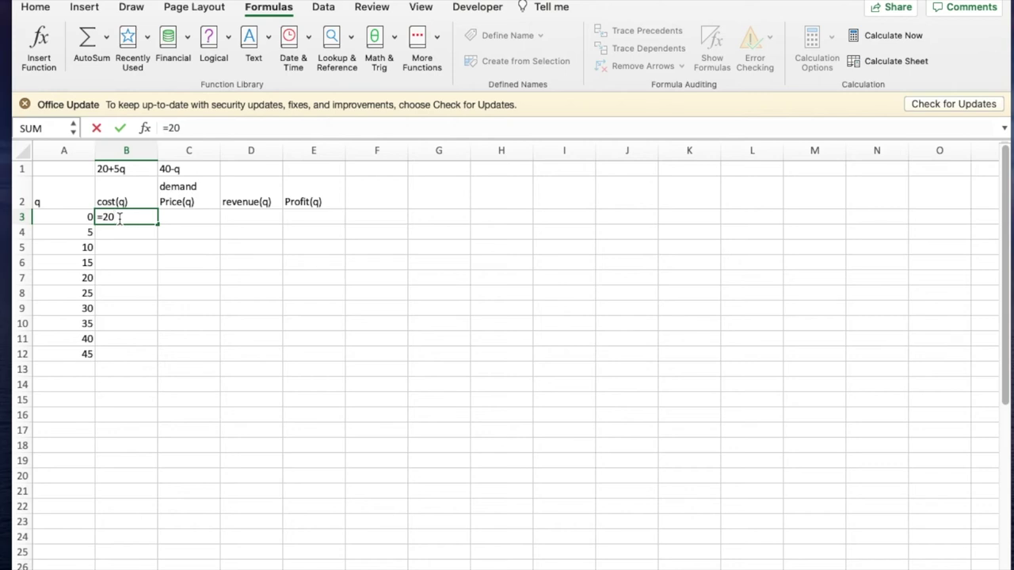
type("+5*")
left_click(71, 218)
key("Tab")
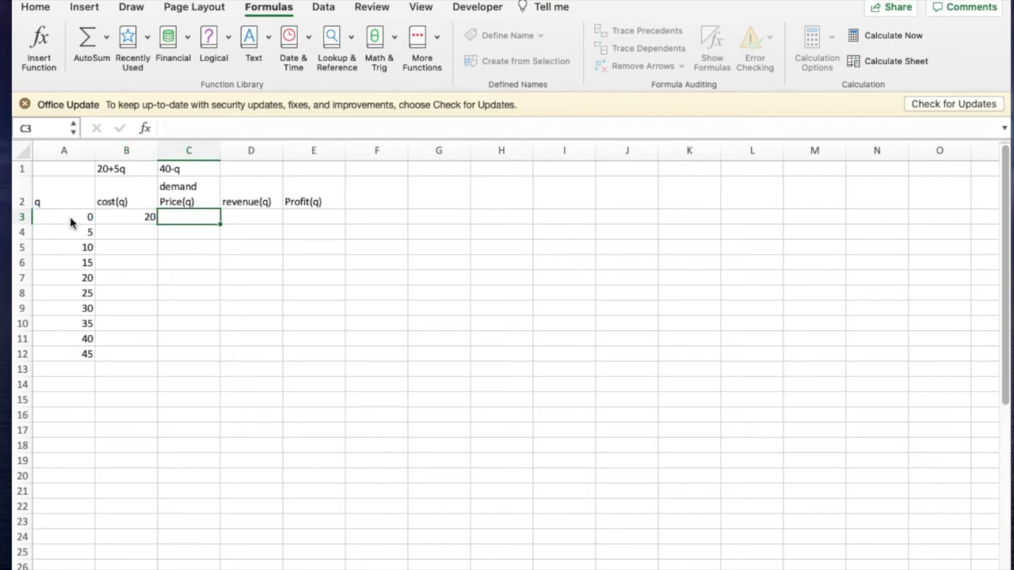
type("=")
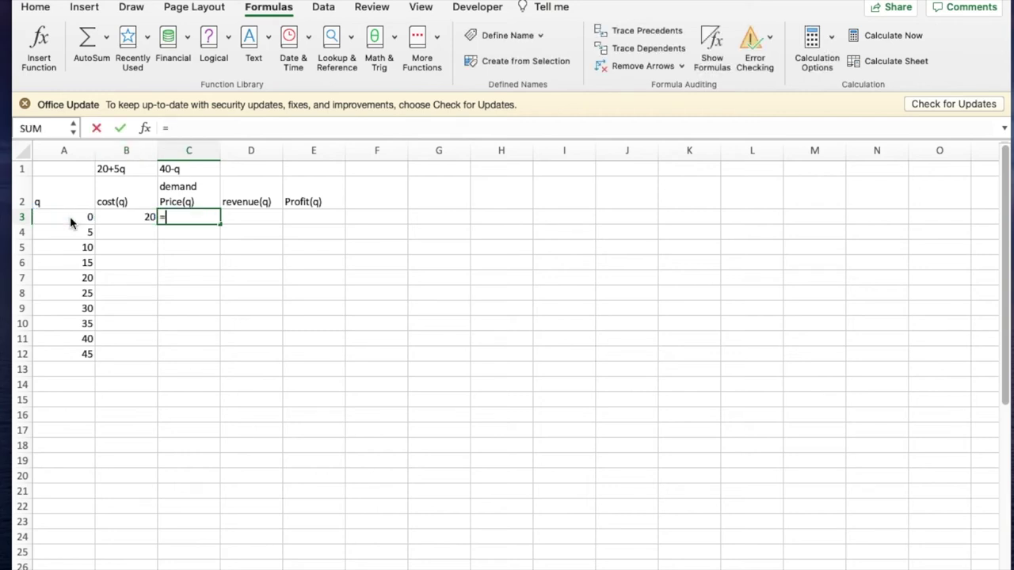
type("40-")
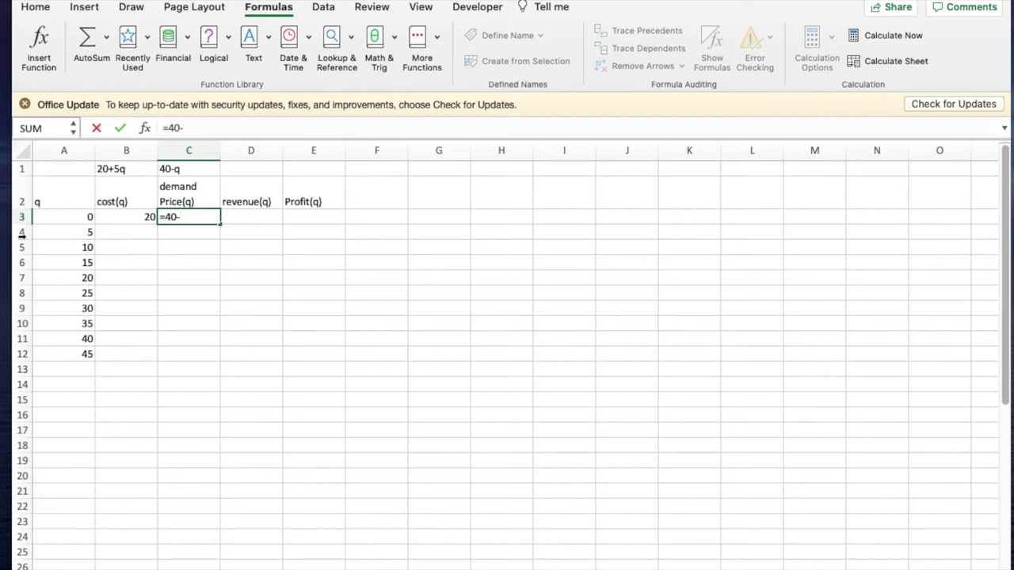
left_click(55, 219)
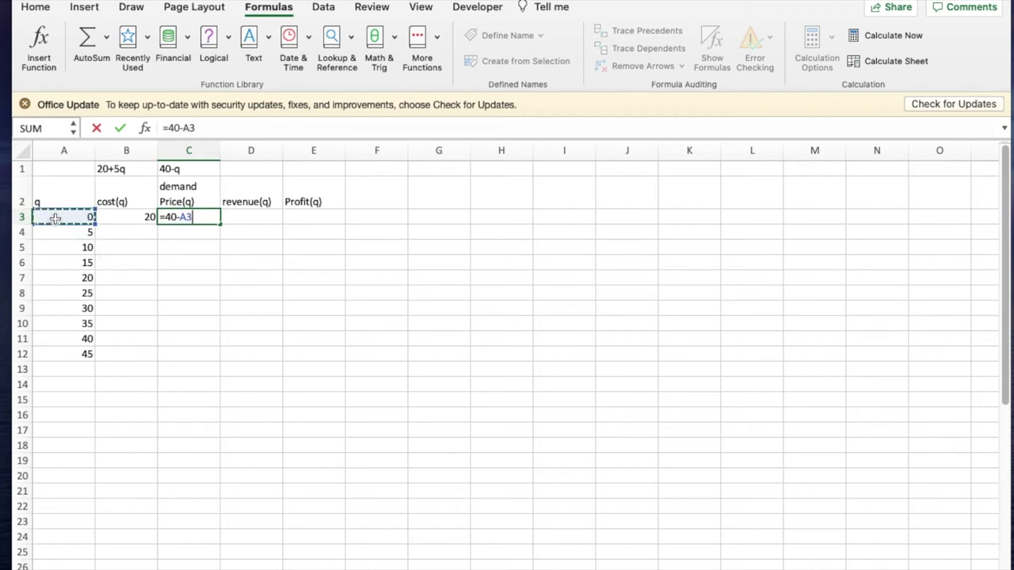
key("Tab")
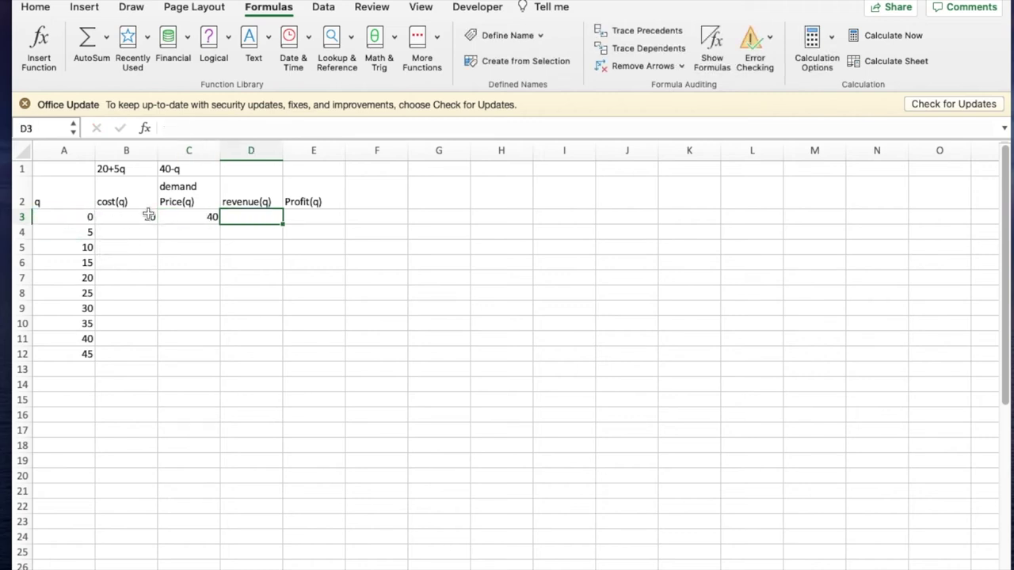
Enter revenue =A3*C3 and profit =D3-B3, then fill all four formulas down to row 12
type("=")
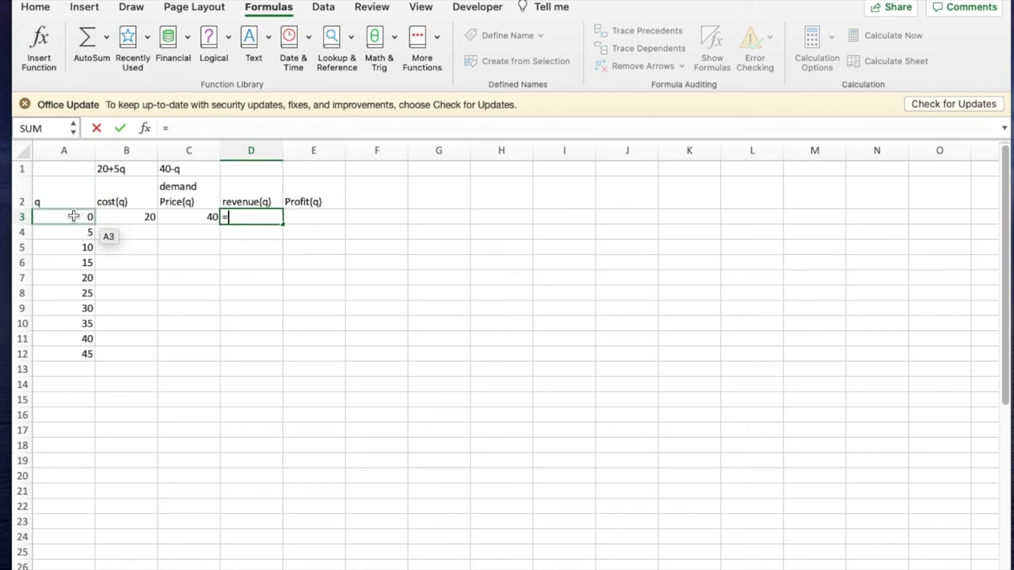
left_click(73, 217)
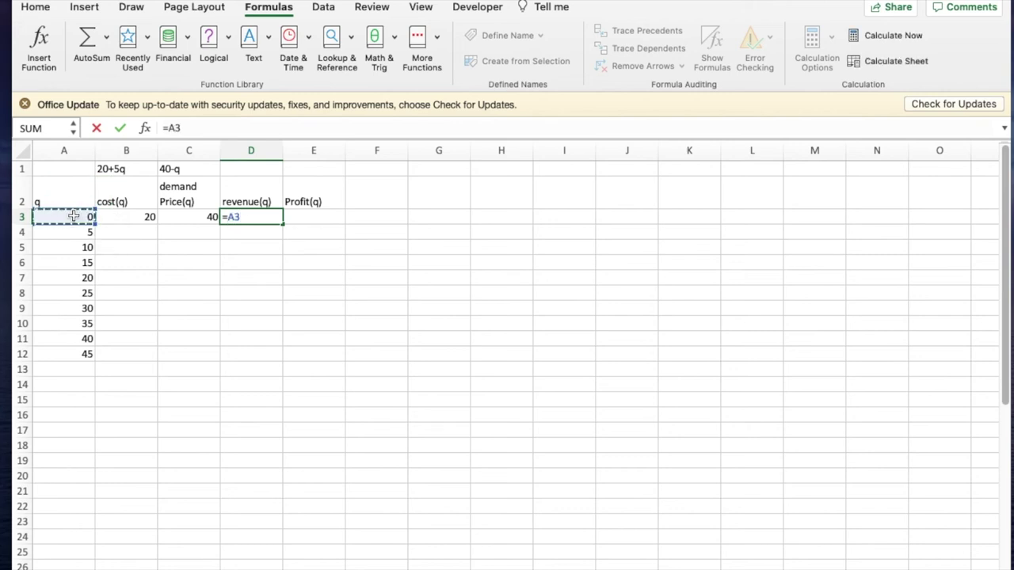
type("*")
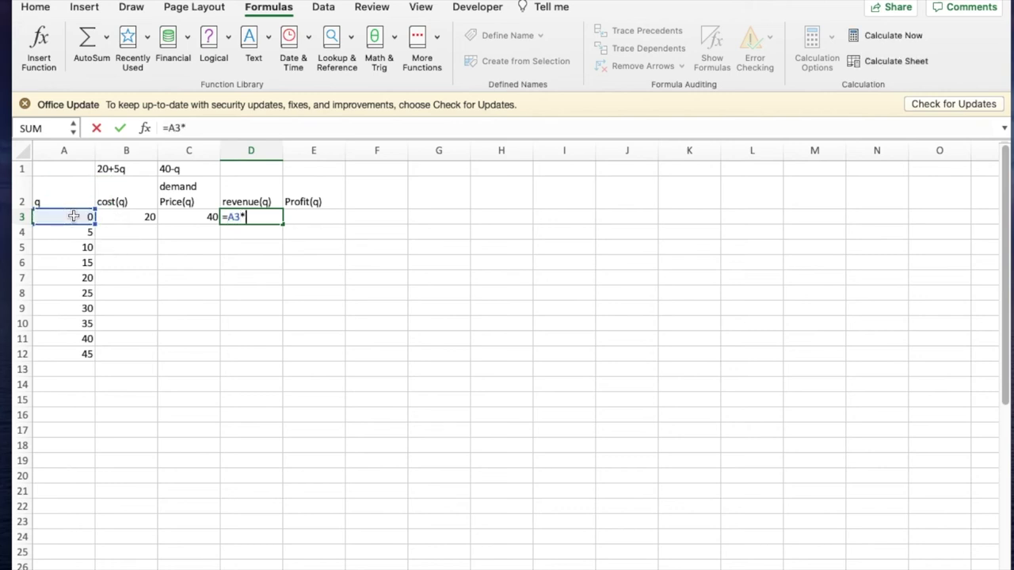
left_click(176, 217)
key("Tab")
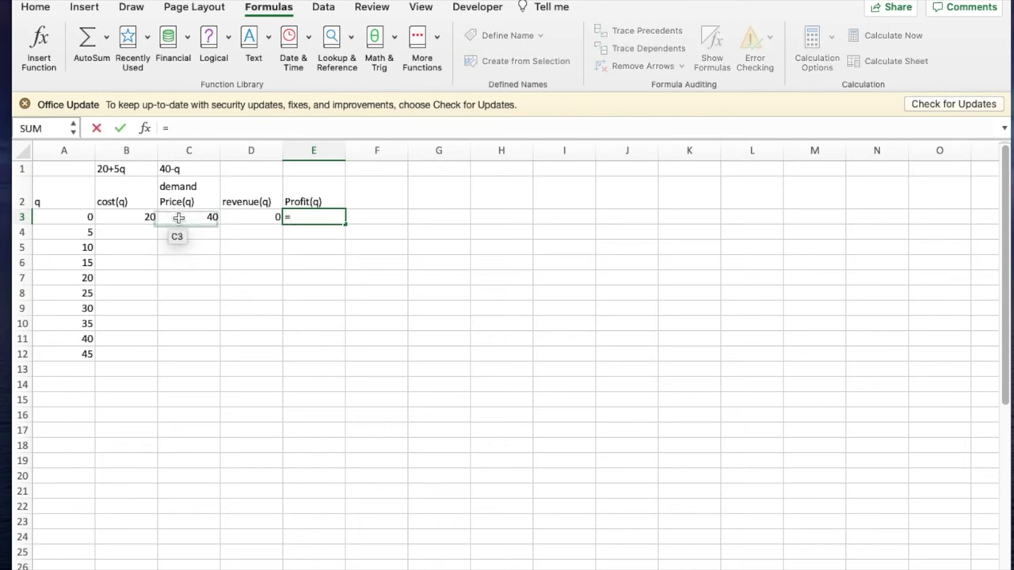
left_click(241, 217)
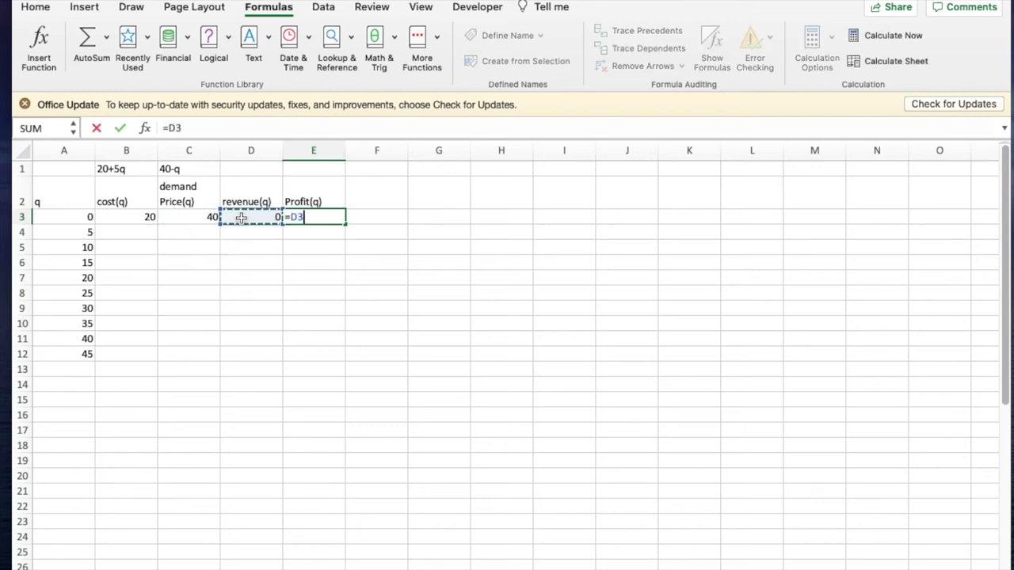
type("-")
left_click(126, 217)
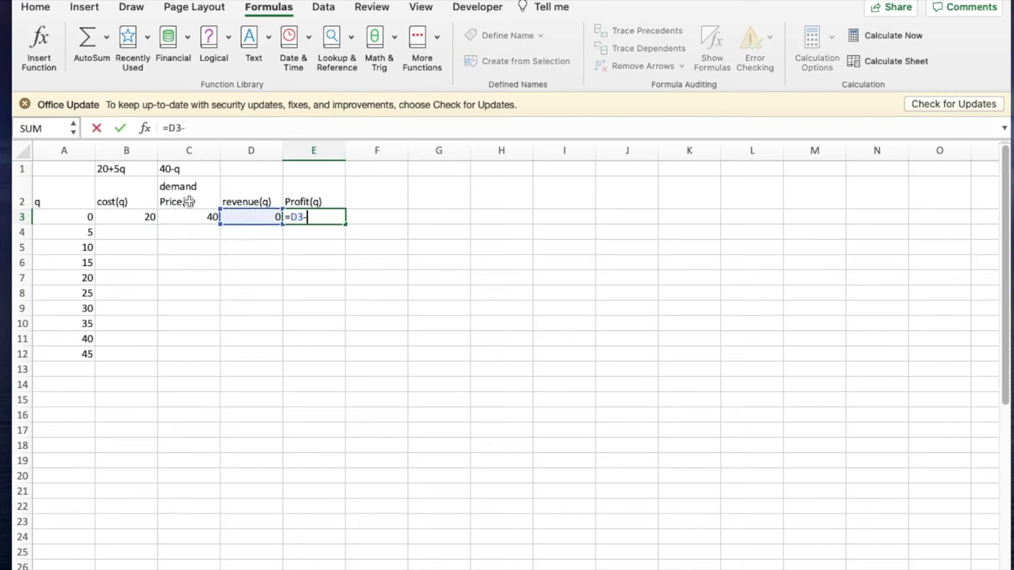
key("Return")
left_click_drag(126, 217, 339, 368)
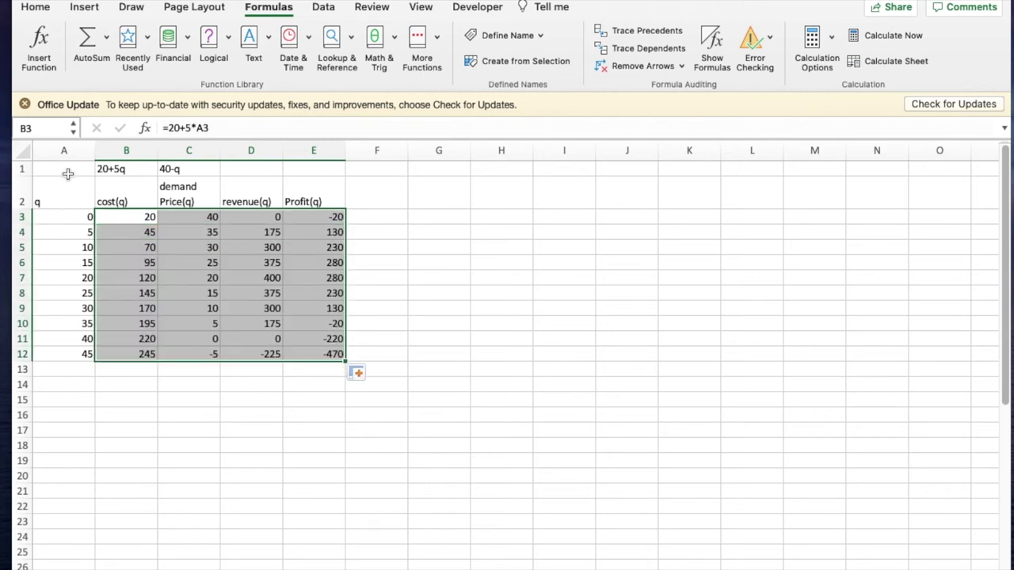
left_click_drag(68, 168, 46, 356)
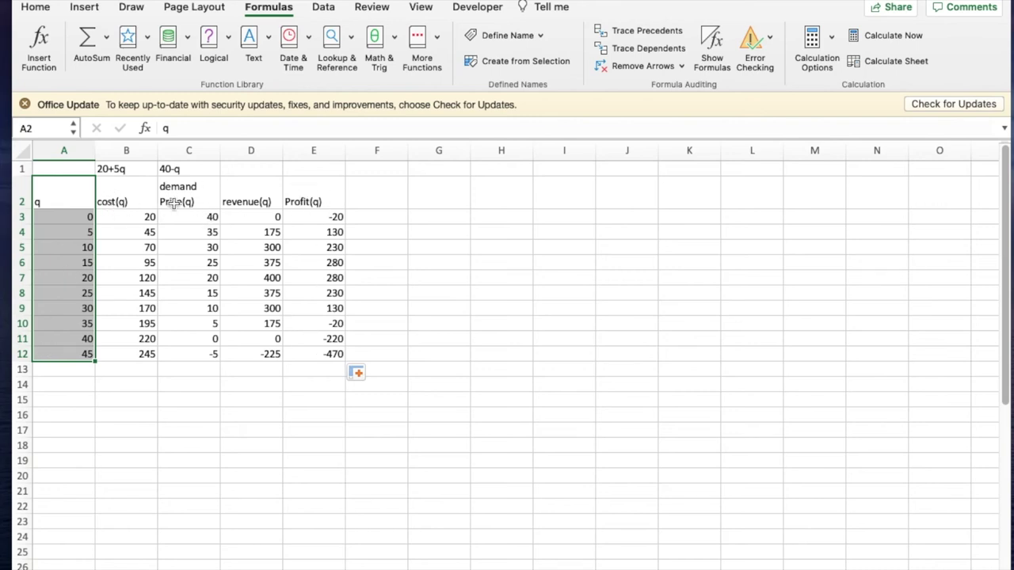
Insert empty columns before the cost column and before the demand price column
left_click(132, 150)
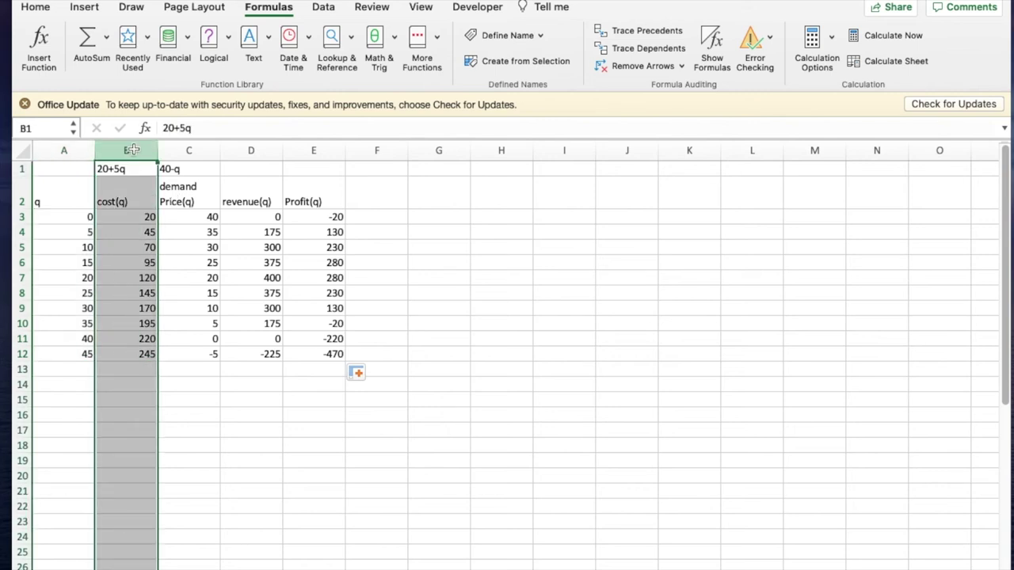
right_click(133, 151)
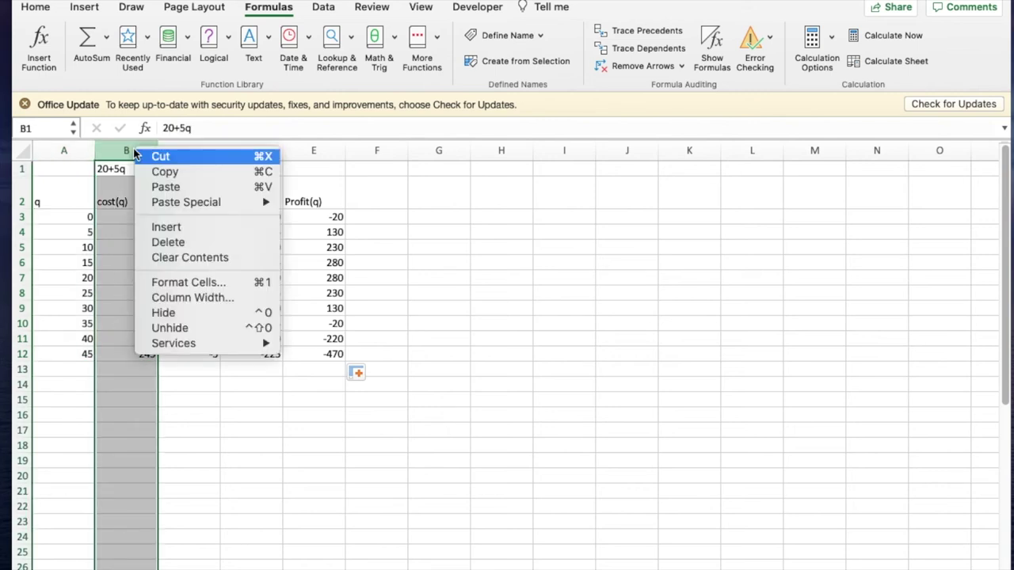
left_click(166, 227)
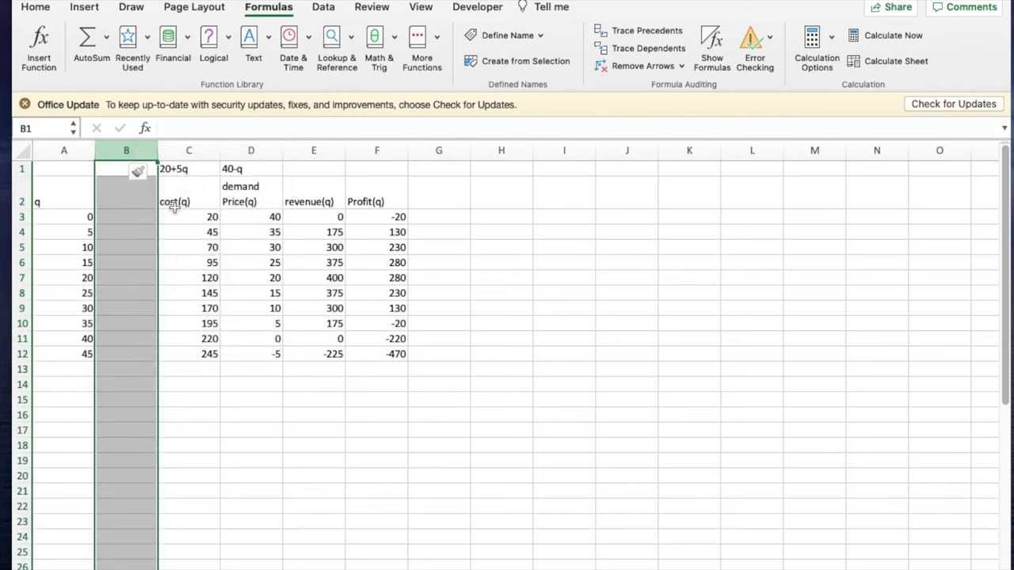
left_click(255, 149)
right_click(256, 151)
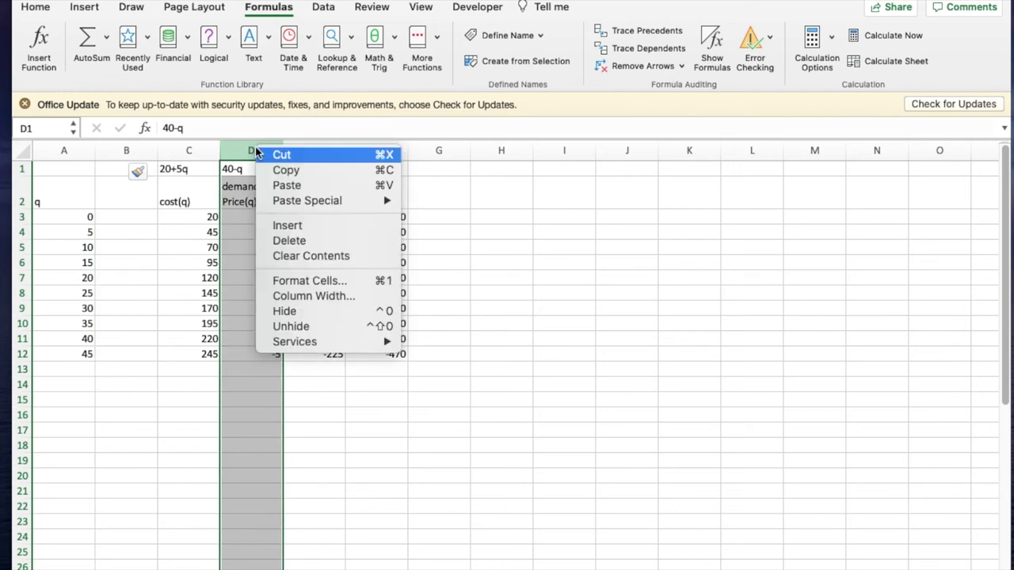
left_click(287, 224)
Head the new columns q+1, cos(q+1), Demand(q+1) and Profit(q+1)
left_click(118, 204)
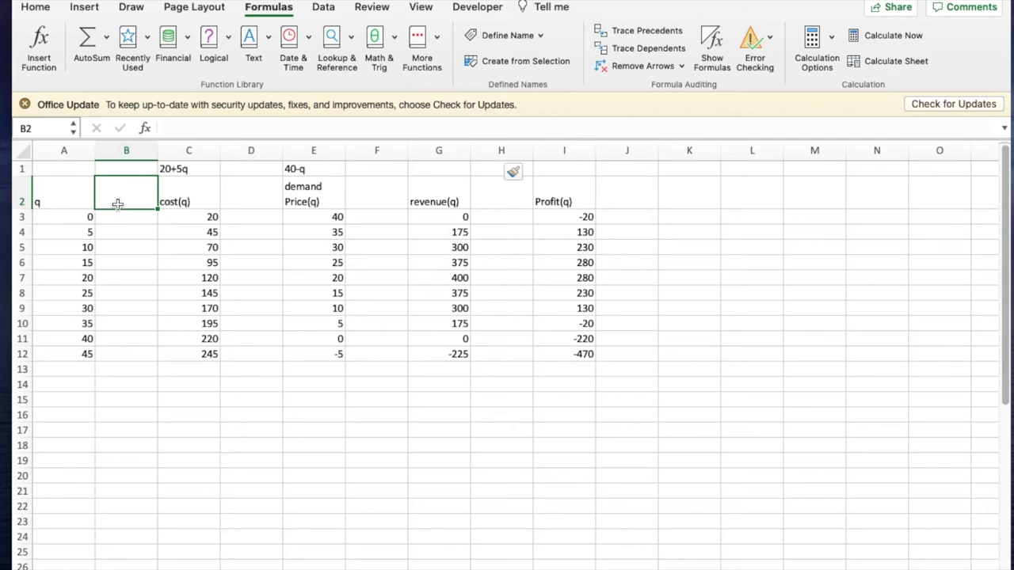
type("q+1")
key("Tab")
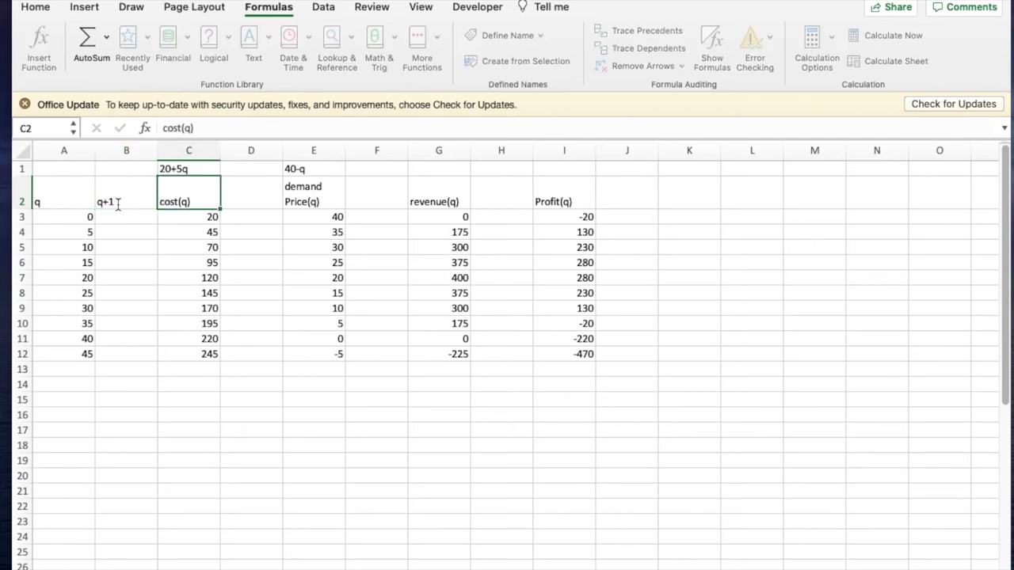
key("Tab")
type("cos")
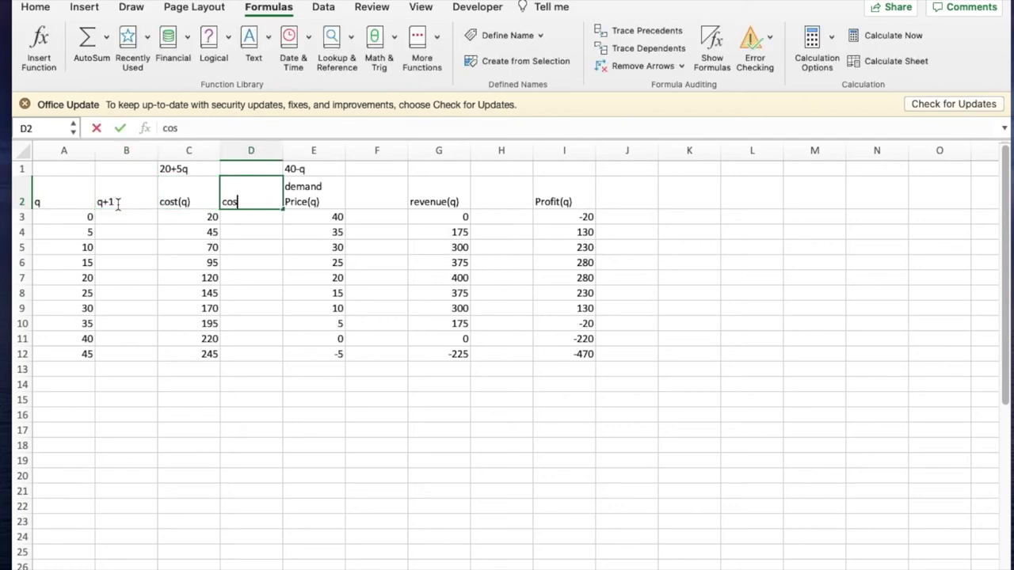
type("(q+1)")
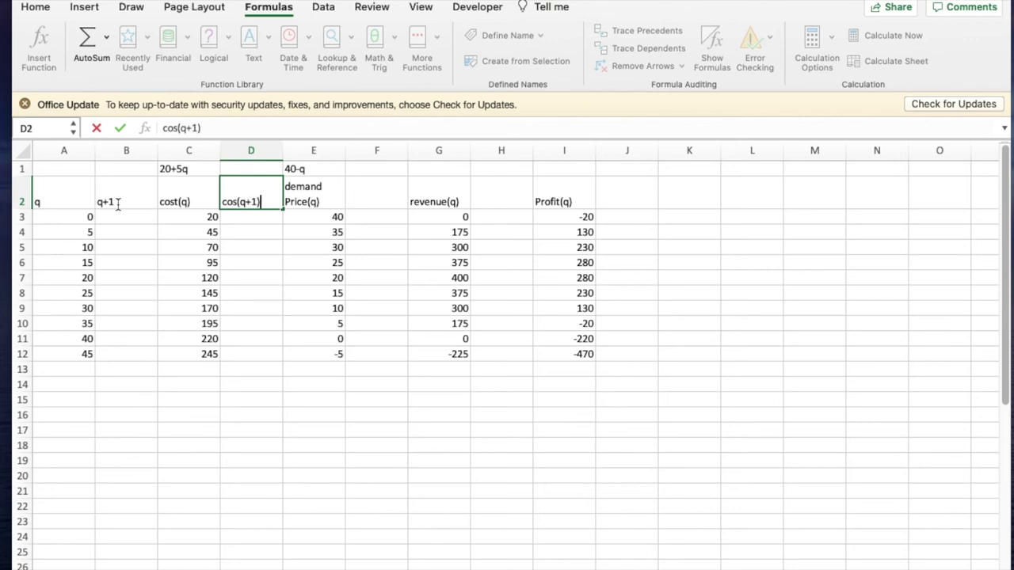
key("Tab")
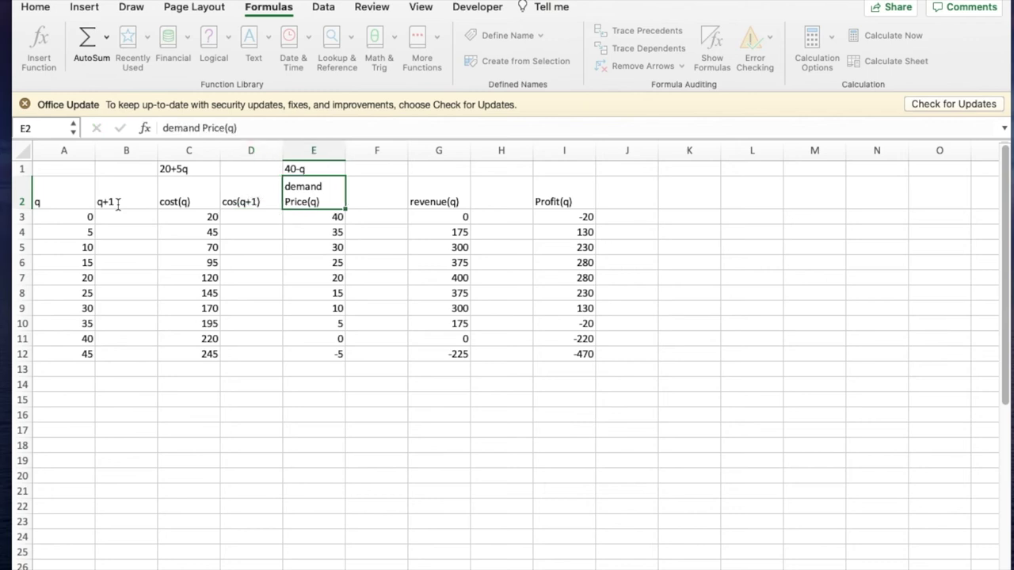
key("Tab")
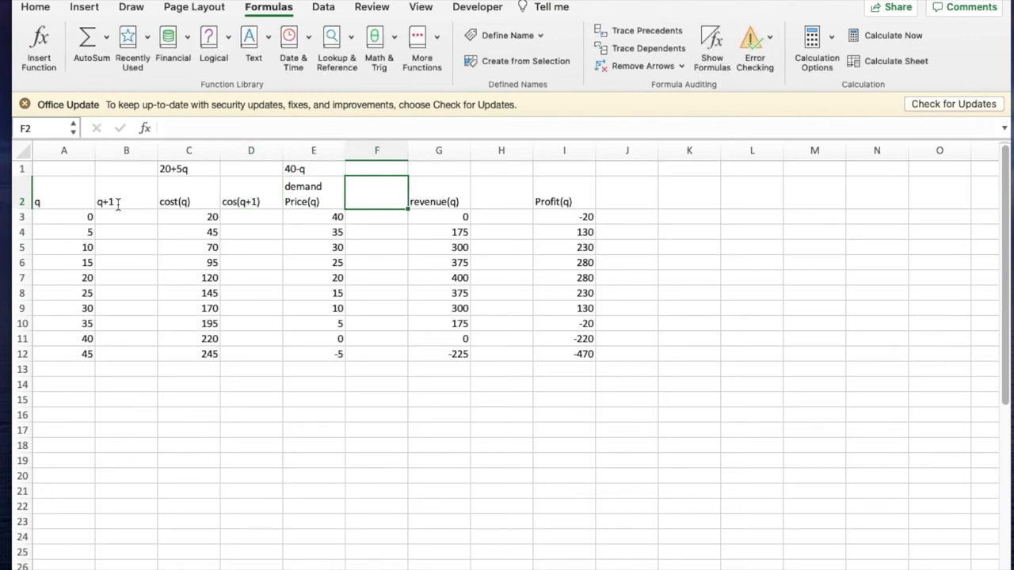
type("Demand")
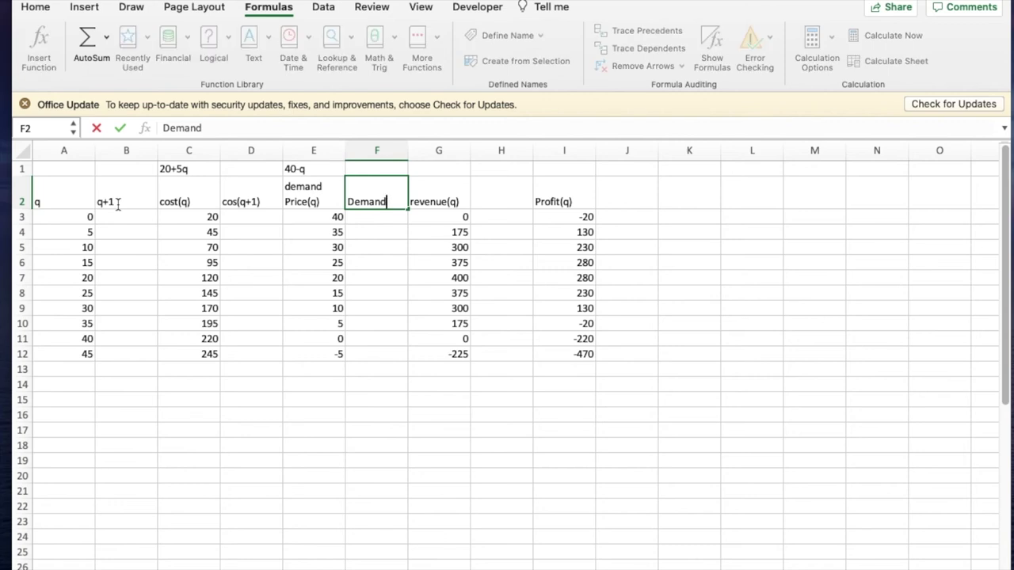
type("(q+1)")
key("Tab")
key("Tab")
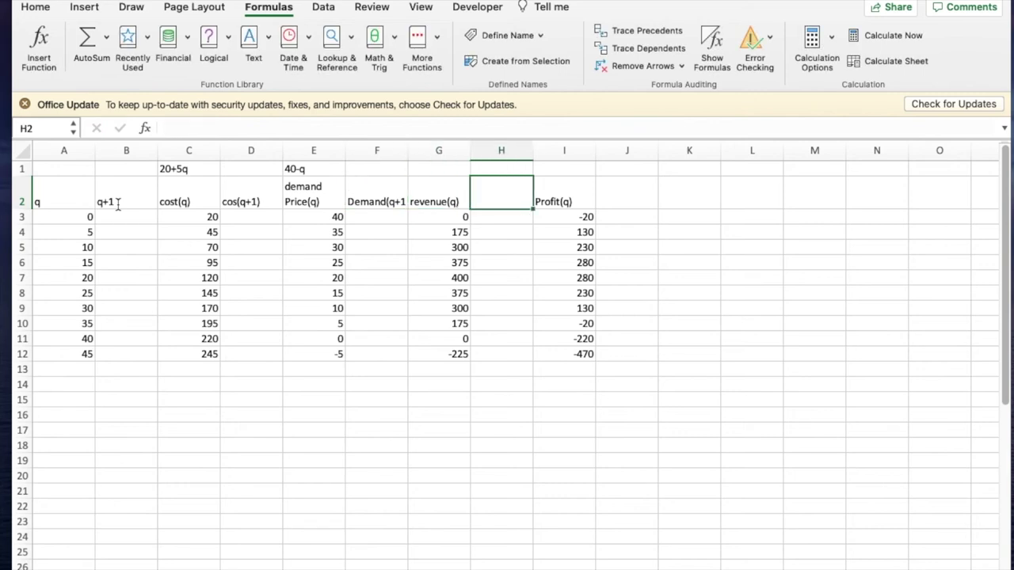
type("Prof")
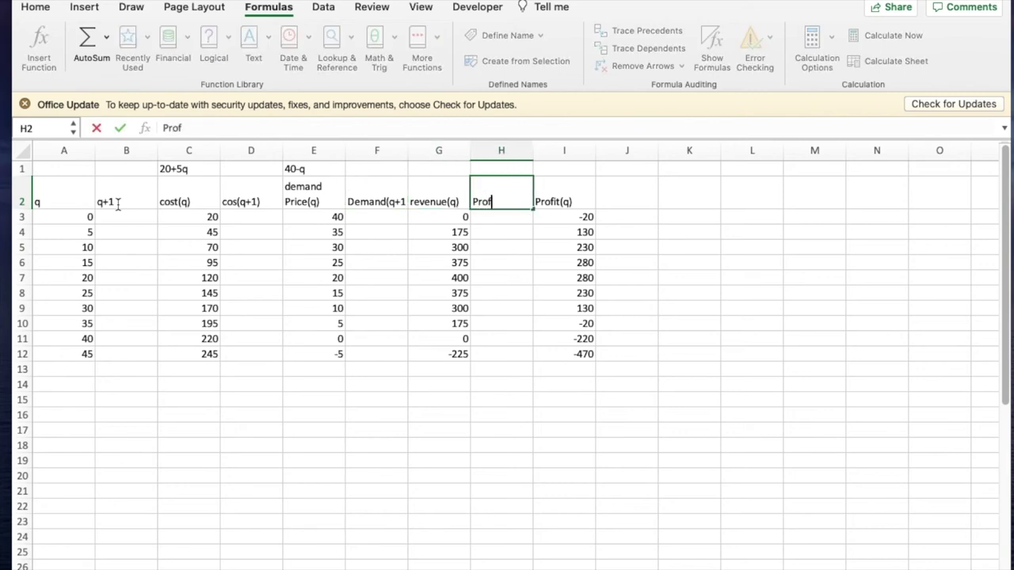
type("it(q+1)")
key("Tab")
key("Tab")
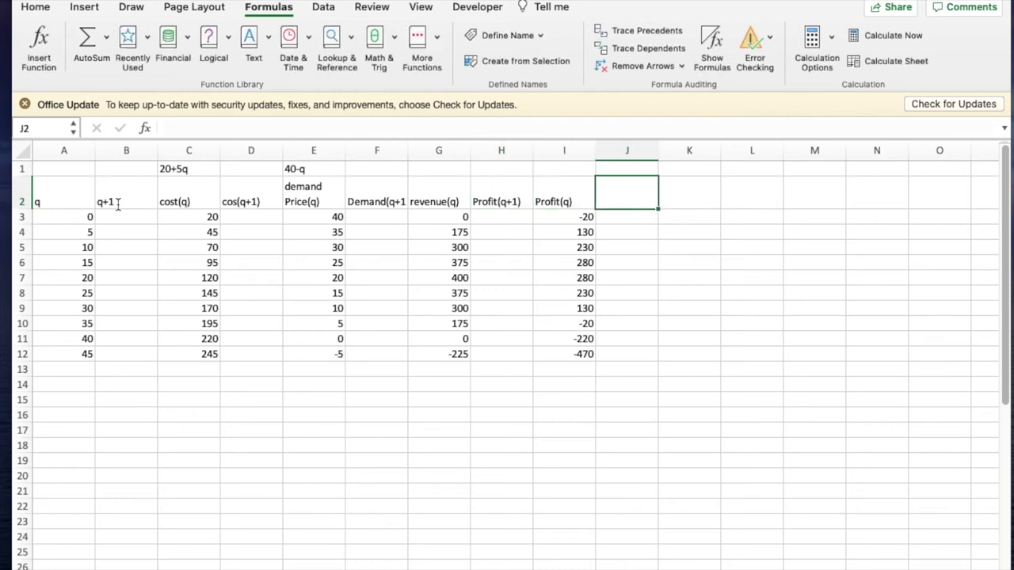
key("Tab")
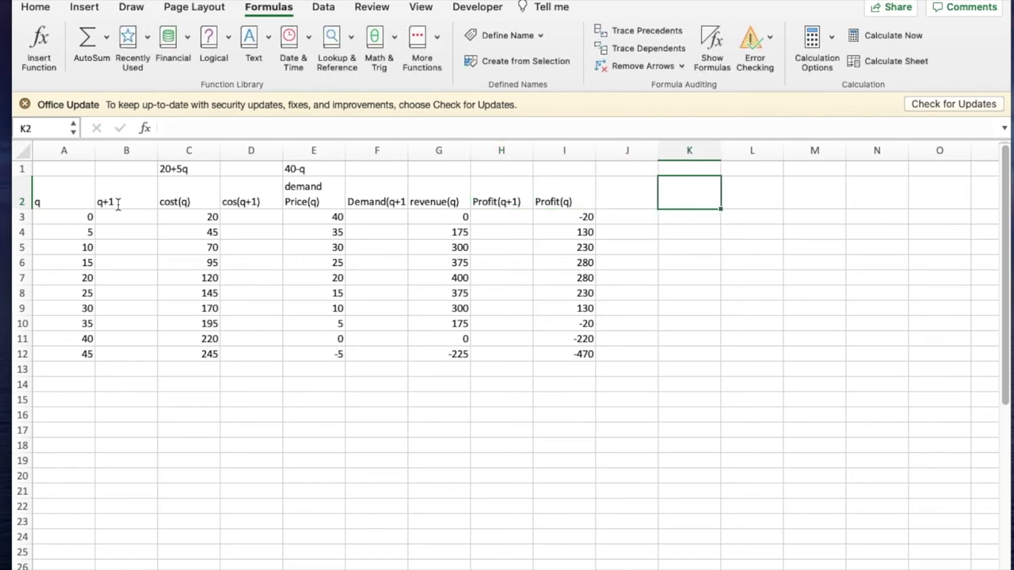
Enter the headings Marginal Cost(q+1) in K2 and Marginal Revenue(q+1) in L2
type("Marginal")
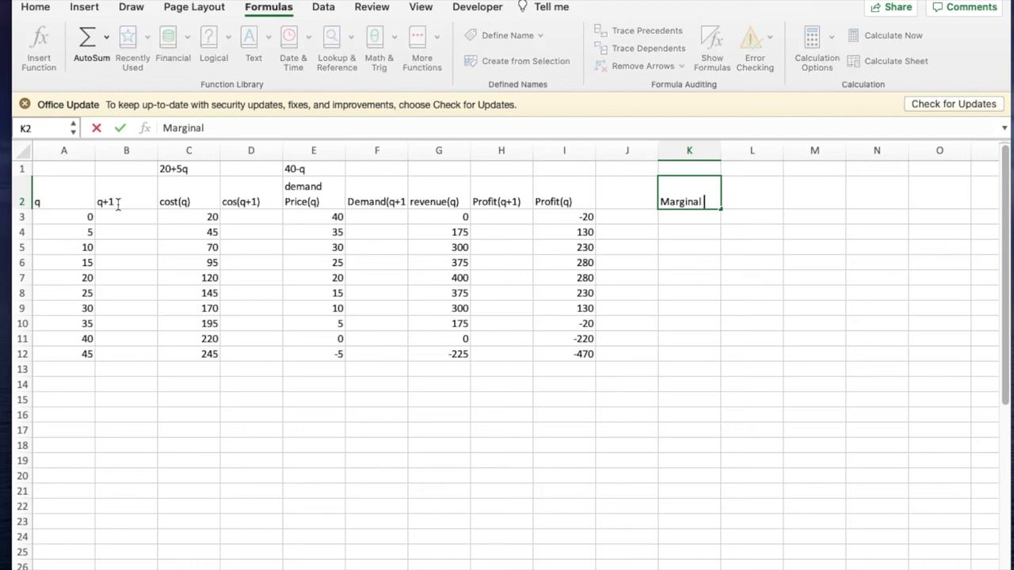
type("COst")
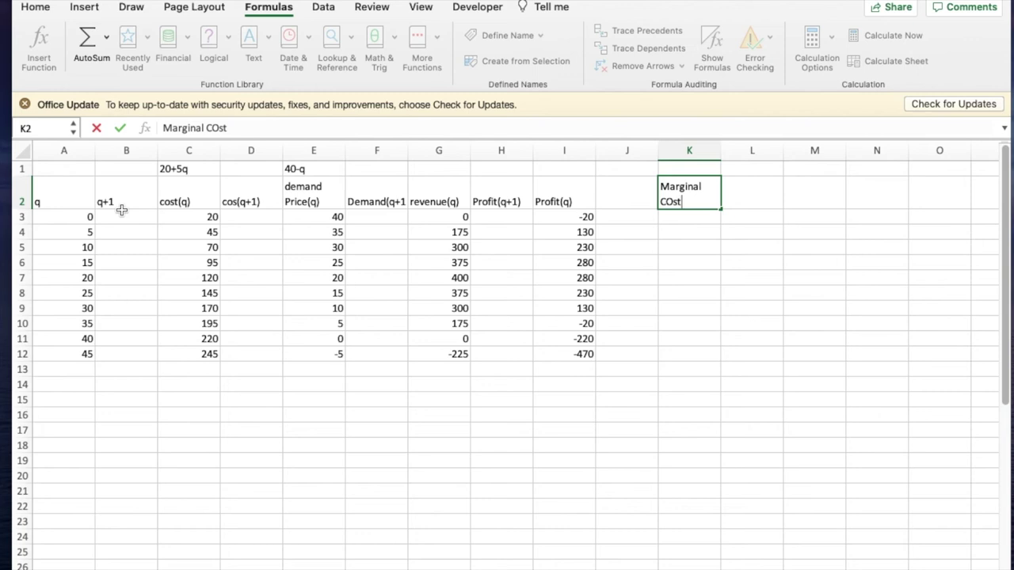
key("BackSpace")
key("BackSpace")
key("BackSpace")
type("ost(q+1)")
key("Tab")
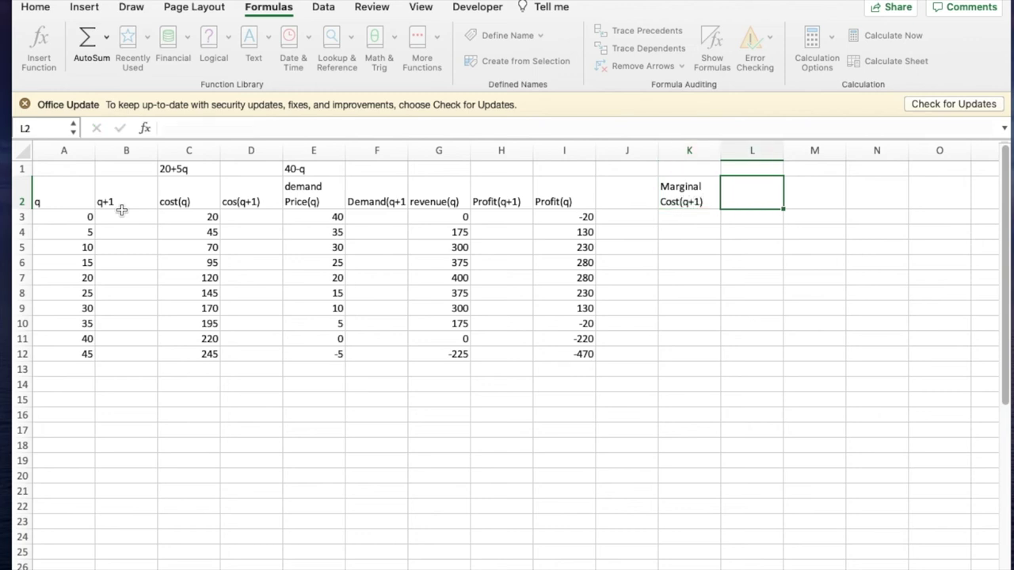
type("Ma")
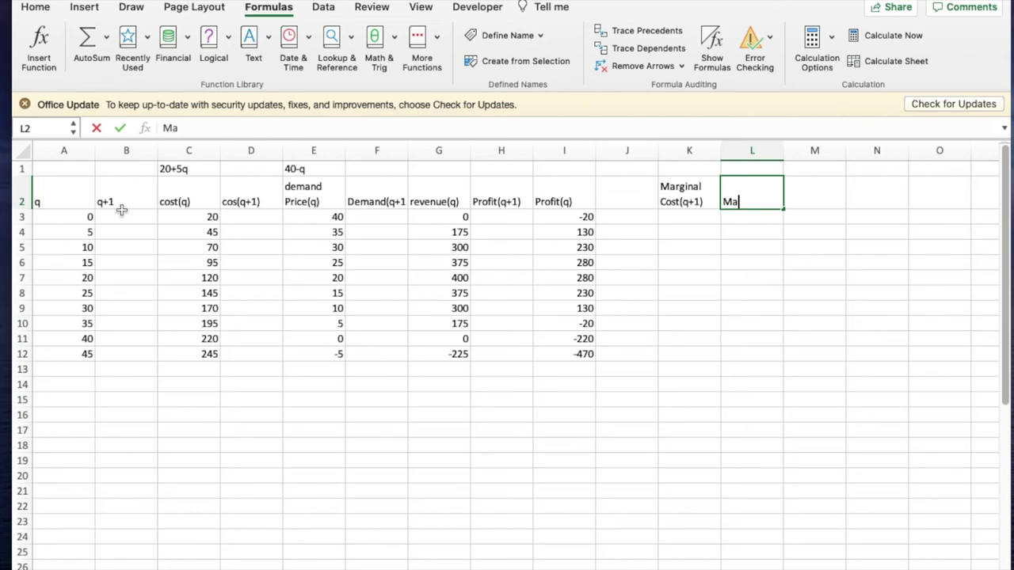
type("rgina")
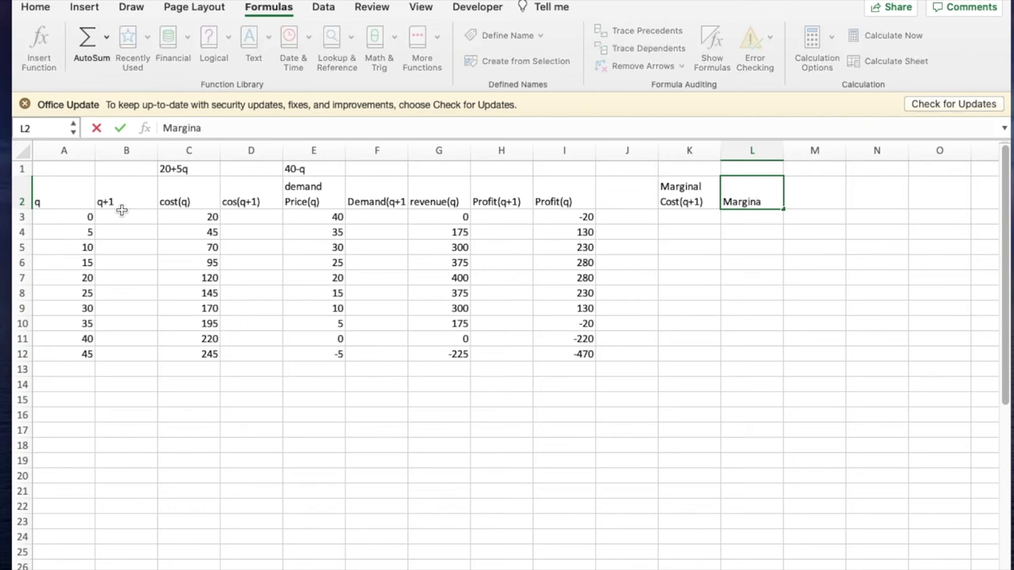
type("l Revenue")
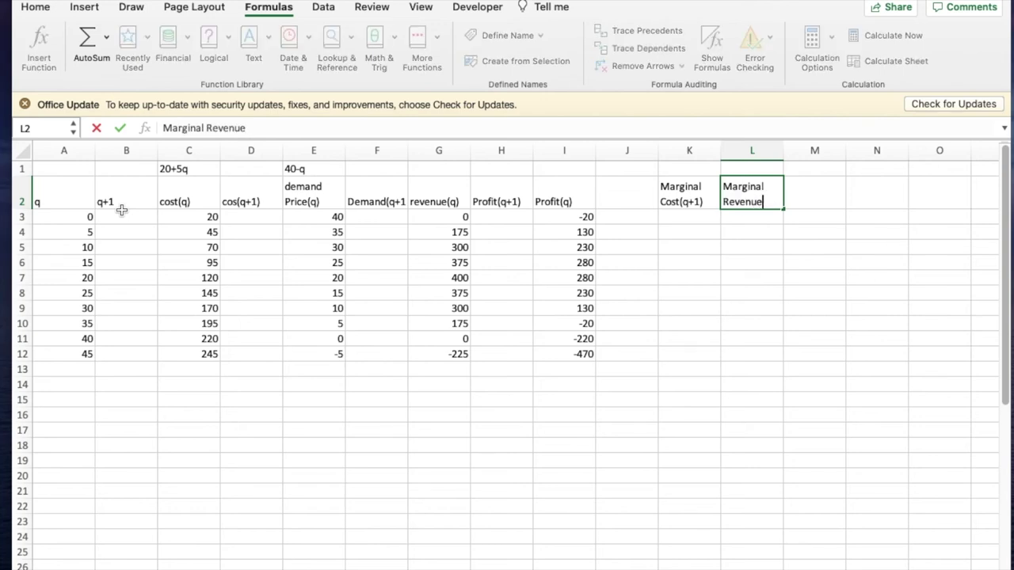
type("(q+10")
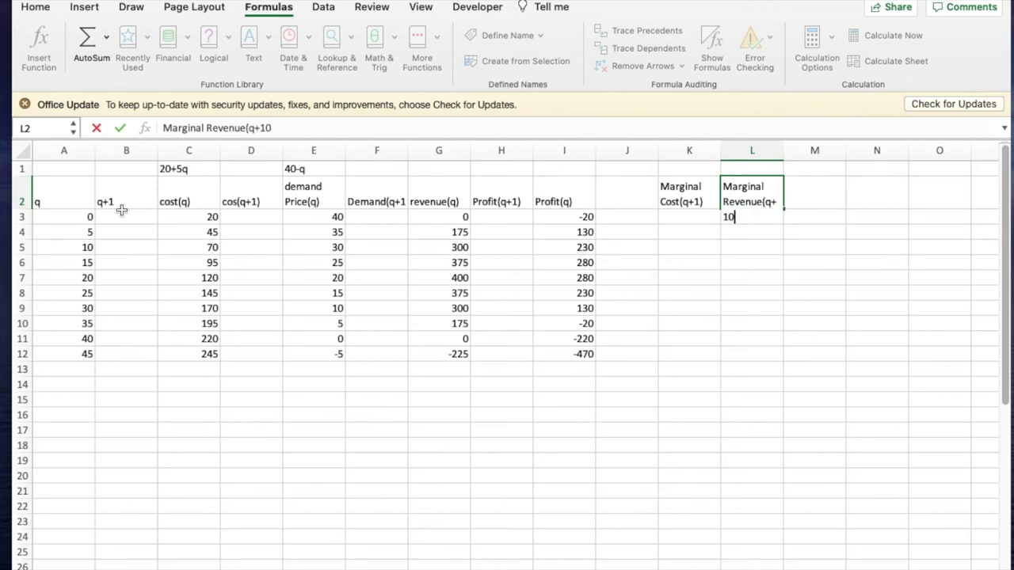
key("BackSpace")
key("Tab")
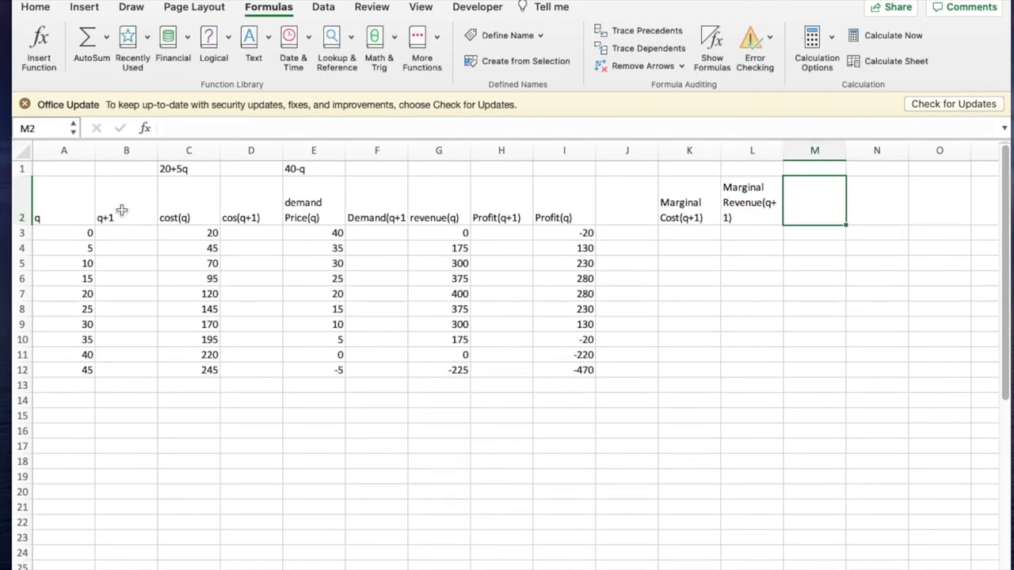
Add the marginal profit heading in M2 and correct Profot to Profit
type("Moe")
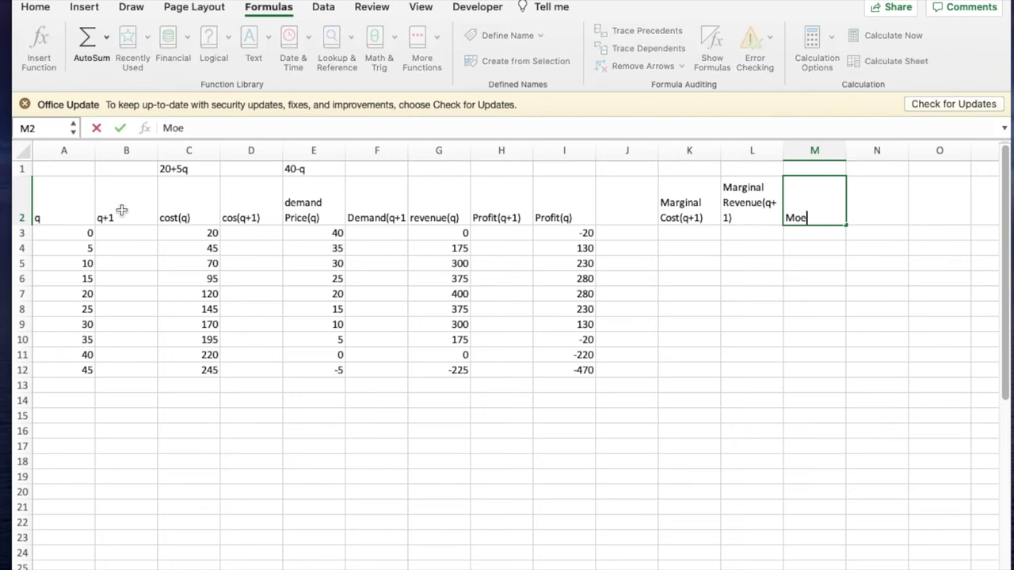
type("ginal Profot(q")
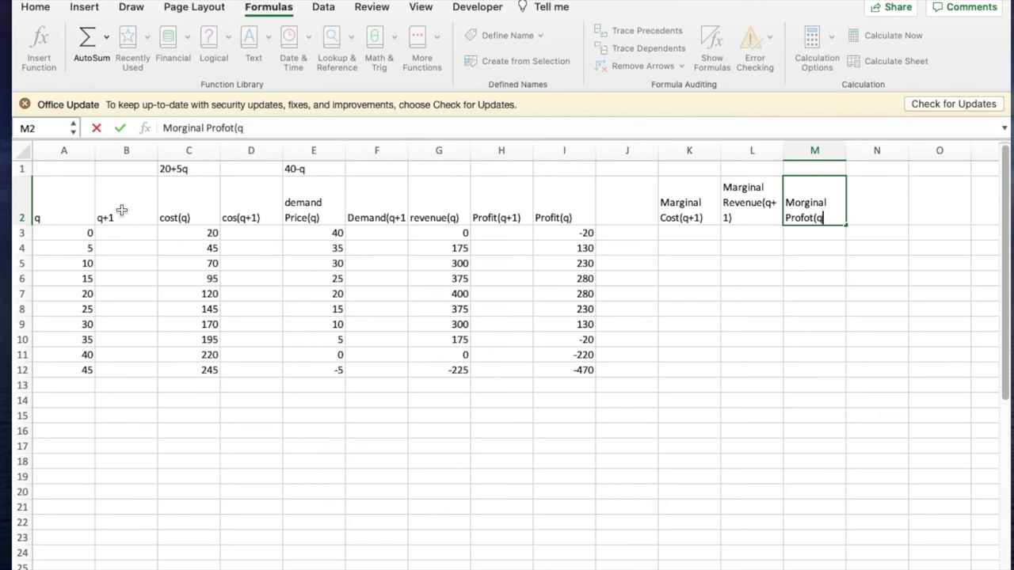
type("+1")
key("Up")
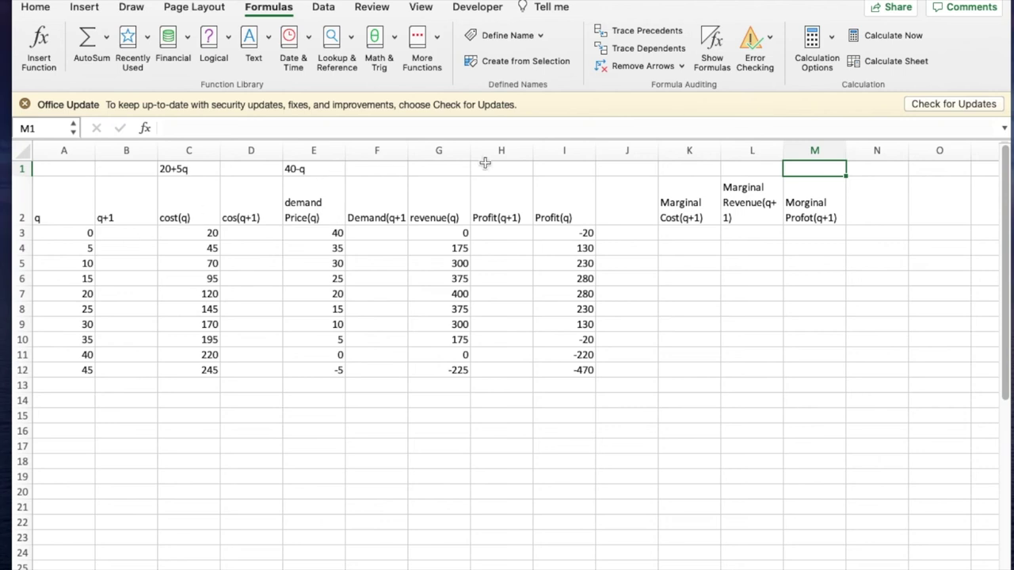
left_click(808, 209)
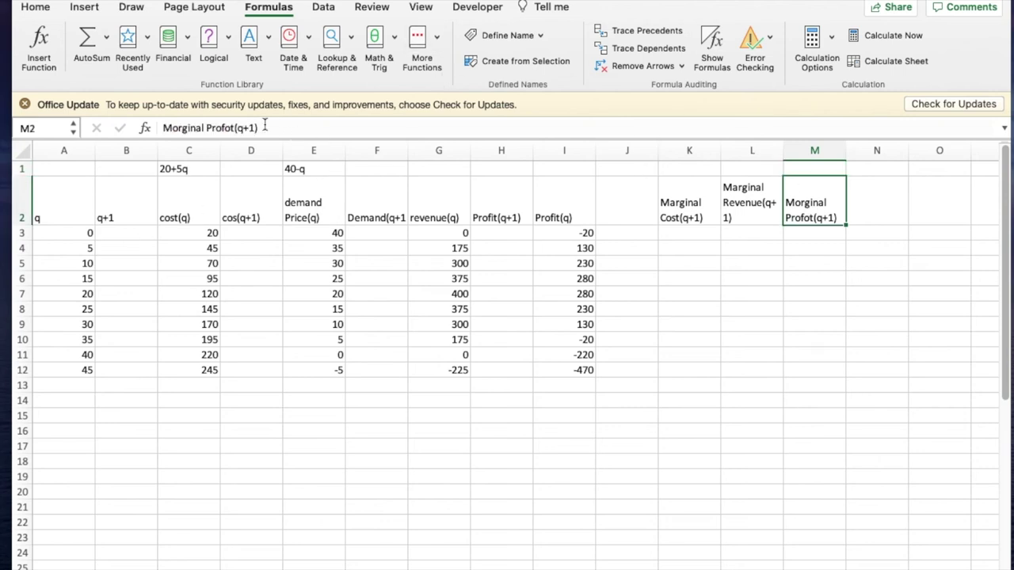
left_click_drag(230, 130, 222, 129)
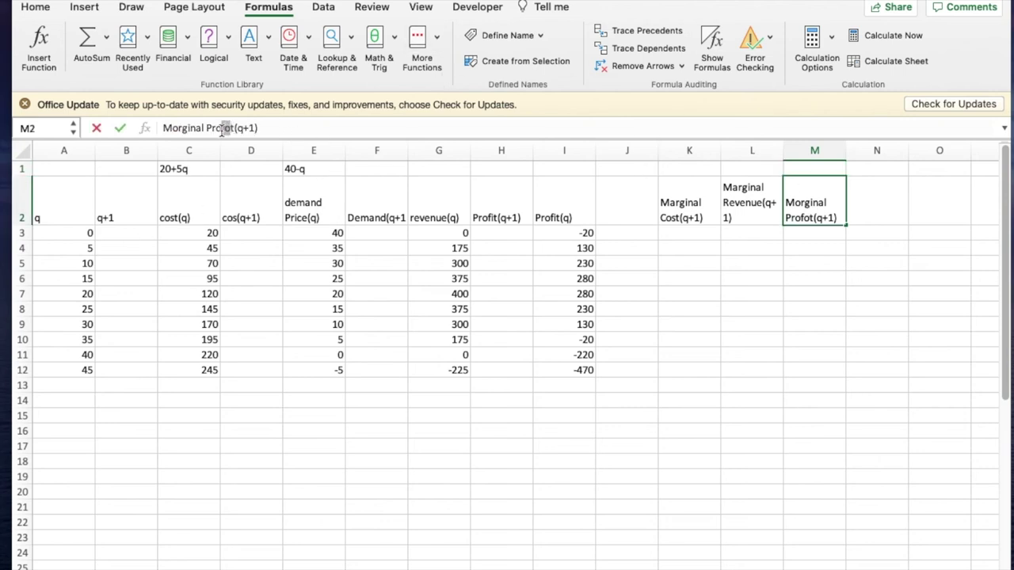
type("i")
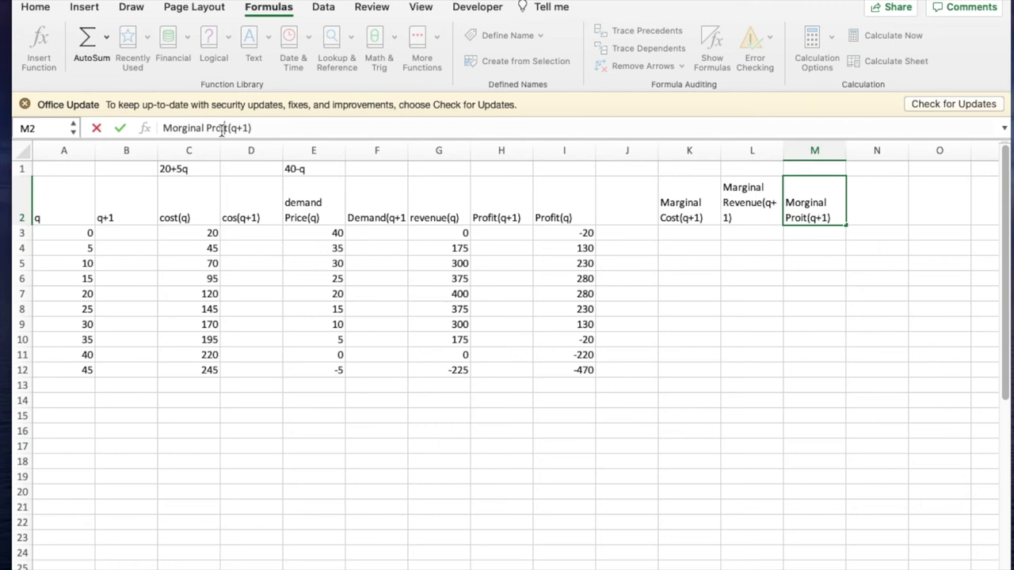
key("BackSpace")
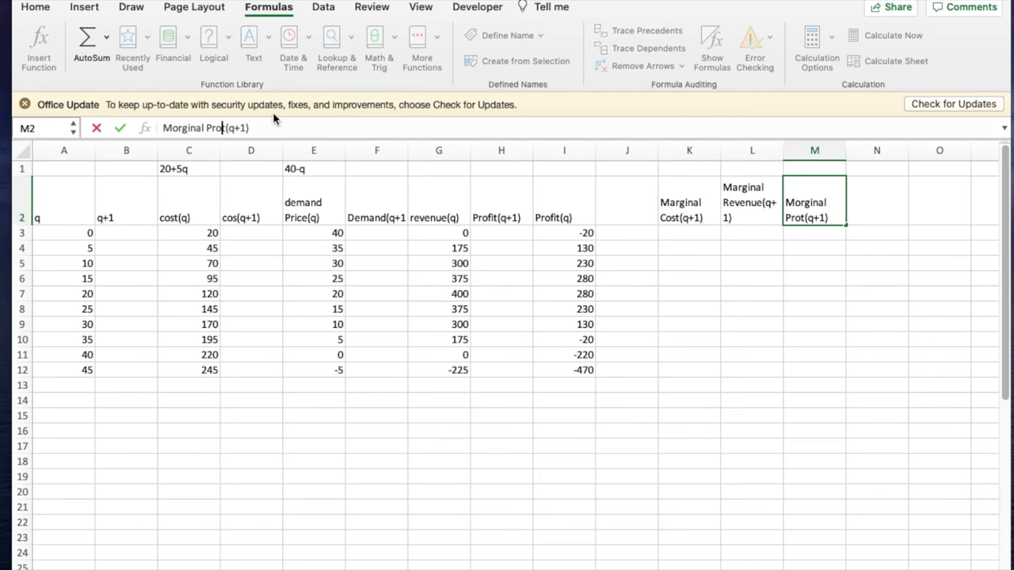
type("fi")
key("Return")
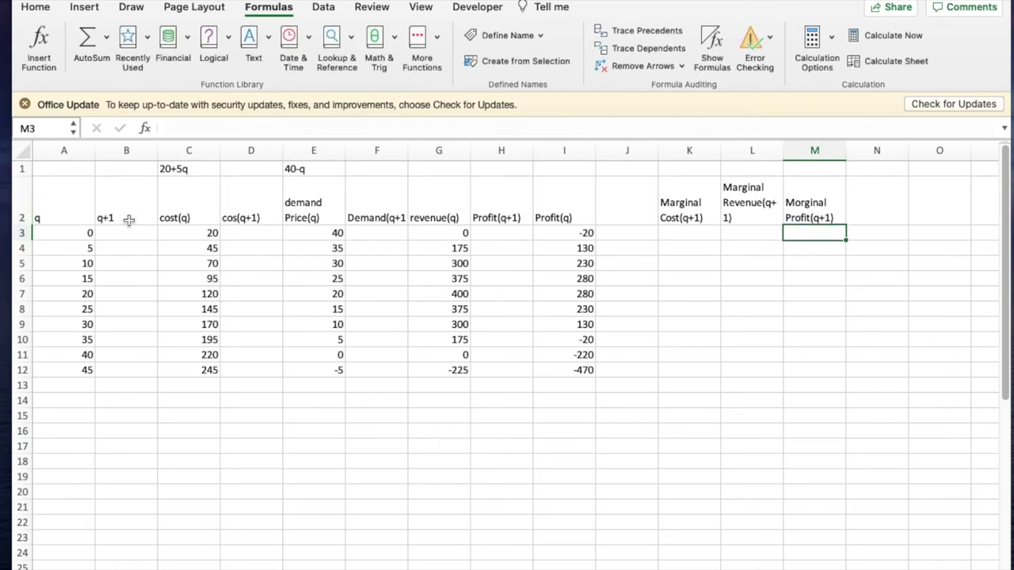
Enter =A3+1 in B3, copy the cost formula into D3, and extend B3:D3 to row 12
left_click(127, 227)
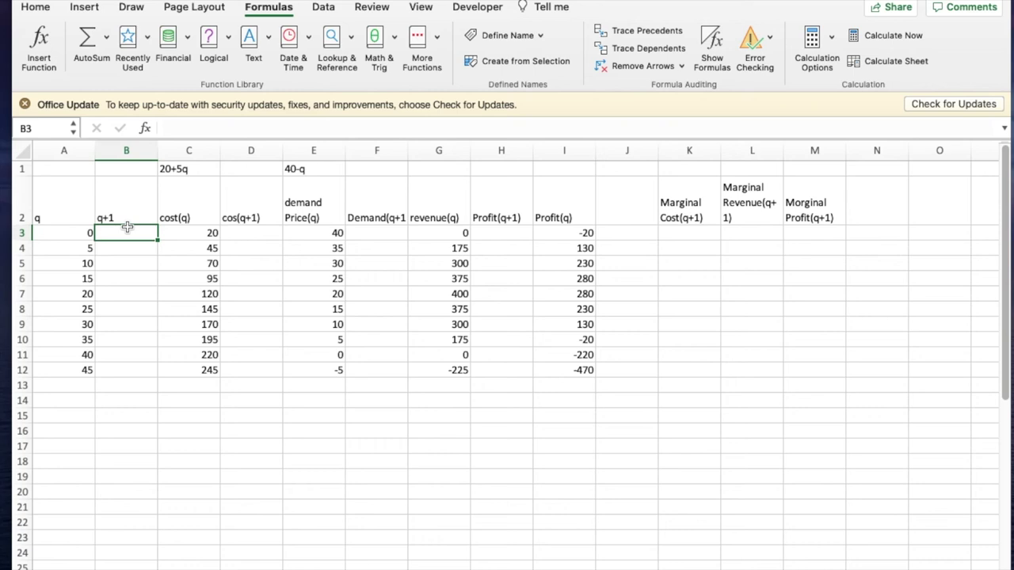
type("=")
left_click(73, 229)
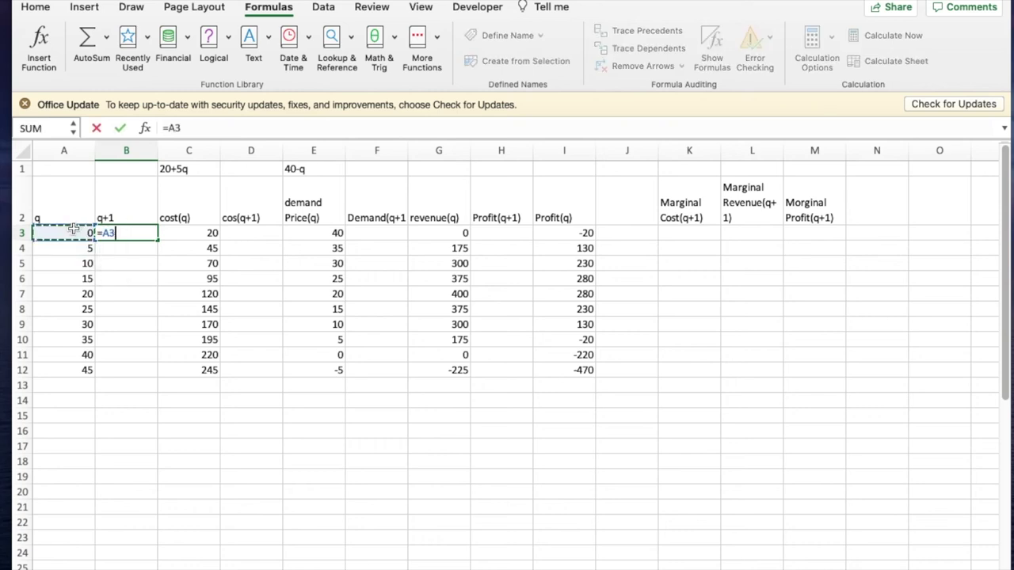
type("+1")
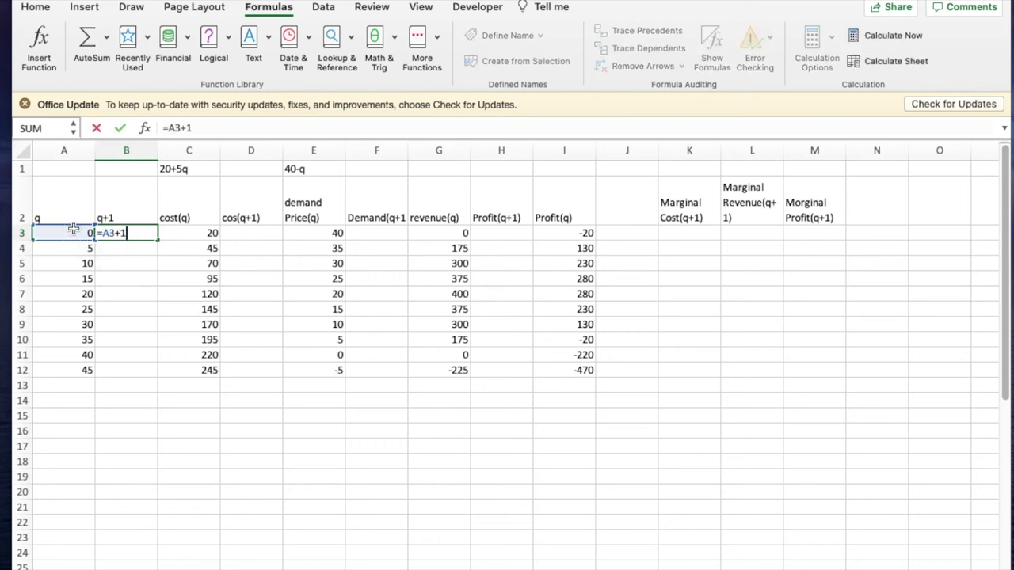
key("Tab")
key("Tab")
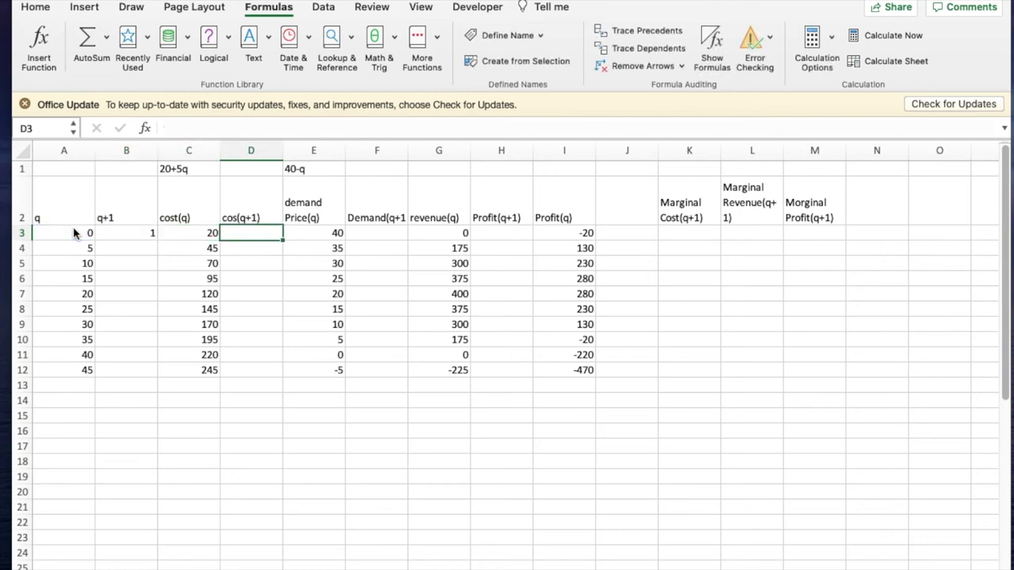
left_click(192, 232)
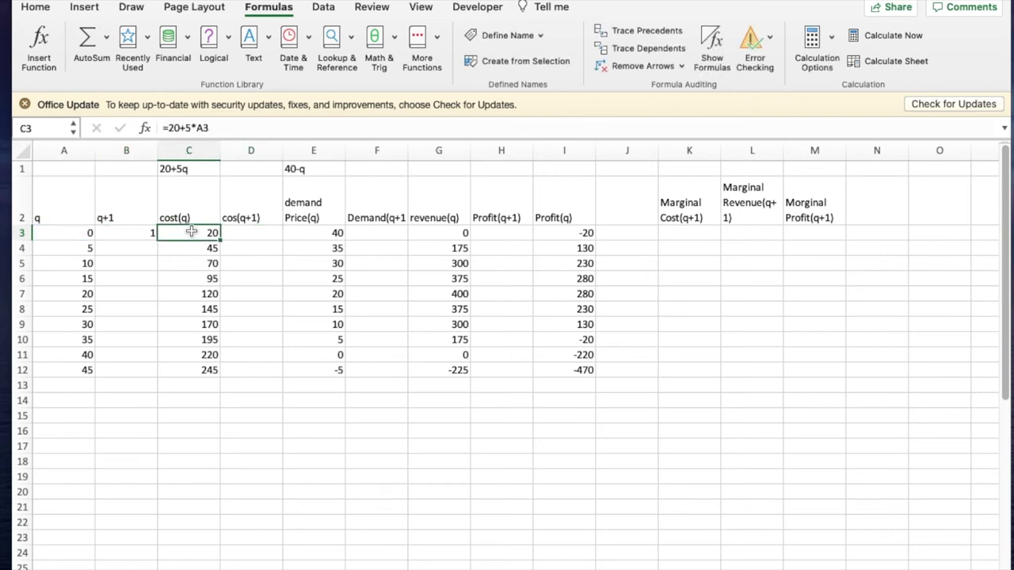
left_click_drag(221, 240, 271, 233)
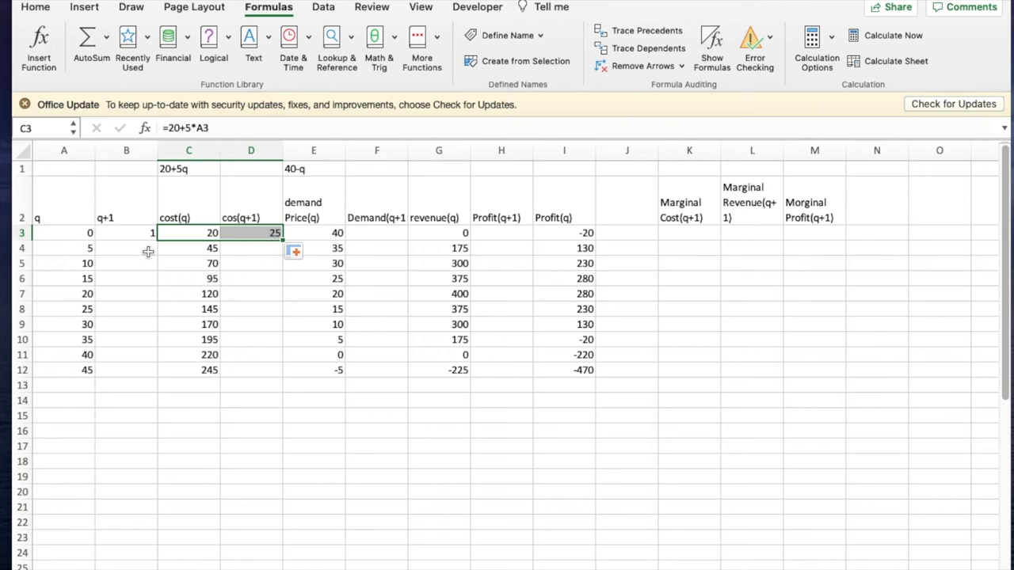
left_click_drag(135, 232, 285, 379)
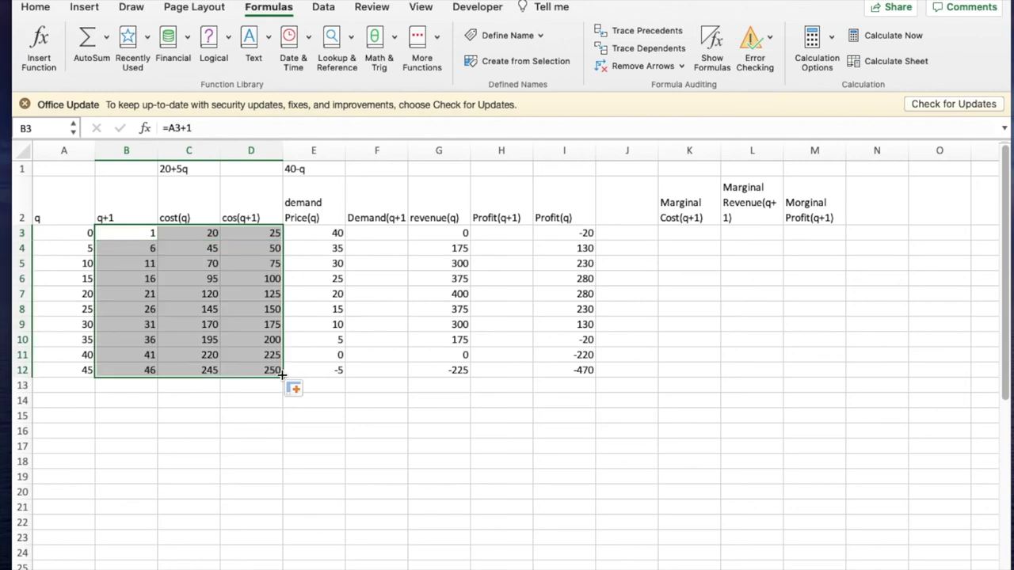
Copy the demand price formula from E3 into F3 for Demand(q+1)
left_click(389, 232)
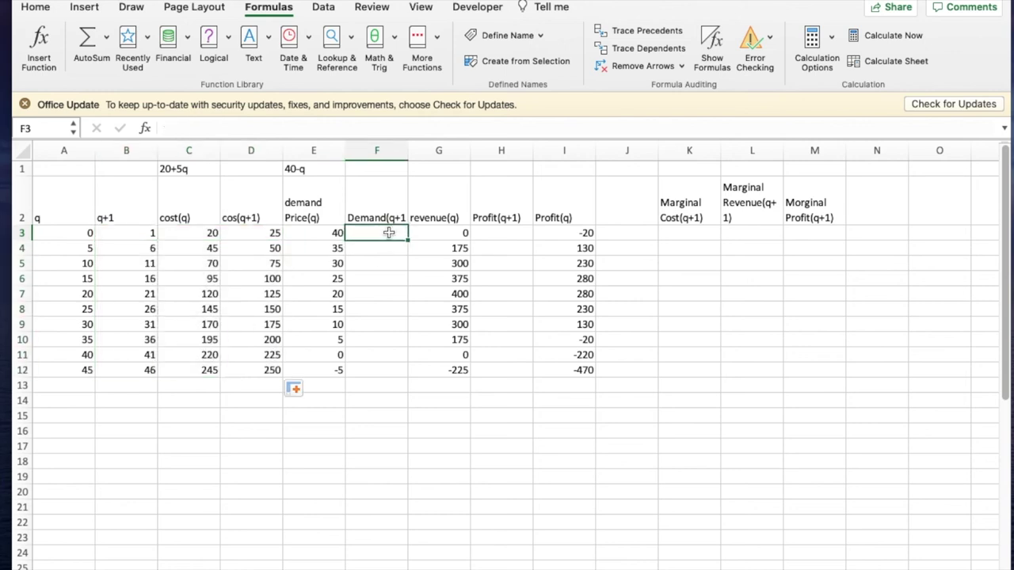
left_click(337, 232)
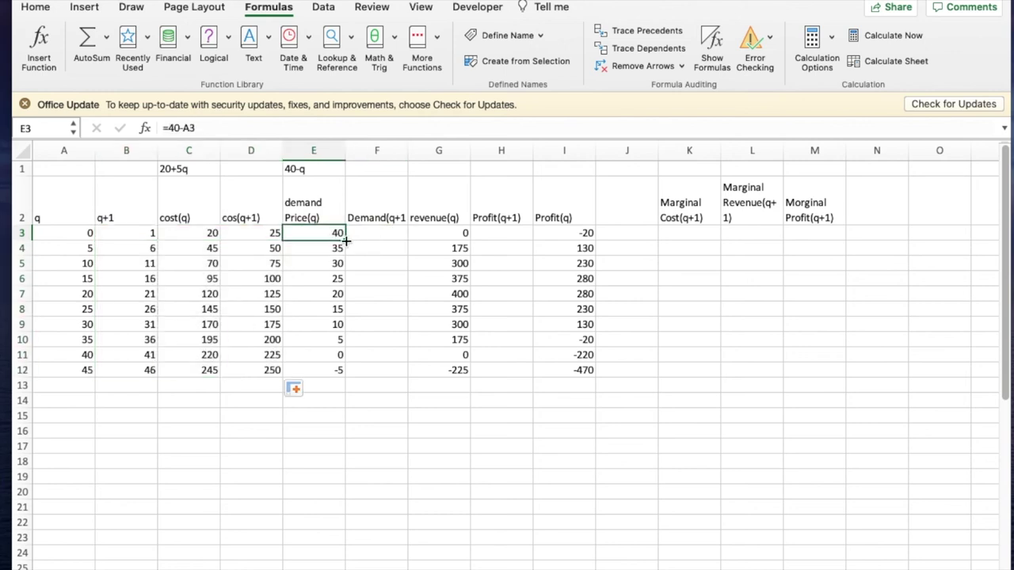
left_click_drag(346, 240, 398, 240)
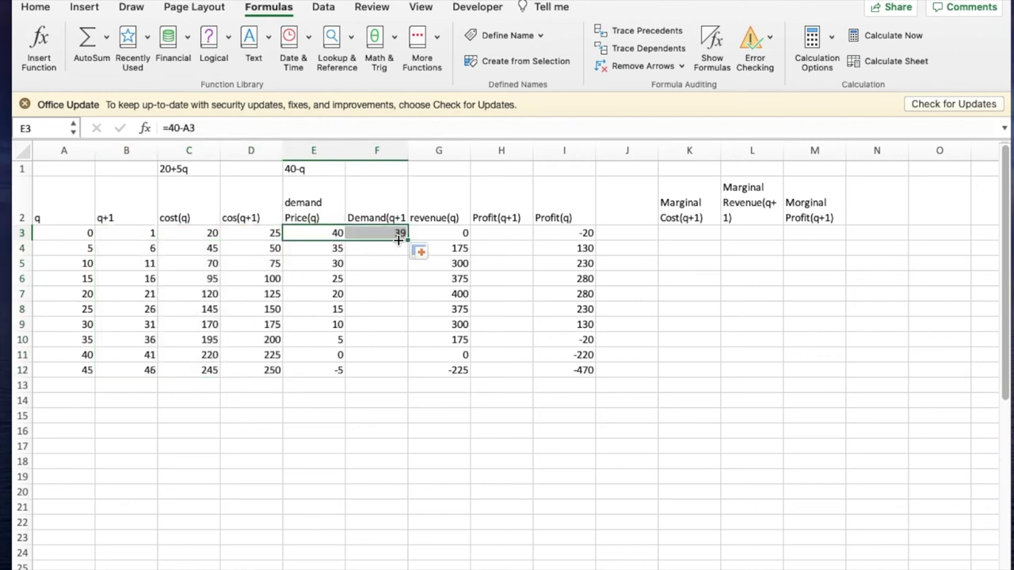
left_click(457, 234)
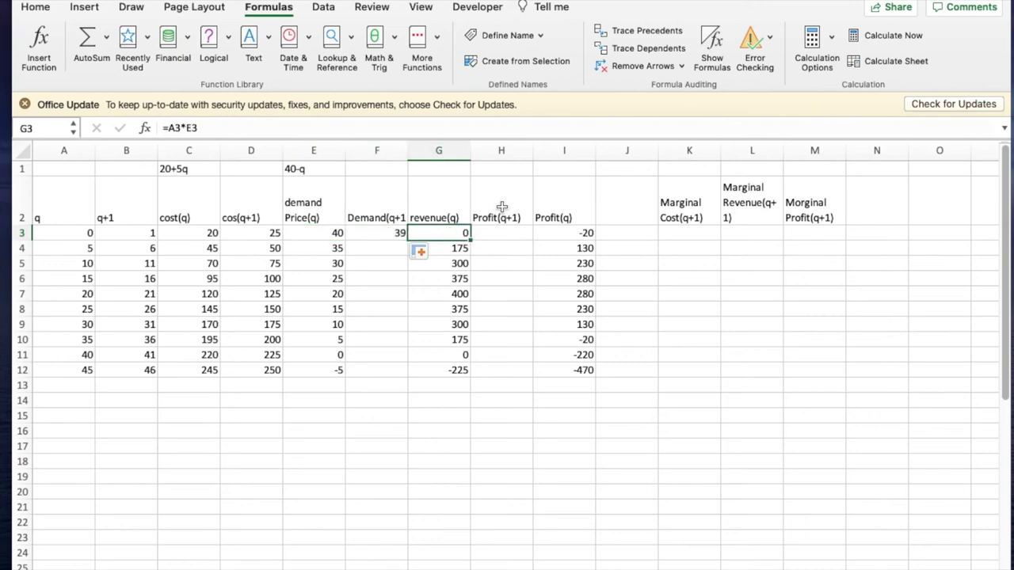
Label H2 Revenue(q+1) and J2 Profit(q+1), then fill F3:J3 down to row 12
left_click(484, 222)
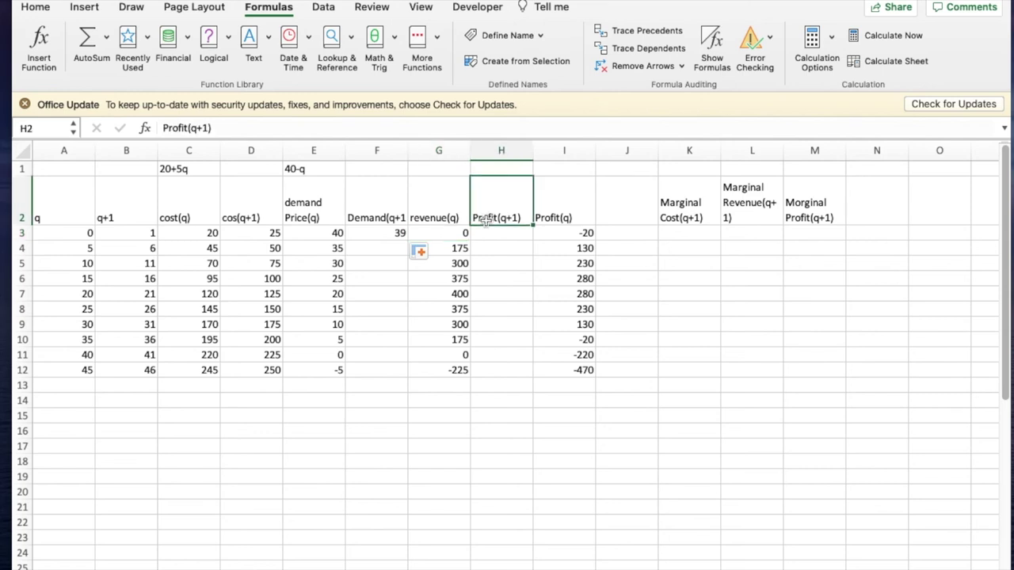
type("Reveune(q+")
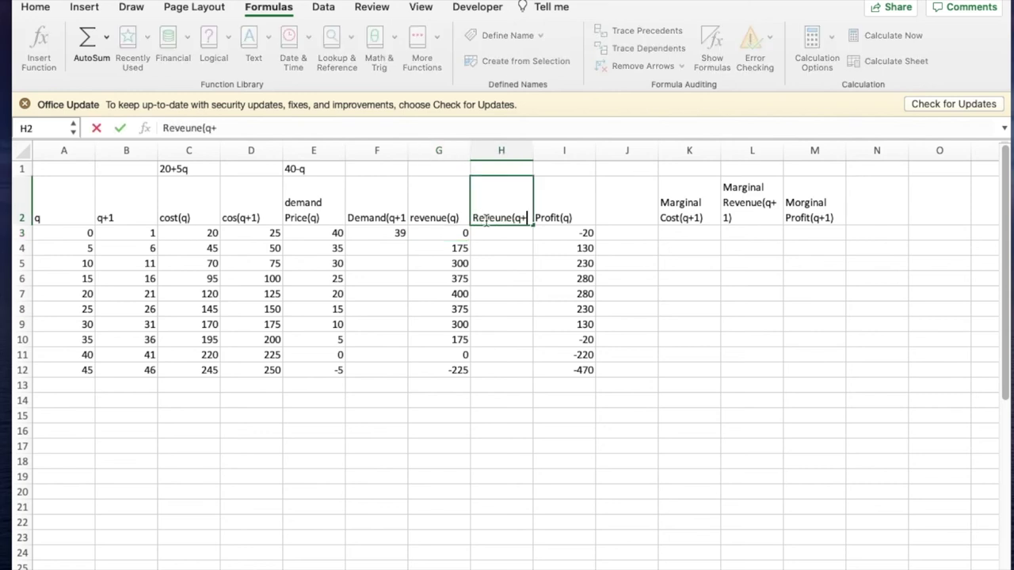
type("1)")
key("Tab")
key("Tab")
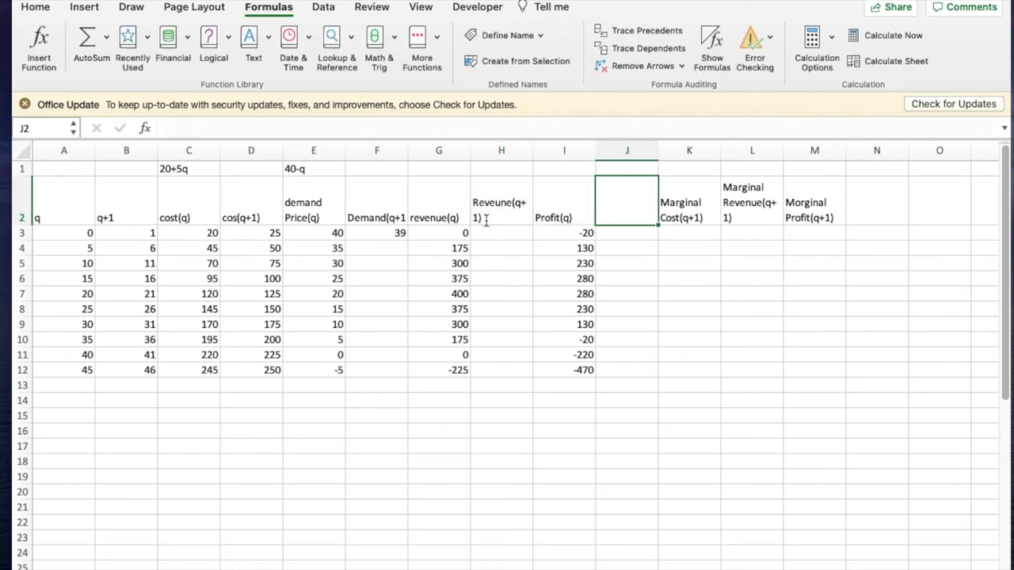
type("Profit")
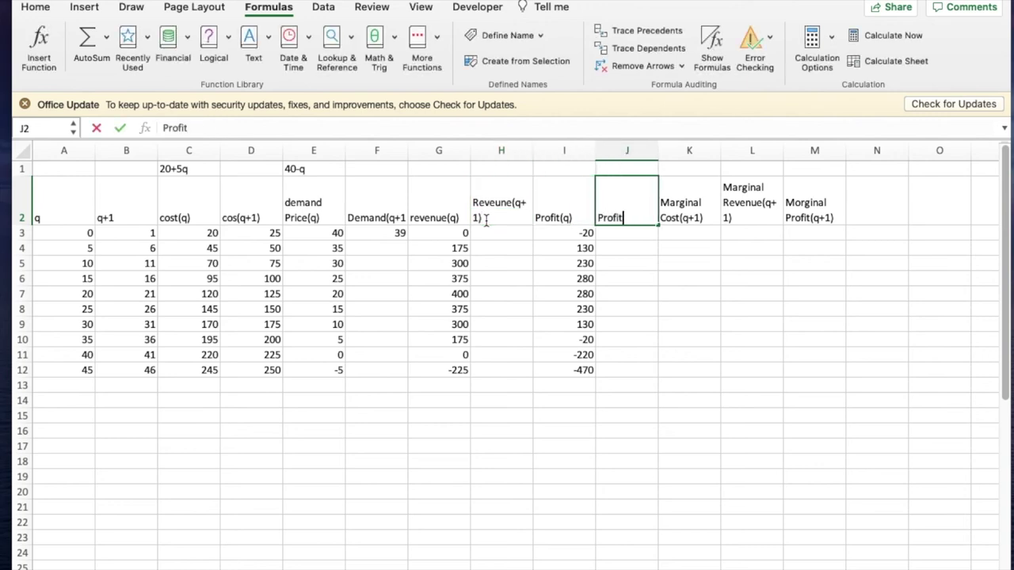
type("(q+1")
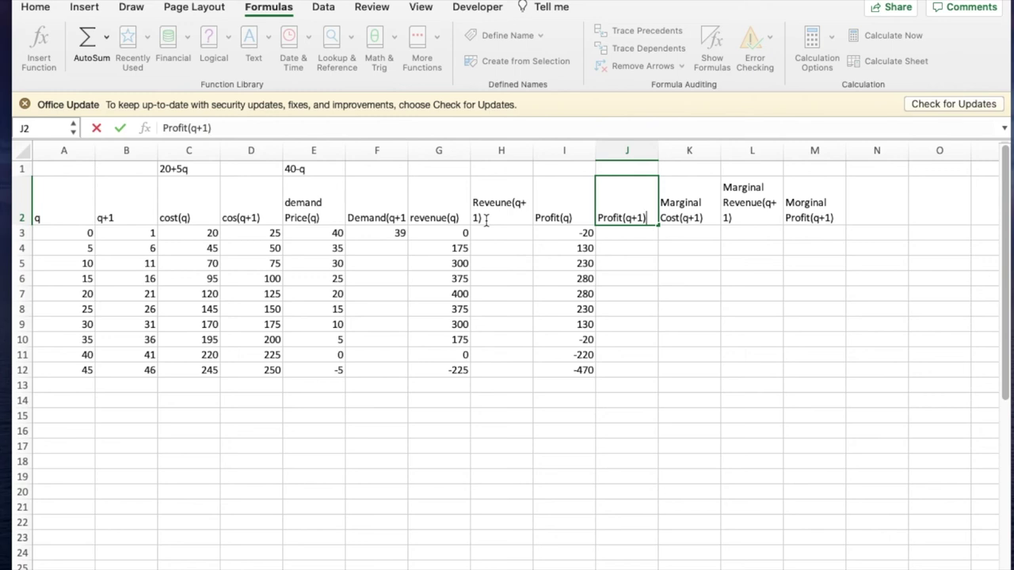
left_click(487, 221)
left_click(198, 128)
key("BackSpace")
key("BackSpace")
type("nue")
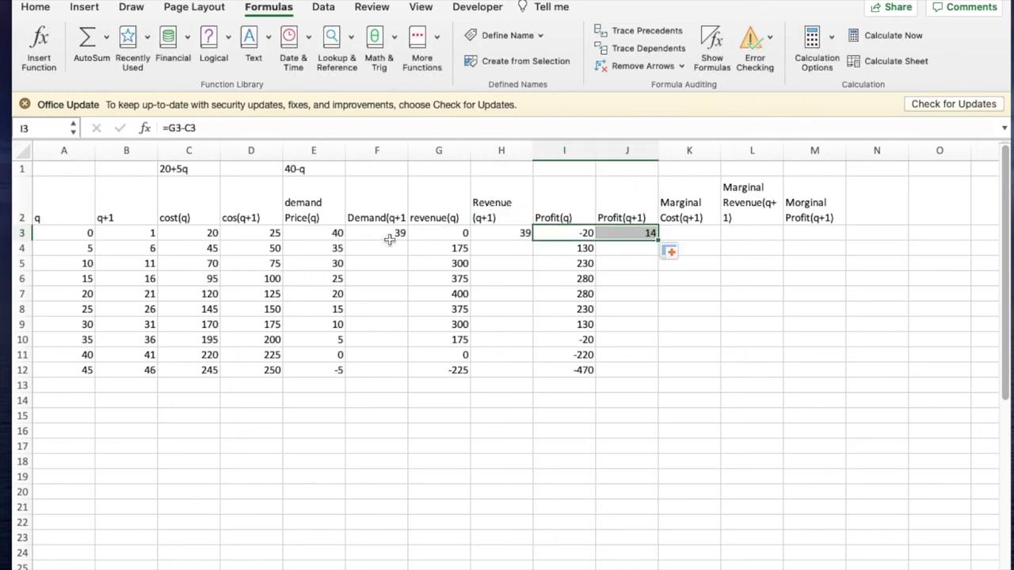
left_click(384, 240)
left_click_drag(379, 236, 651, 379)
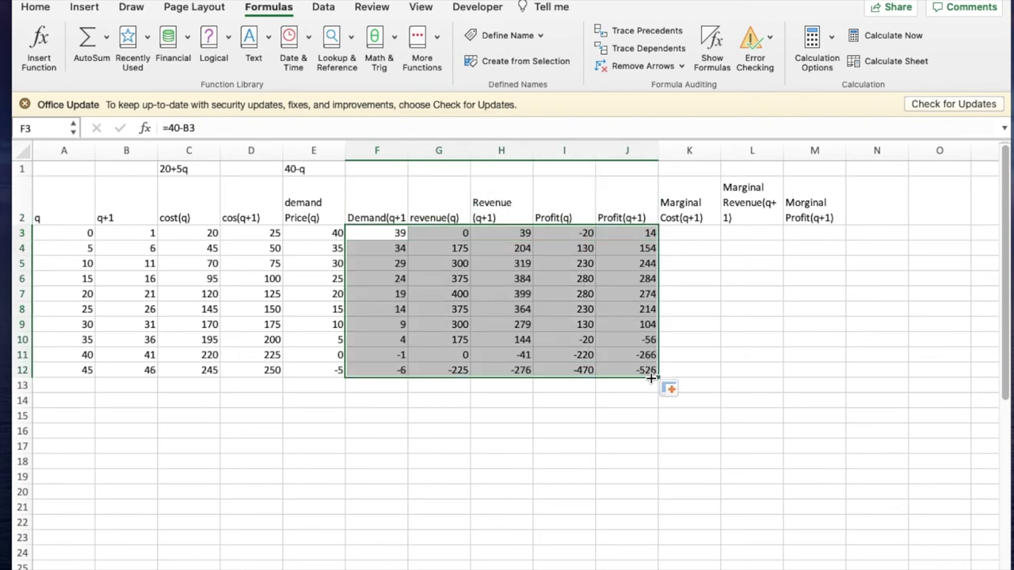
Enter marginal cost =D3-C3 in K3 and marginal revenue =H3-G3 in L3
left_click(689, 232)
type("=")
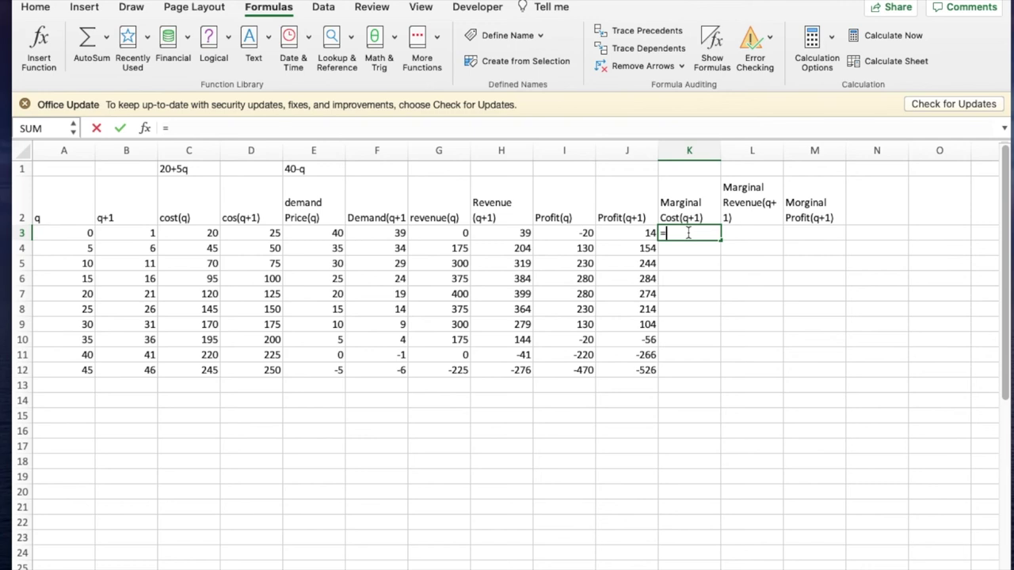
left_click(249, 231)
type("-")
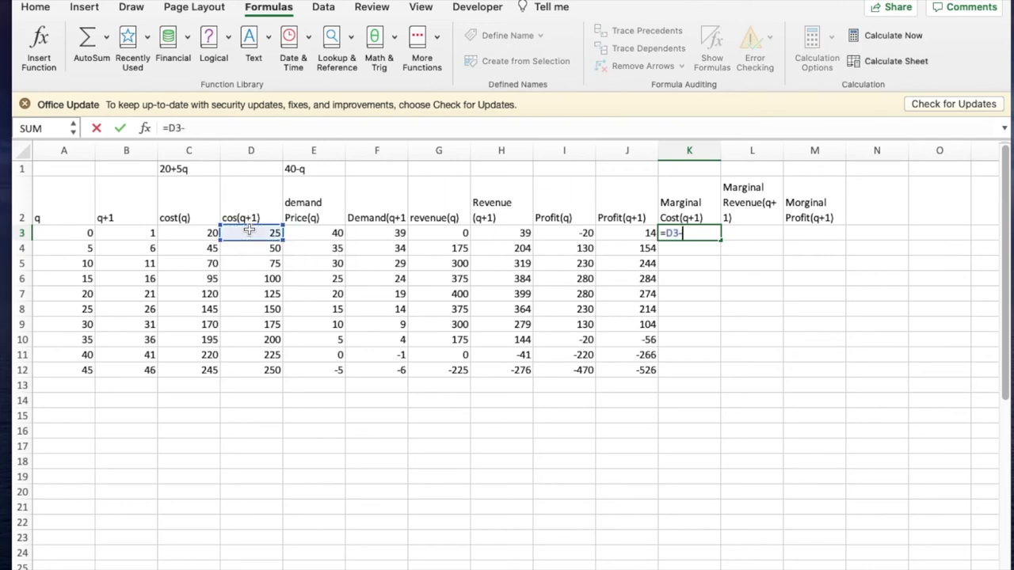
left_click(184, 230)
key("Tab")
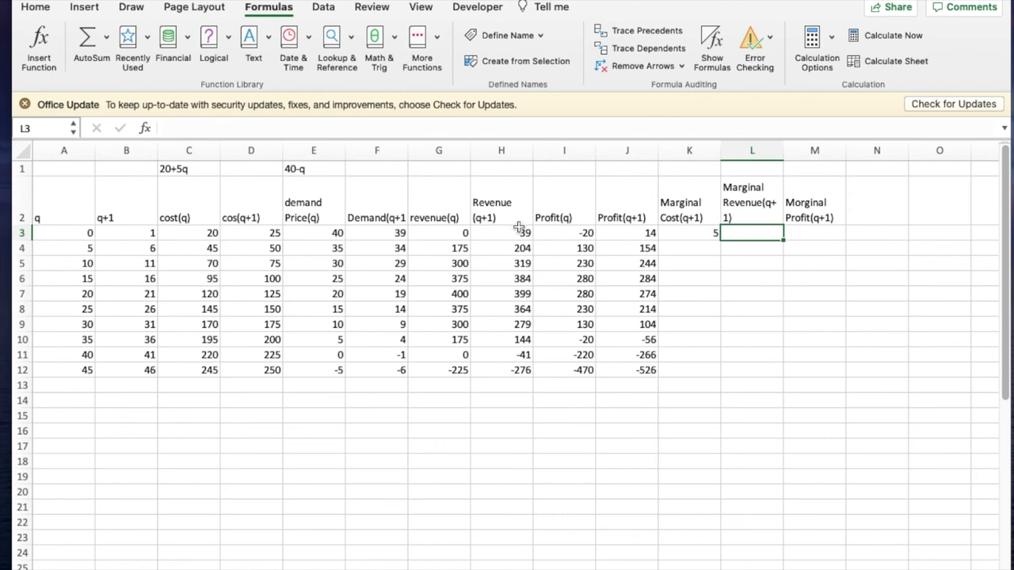
type("=")
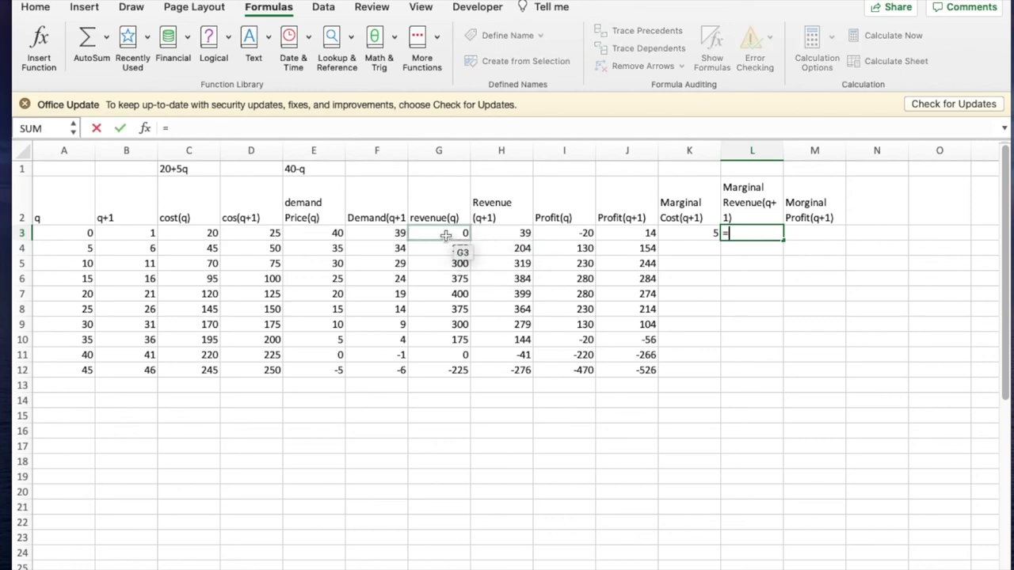
left_click(488, 228)
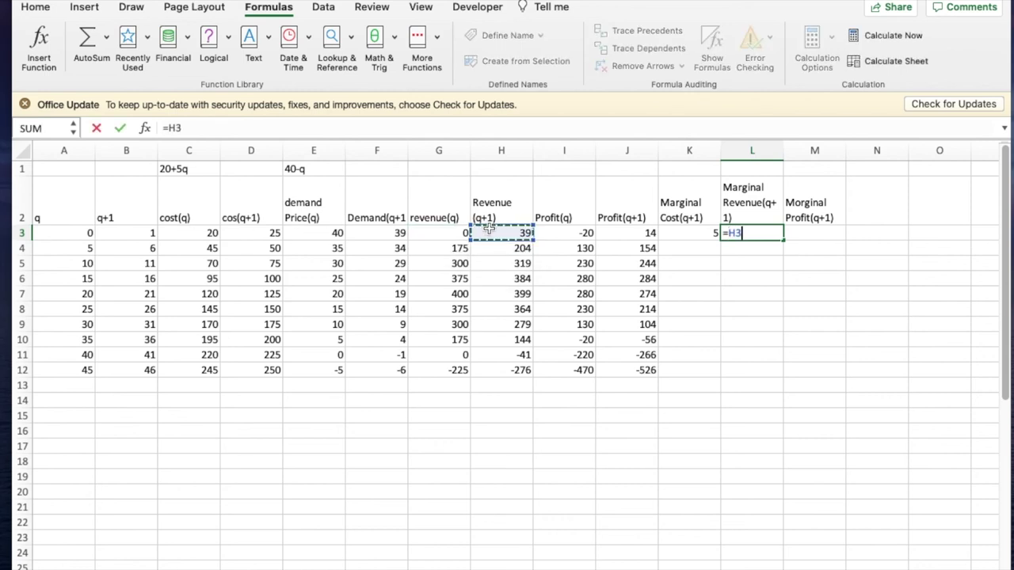
type("-")
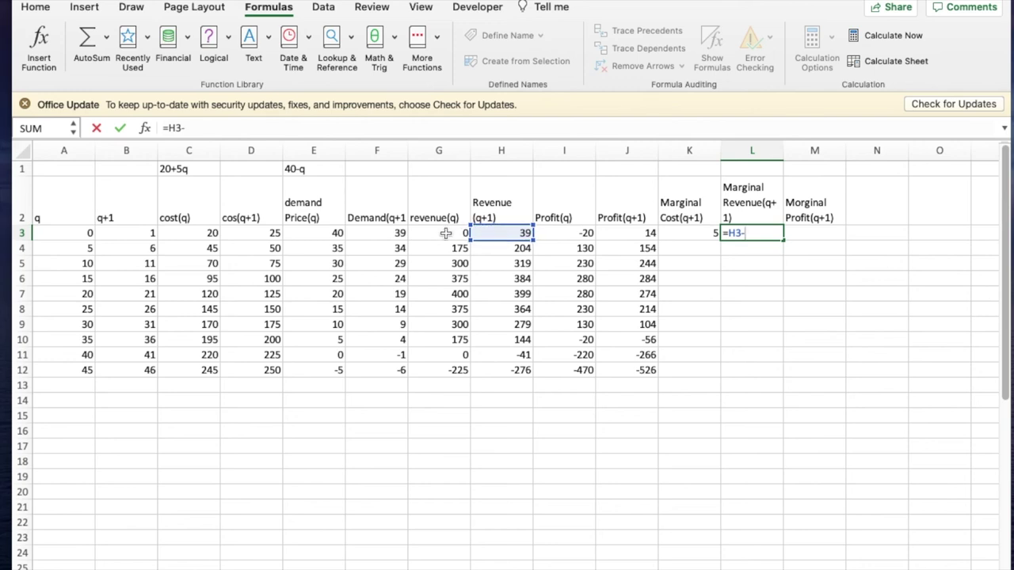
left_click(446, 232)
key("Tab")
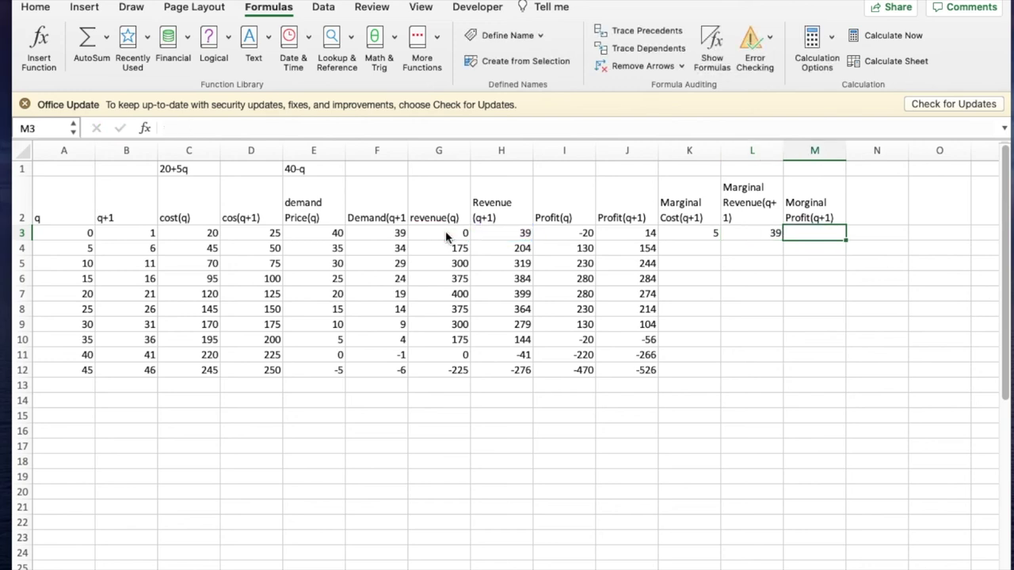
Enter marginal profit =J3-I3 in M3 and fill K3:M3 down to row 12
type("=")
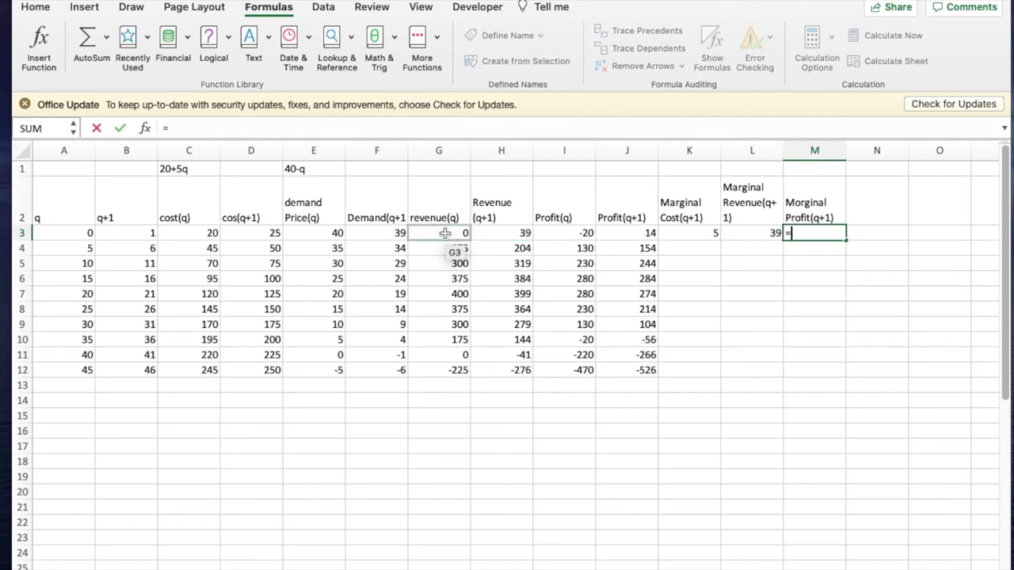
left_click(602, 232)
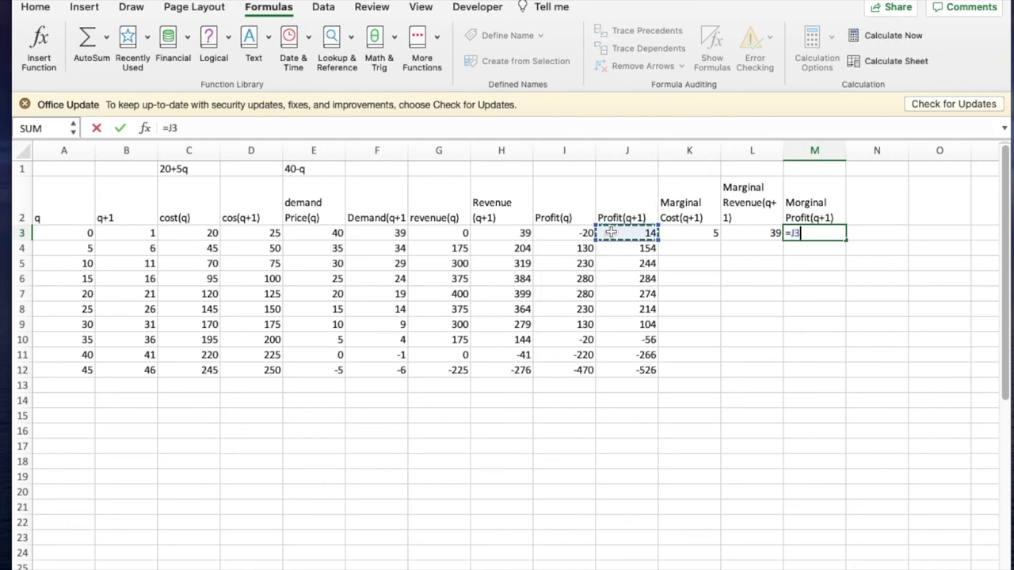
type("=")
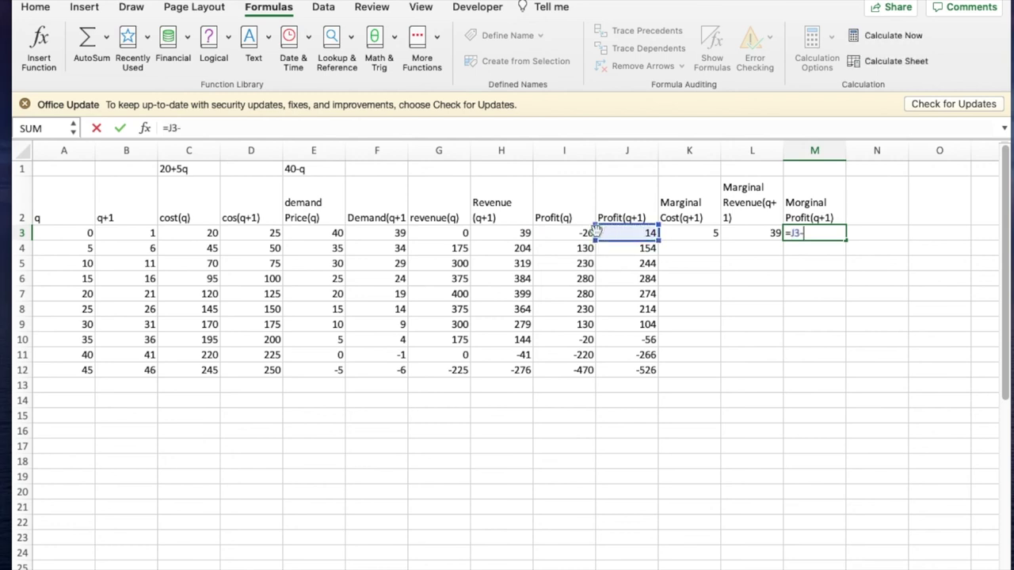
left_click(560, 232)
key("Return")
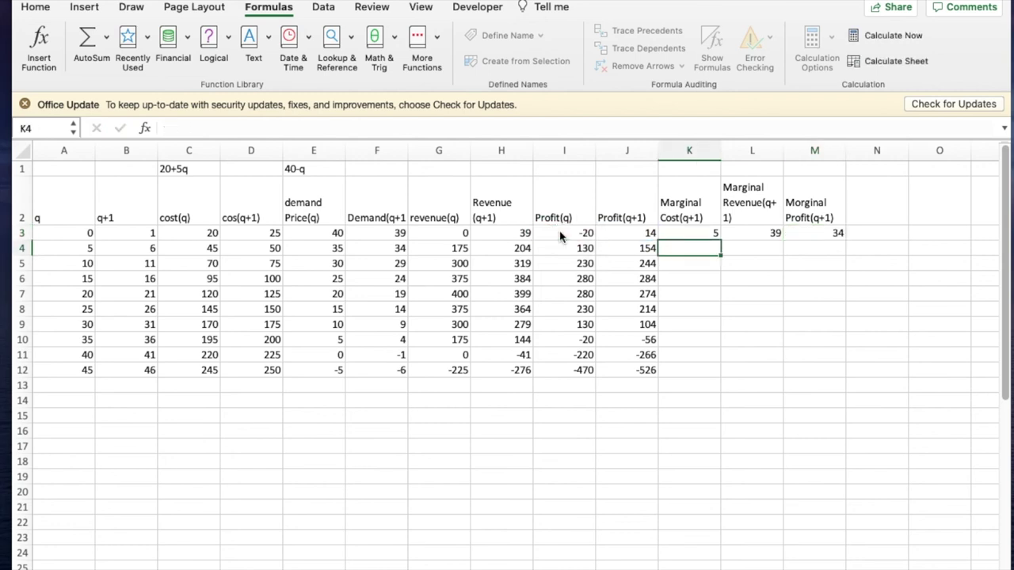
left_click_drag(690, 232, 829, 373)
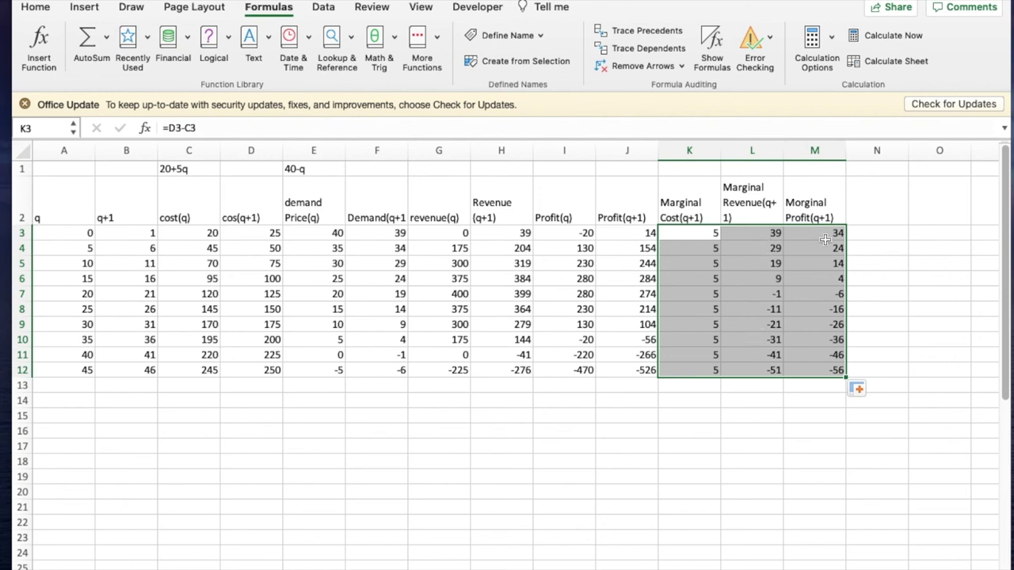
Correct the M2 heading spelling to Marginal Profit(q+1)
left_click(790, 201)
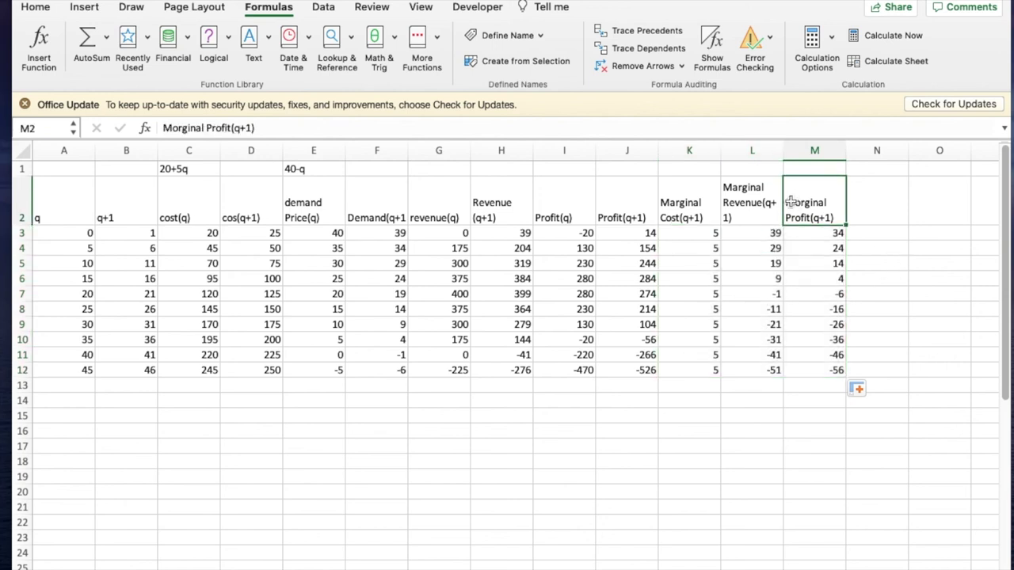
left_click(176, 129)
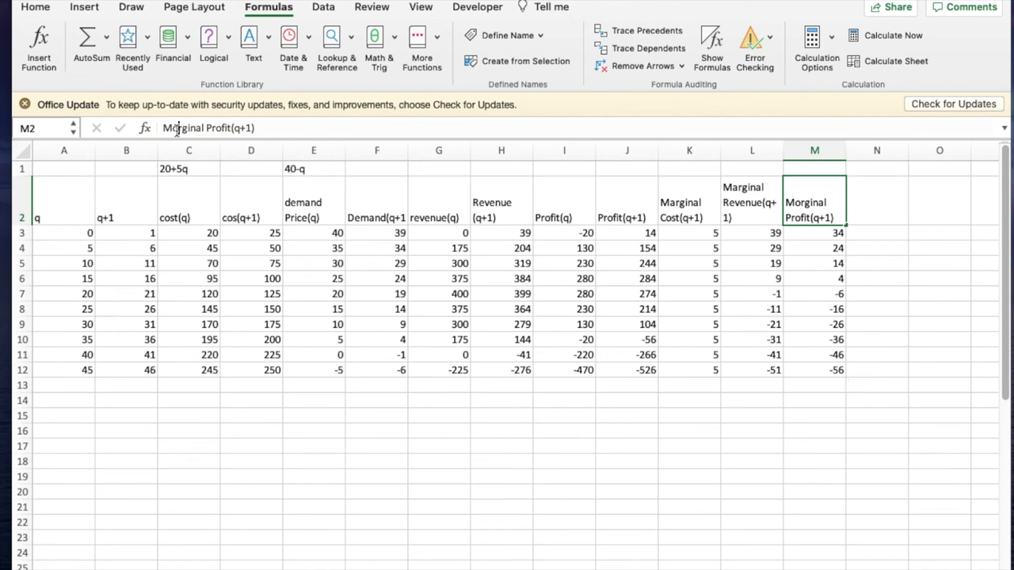
left_click(173, 130)
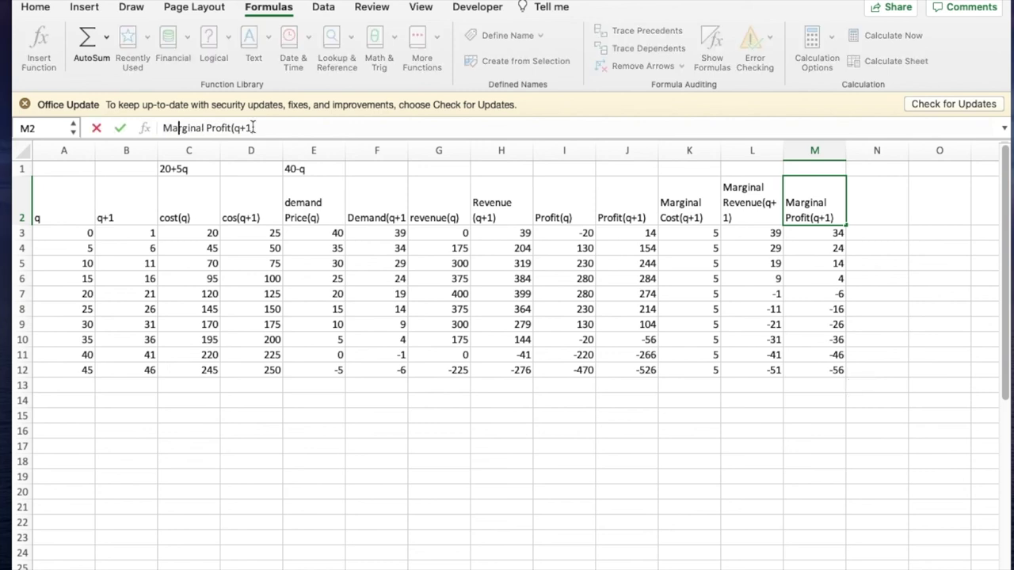
key("Return")
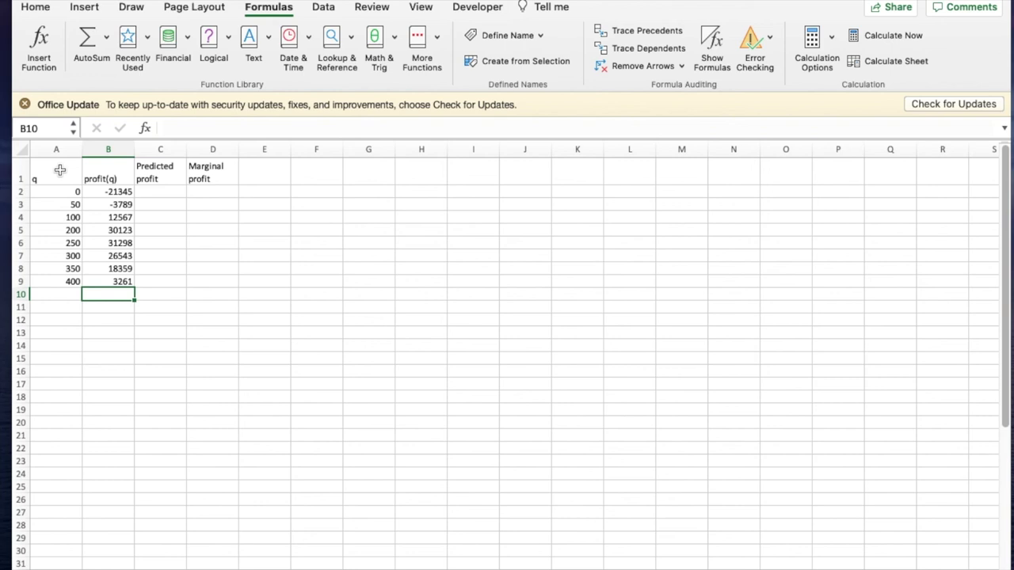
Plot q against profit(q) from A1:B9 as a plain scatter chart and call up its series options
left_click_drag(51, 173, 107, 277)
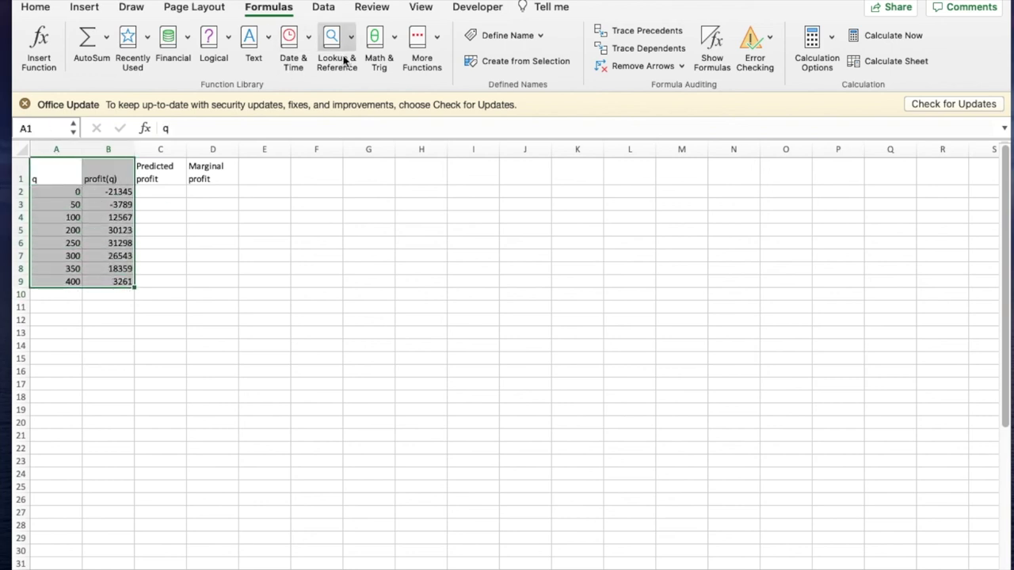
left_click(84, 9)
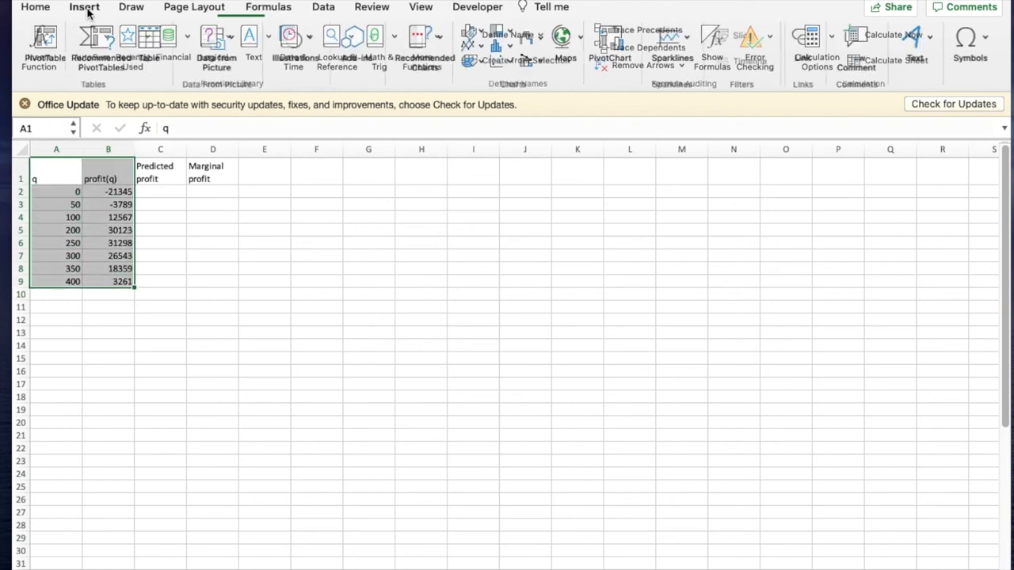
left_click(504, 60)
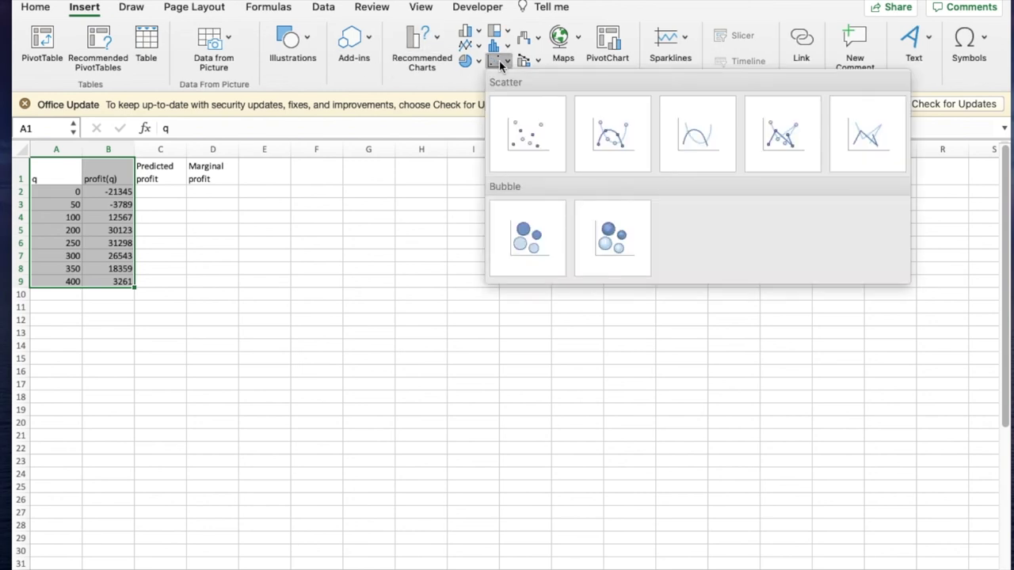
left_click(535, 131)
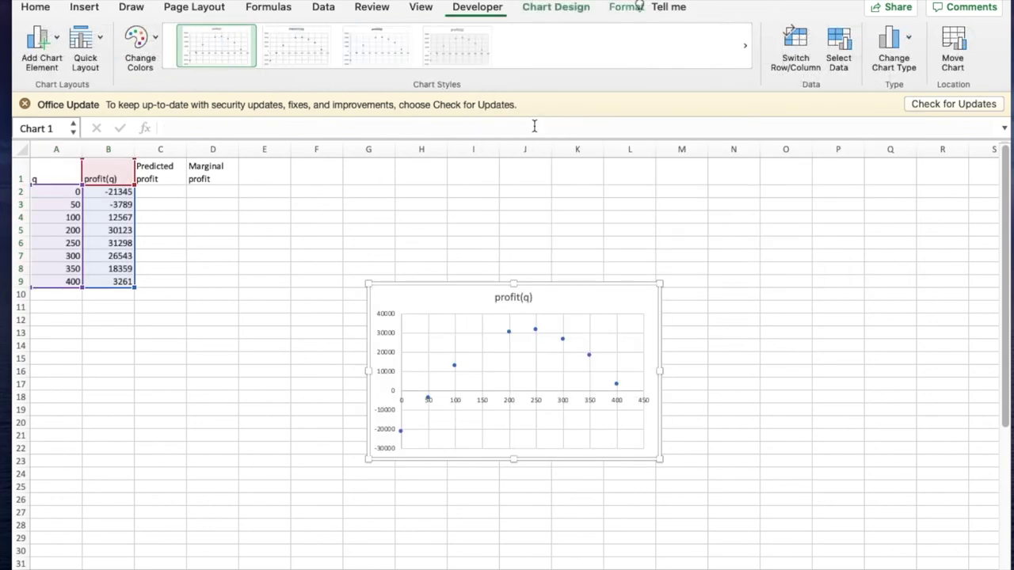
left_click(509, 337)
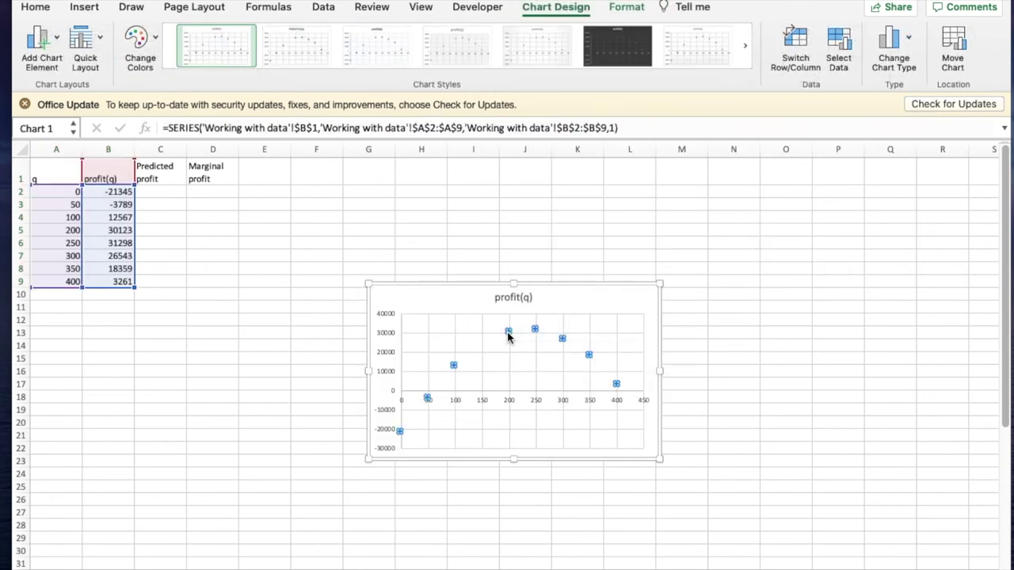
right_click(508, 337)
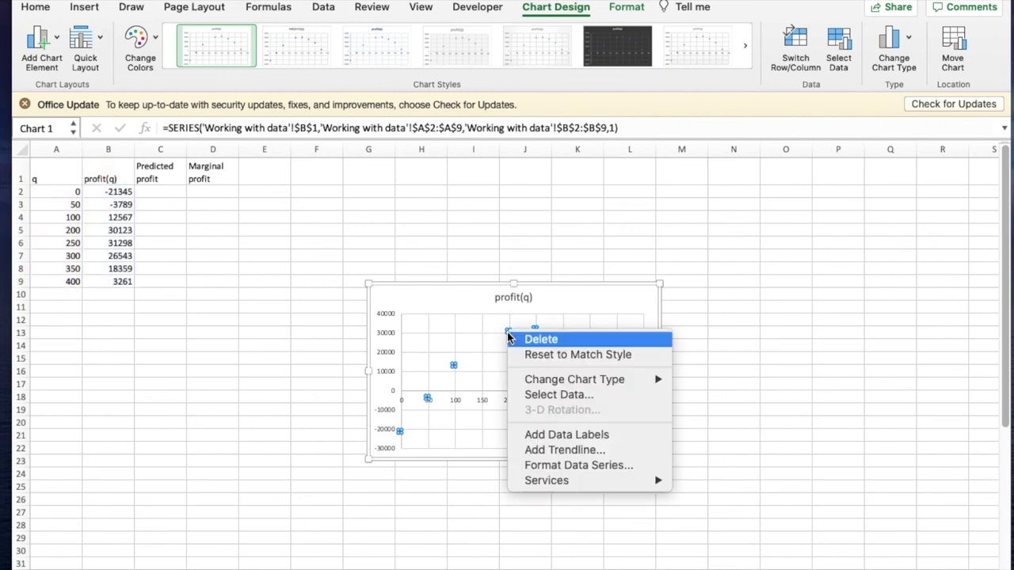
Add a second-order polynomial trendline with its equation shown on the chart
left_click(536, 449)
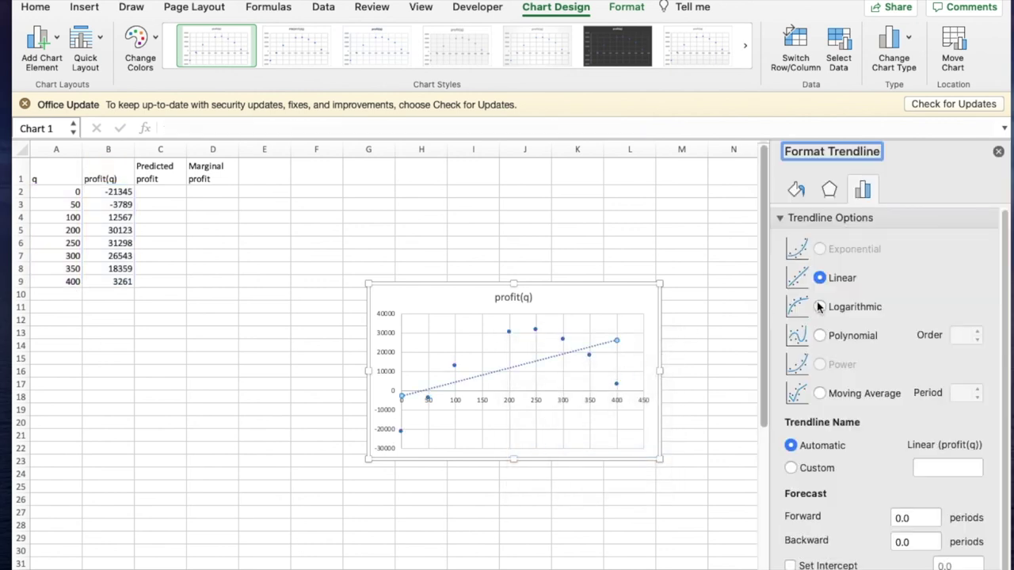
left_click(819, 336)
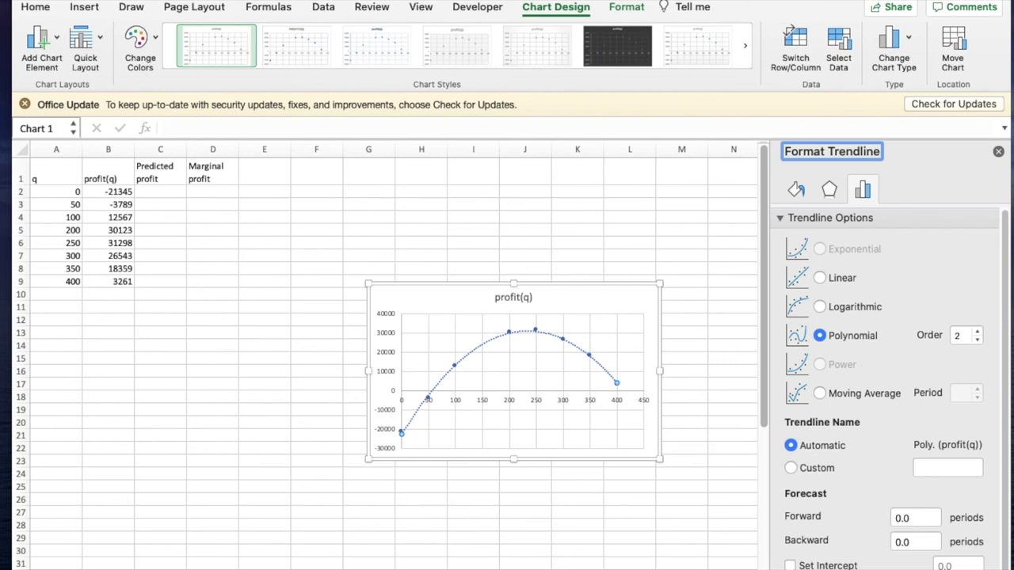
left_click(791, 569)
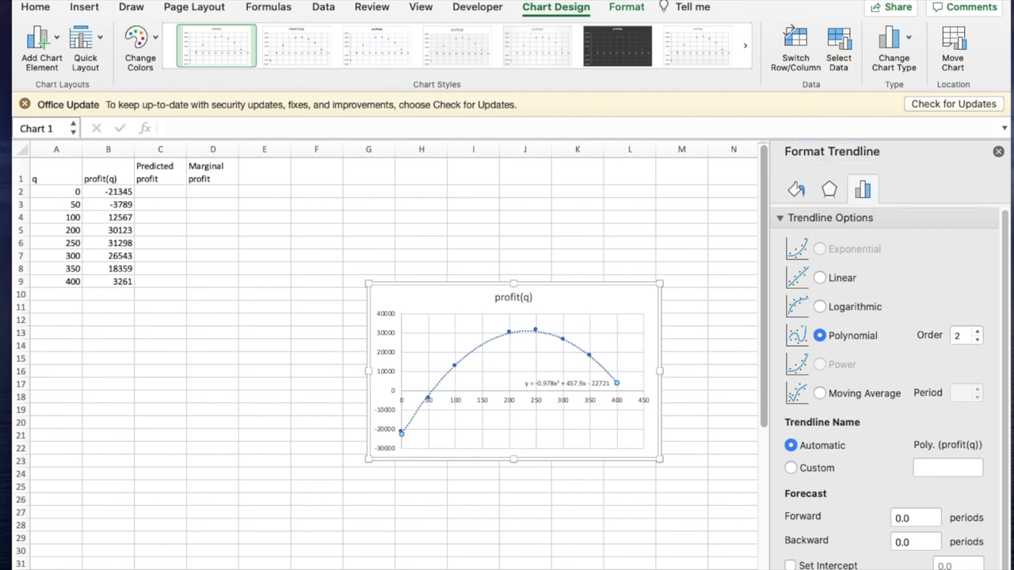
left_click(999, 151)
Set the equation label to 12 pt and copy its equation text
left_click(570, 385)
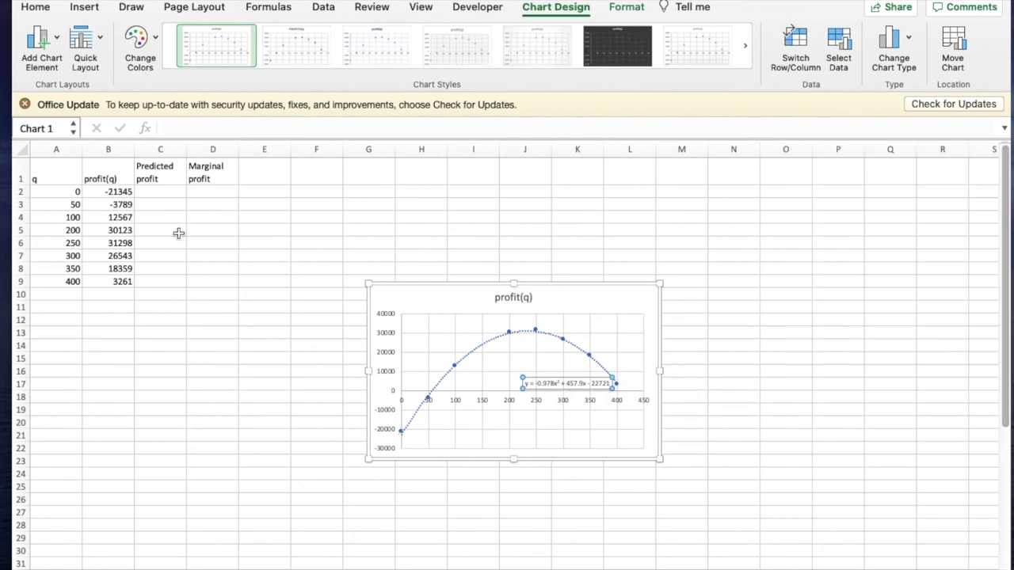
left_click(36, 8)
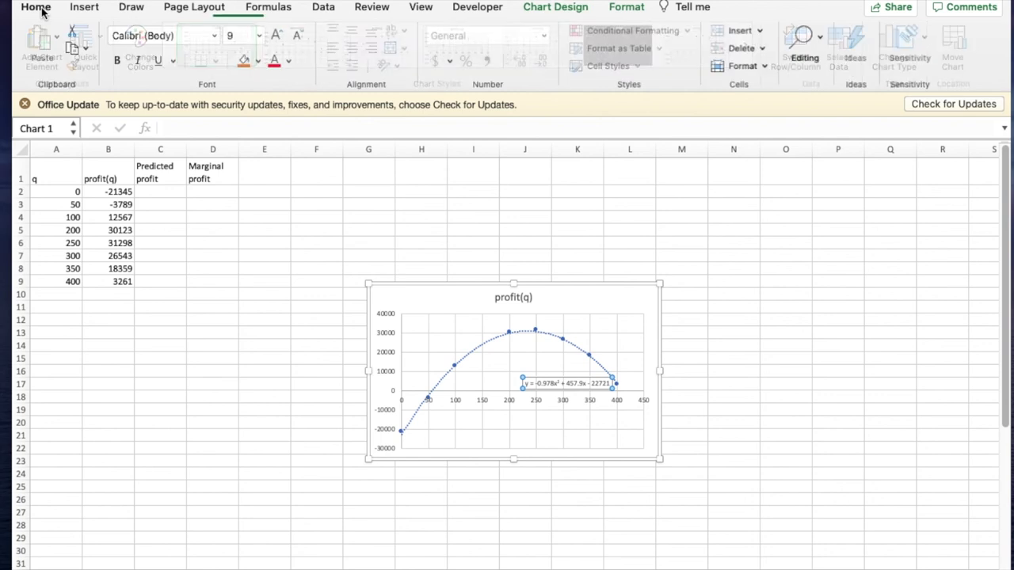
left_click(256, 36)
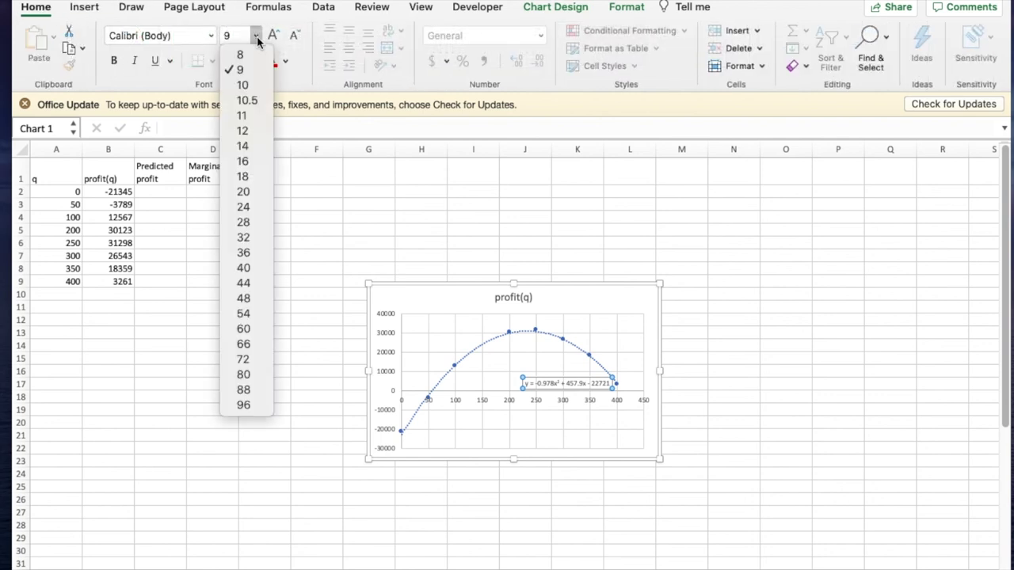
left_click(242, 132)
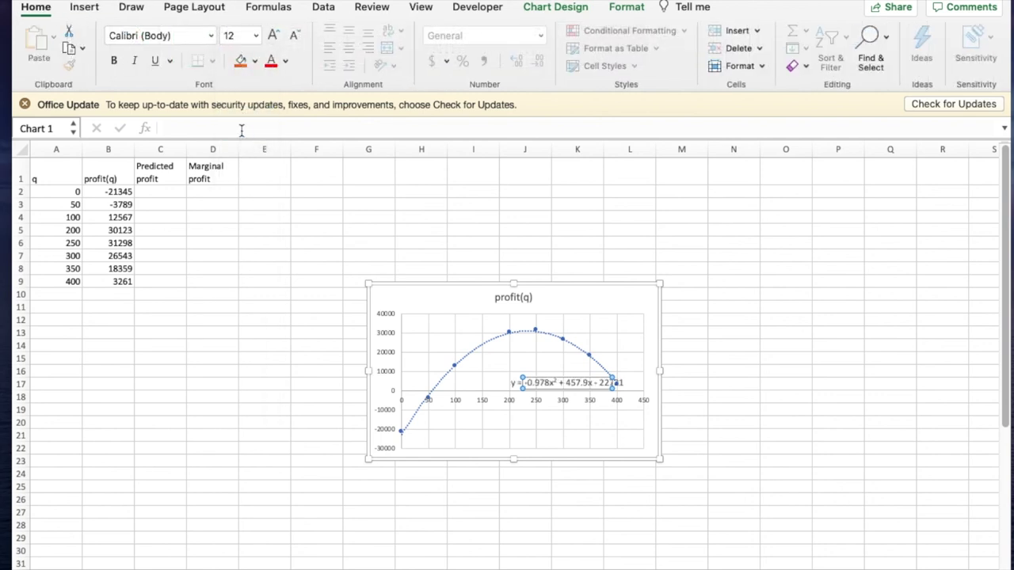
left_click(503, 382)
left_click_drag(502, 382, 599, 383)
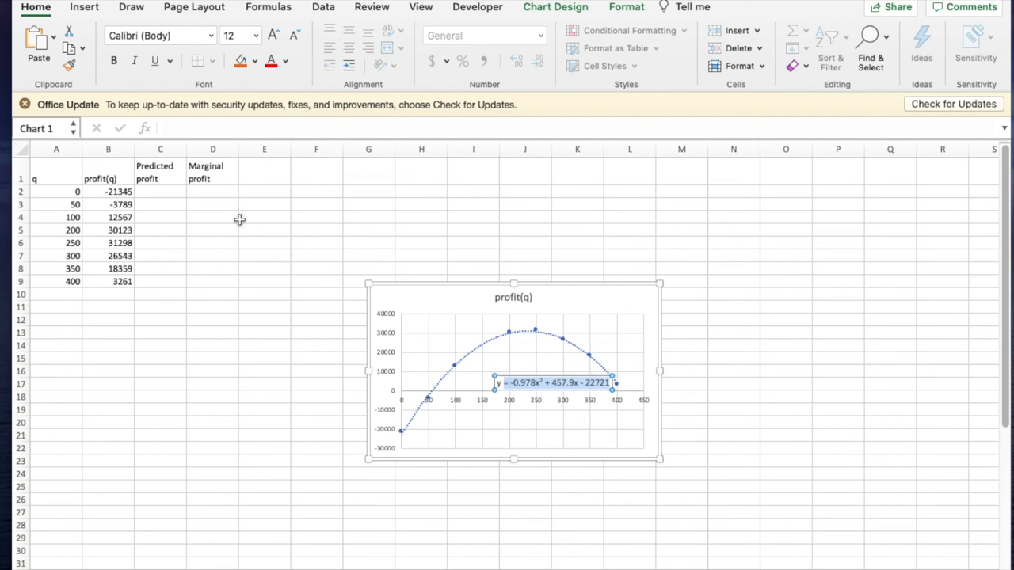
left_click(177, 192)
Turn the pasted equation into =-0.978*A2^2 + 457.9*A2 - 22721 in C2 and fill to C9
type("= -0.978x² + 457.9x - 22721")
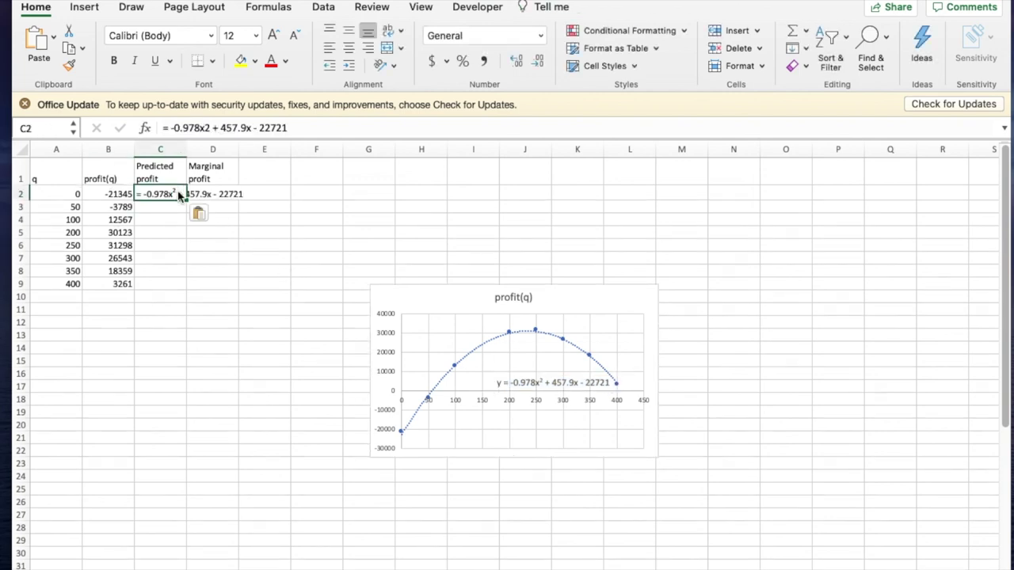
left_click_drag(211, 128, 198, 128)
type("*")
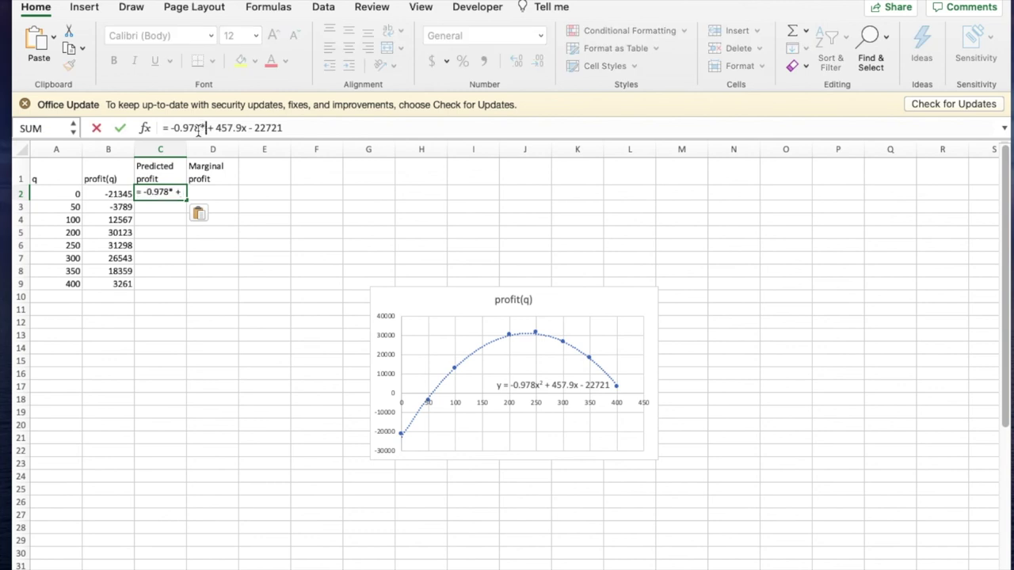
type("a")
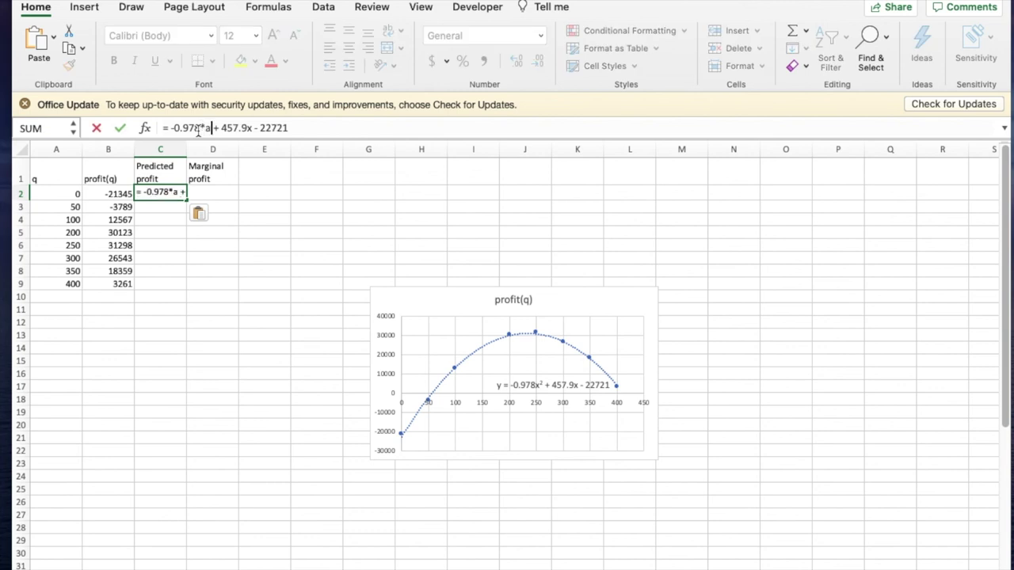
type("2^2")
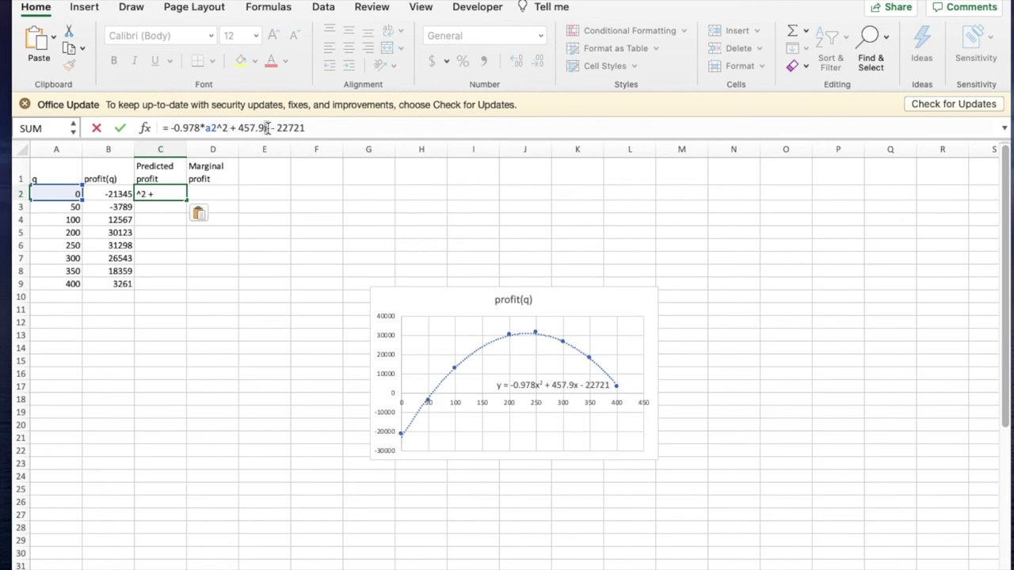
left_click(267, 128)
key("BackSpace")
type("*a2")
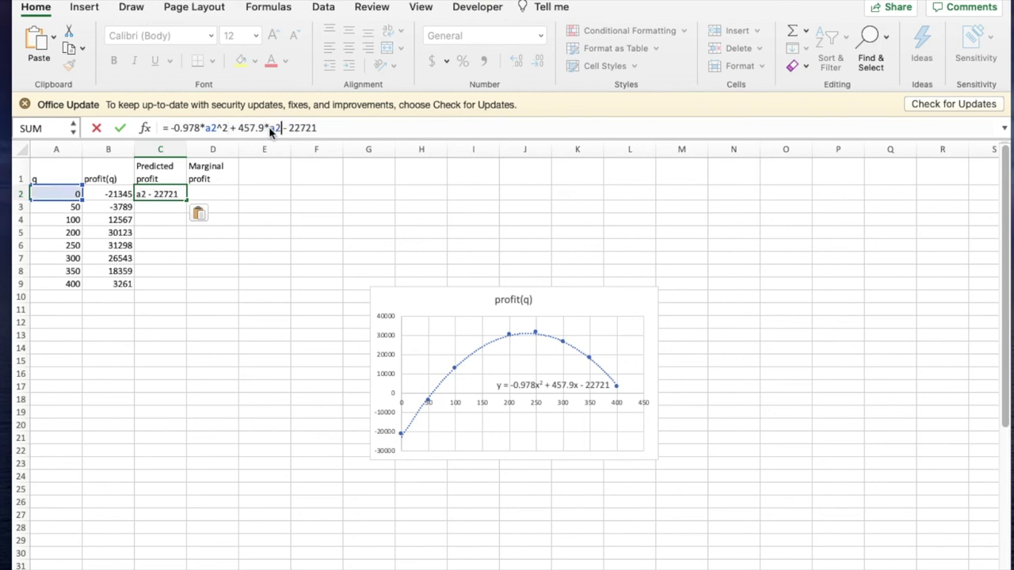
key("Return")
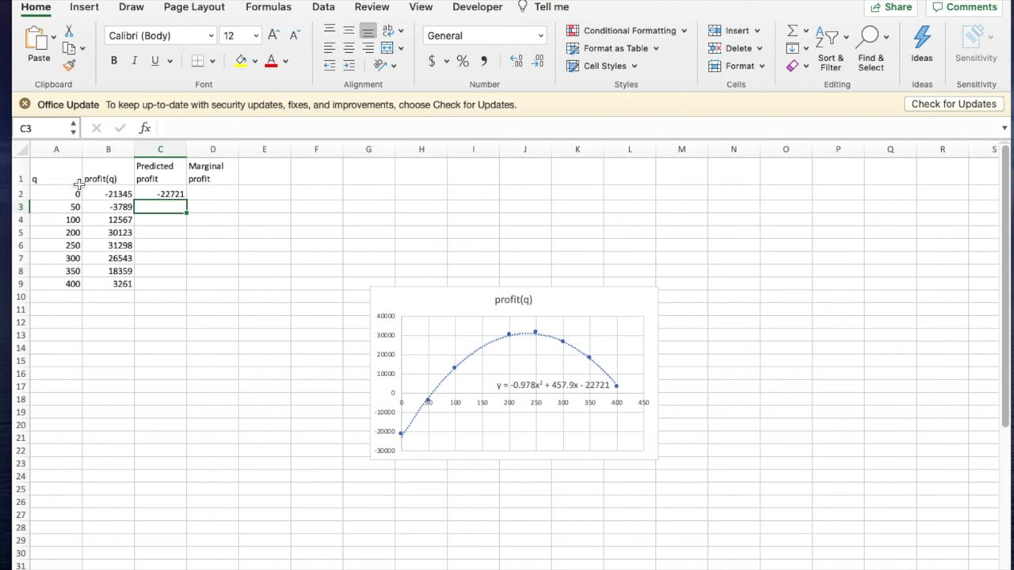
left_click(174, 194)
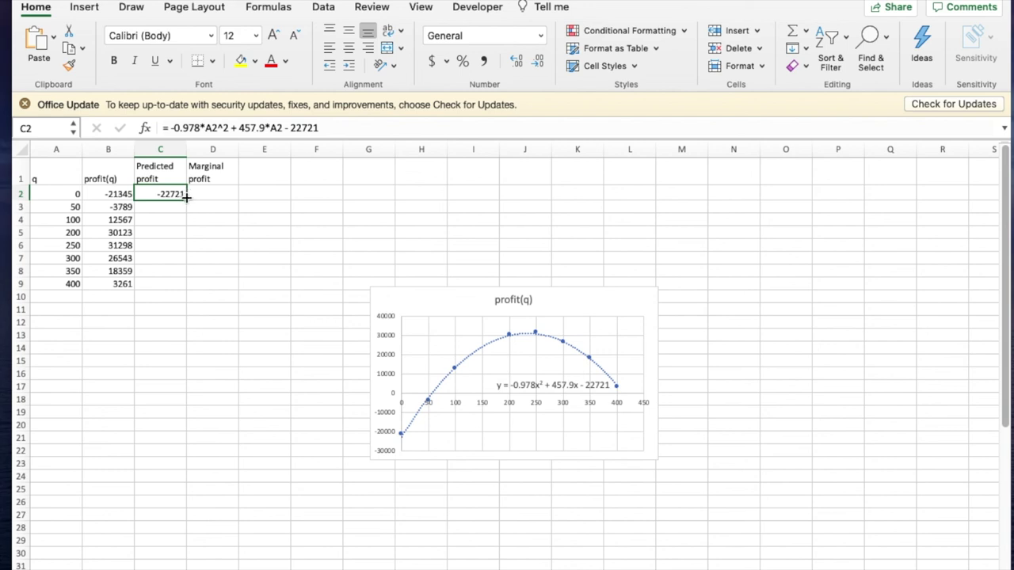
left_click_drag(185, 199, 176, 287)
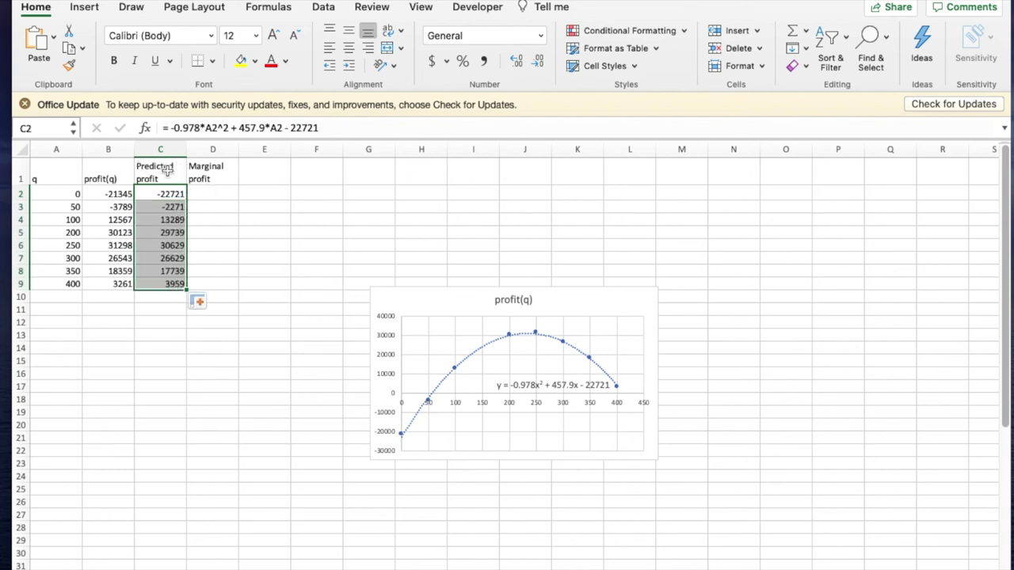
Insert a new column D and head it Pred Profit (q+1)
left_click(217, 150)
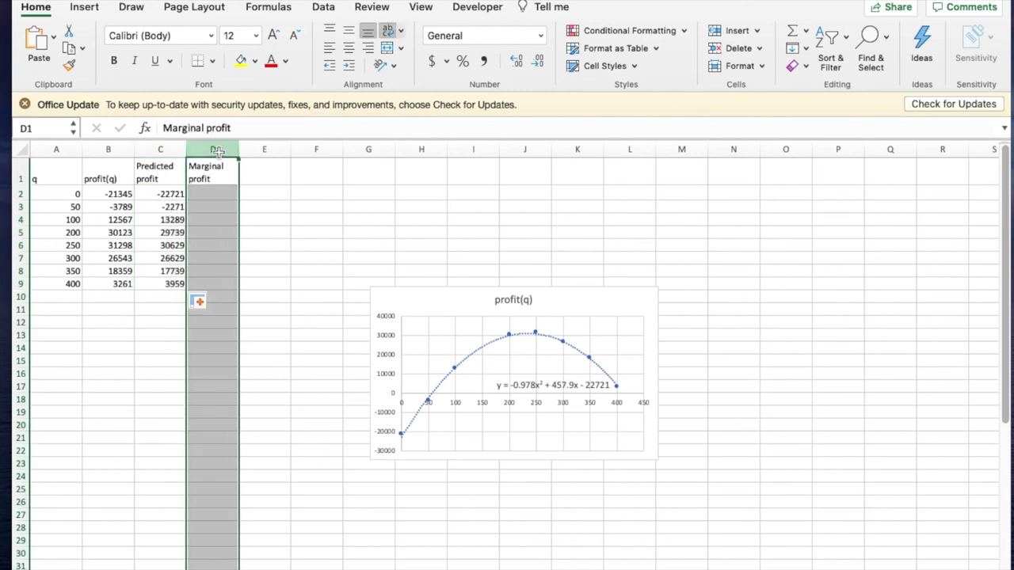
right_click(217, 150)
left_click(215, 200)
left_click(202, 172)
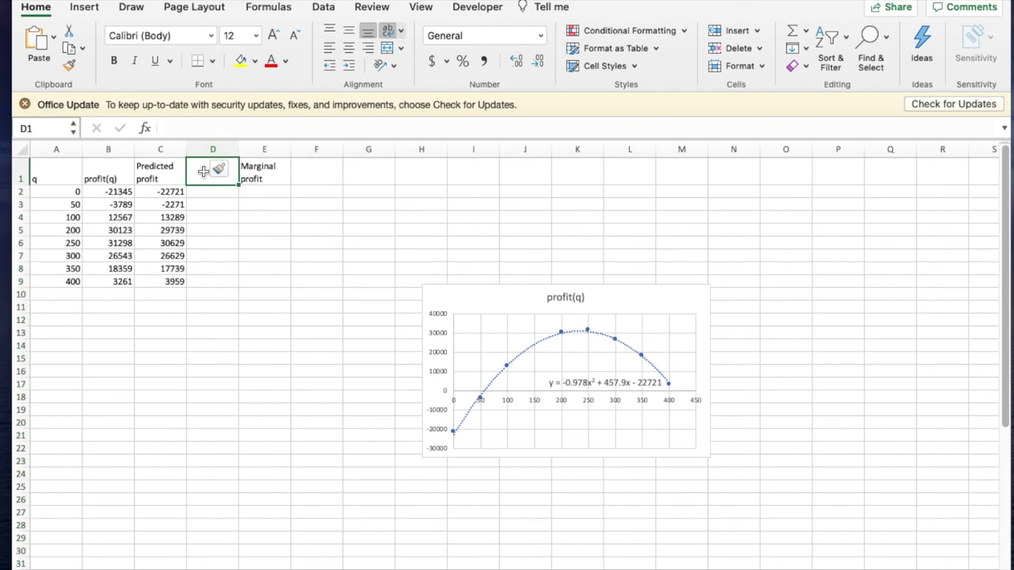
type("Pred Profit")
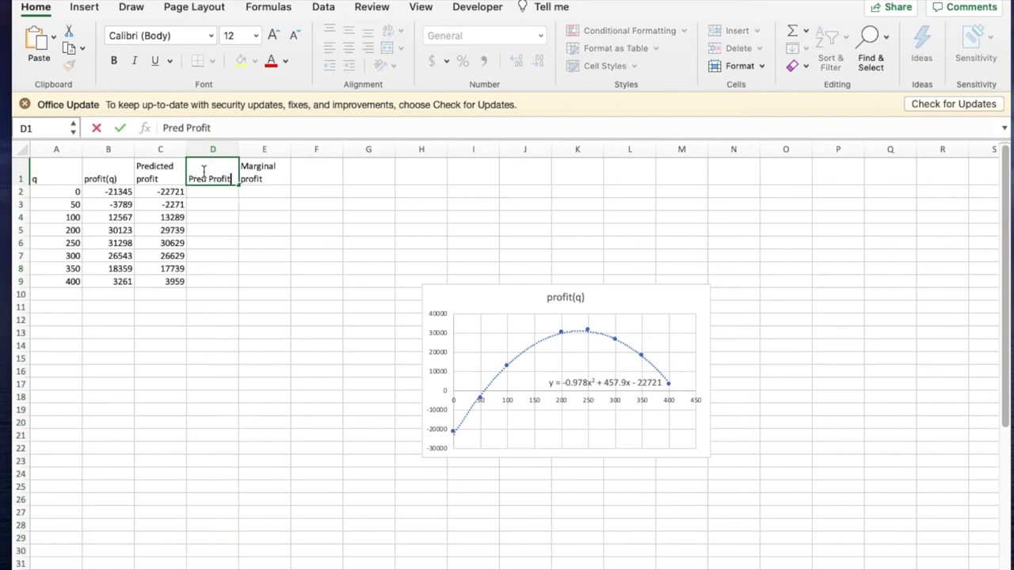
type(" (q+1")
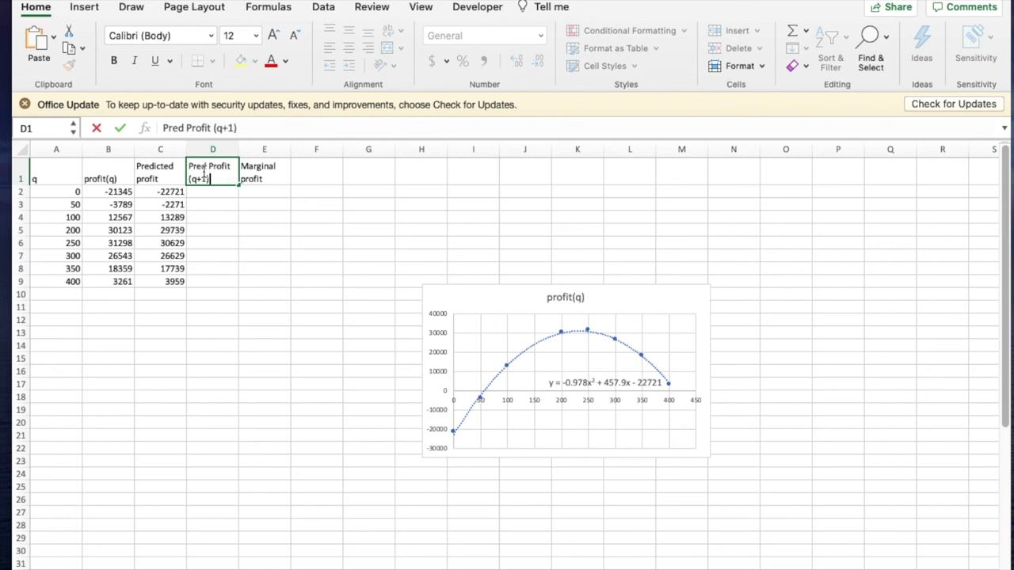
key("Return")
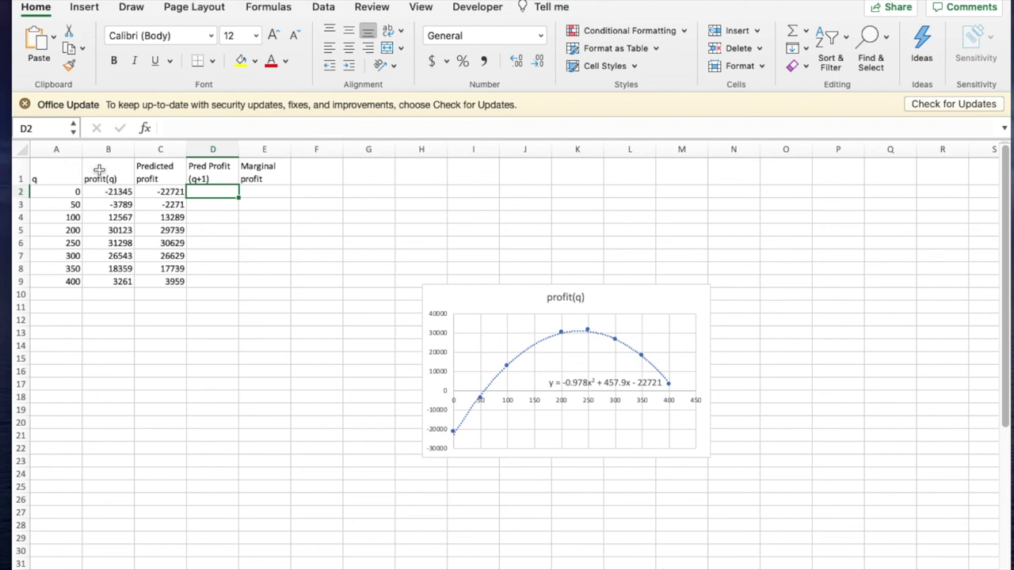
Insert a q+1 column B with =A2+1 filled down to B9 (1 to 401)
right_click(99, 170)
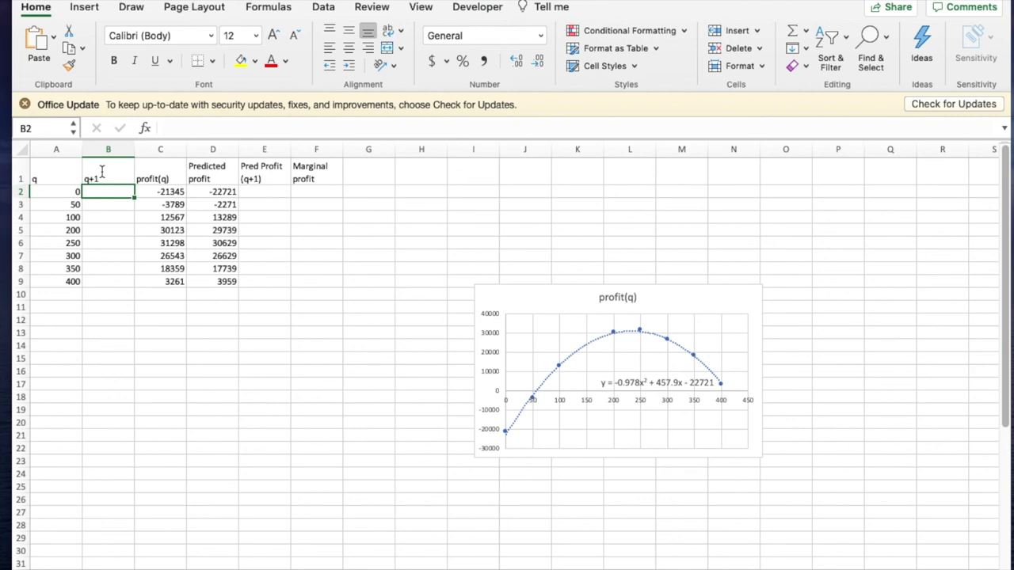
type("=")
left_click(50, 192)
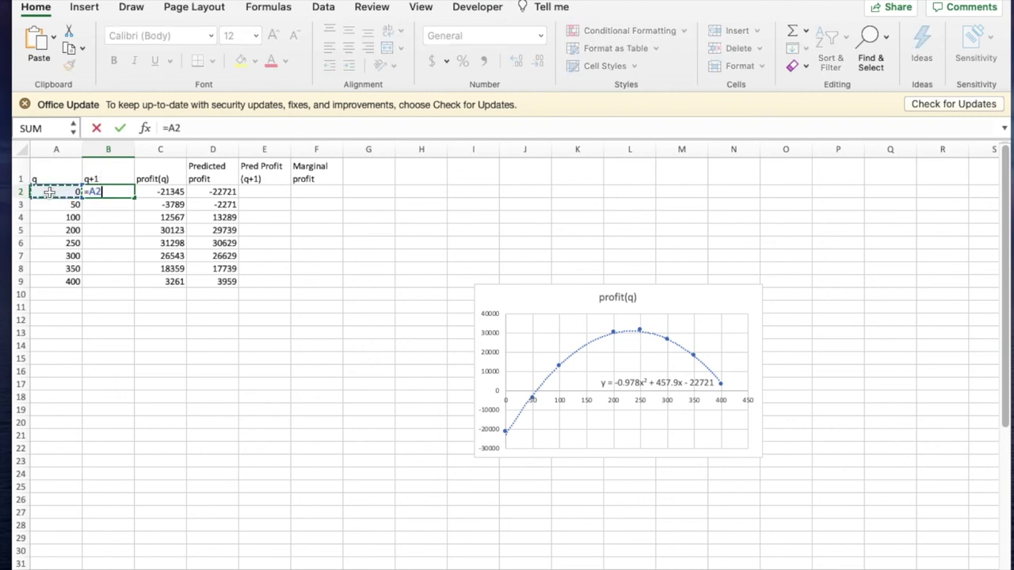
type("+")
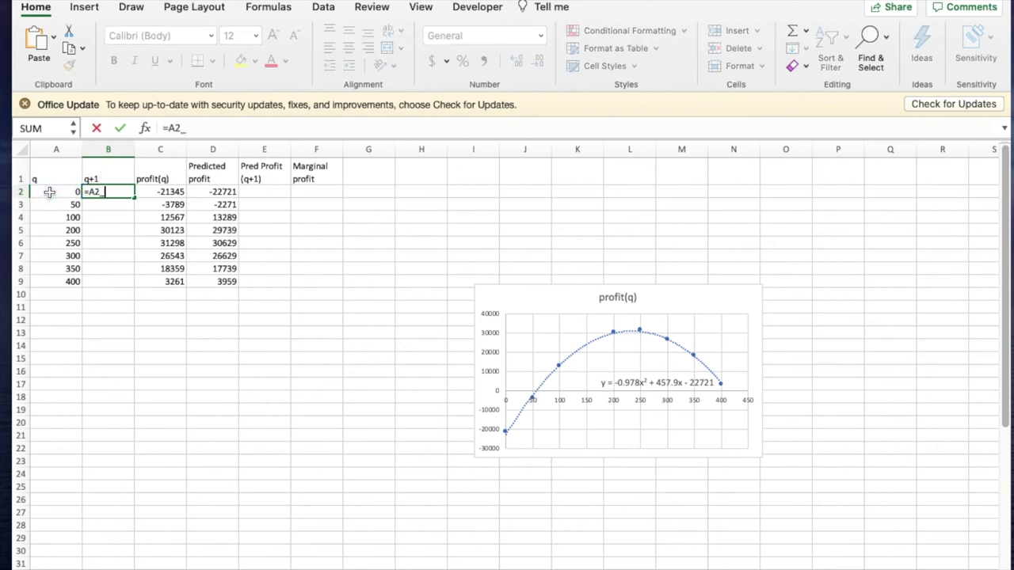
key("BackSpace")
key("Return")
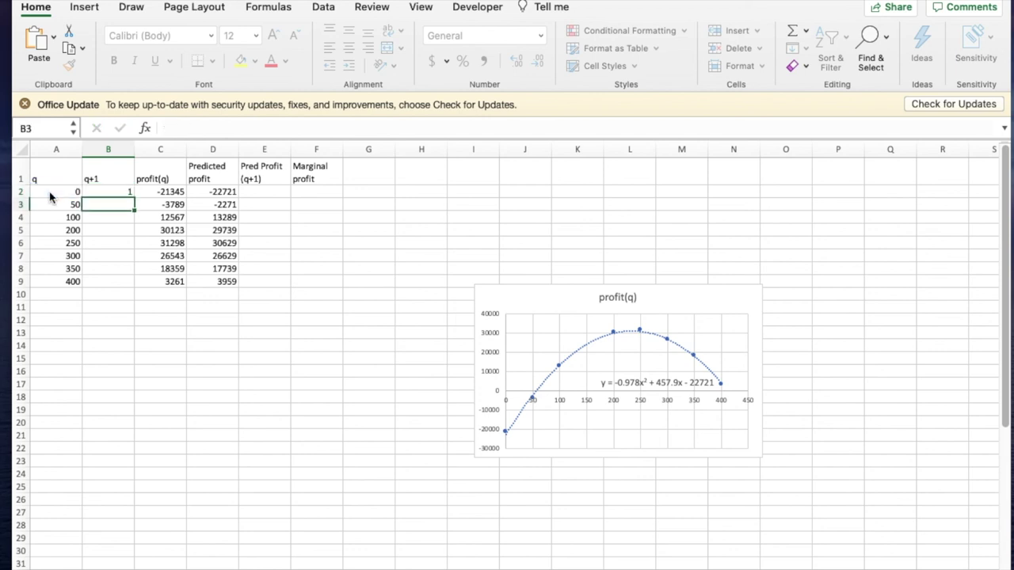
left_click(107, 192)
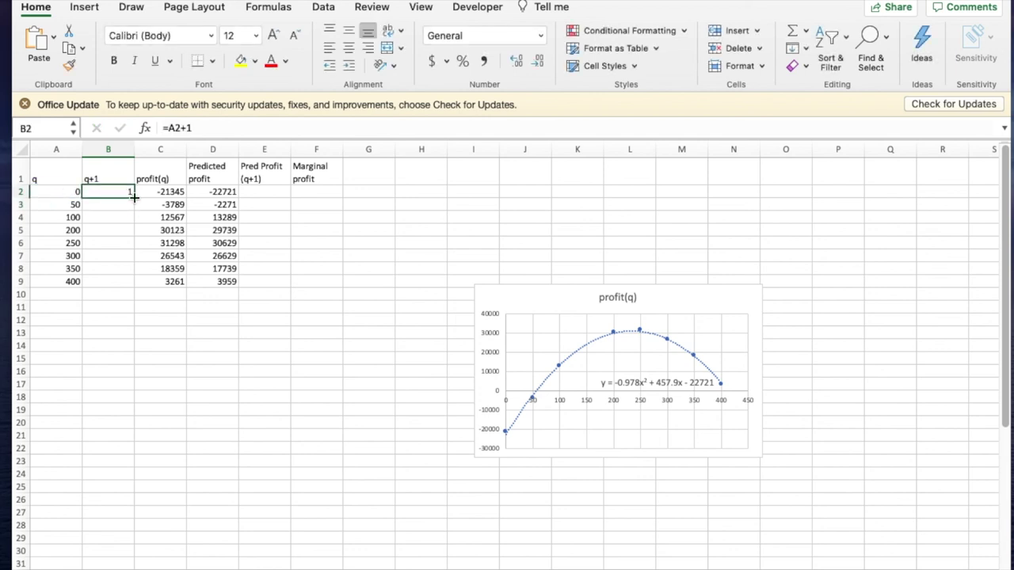
left_click_drag(135, 197, 109, 287)
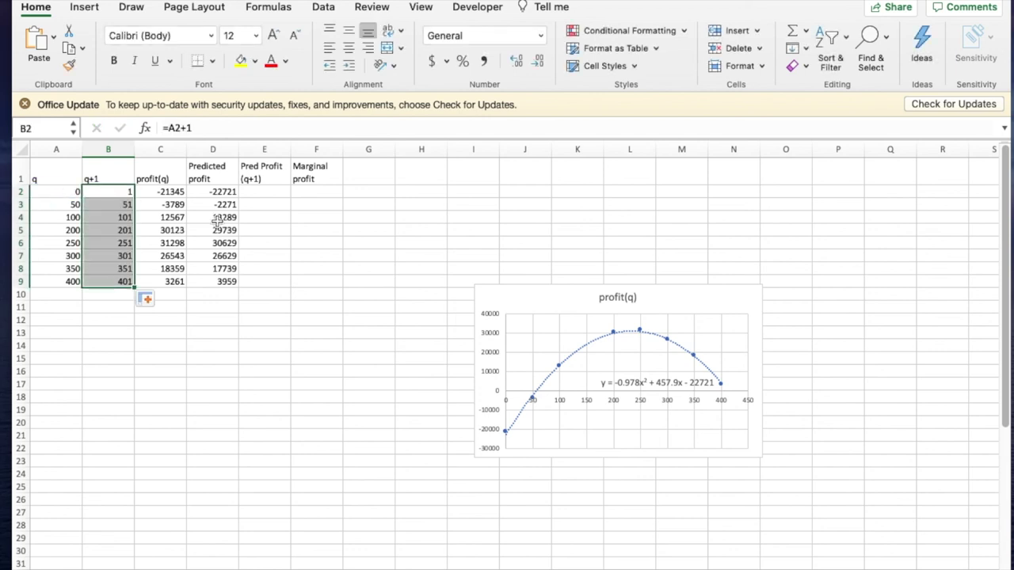
Copy the Predicted profit formulas into column E so Pred Profit (q+1) uses the q+1 values
left_click_drag(224, 192, 278, 282)
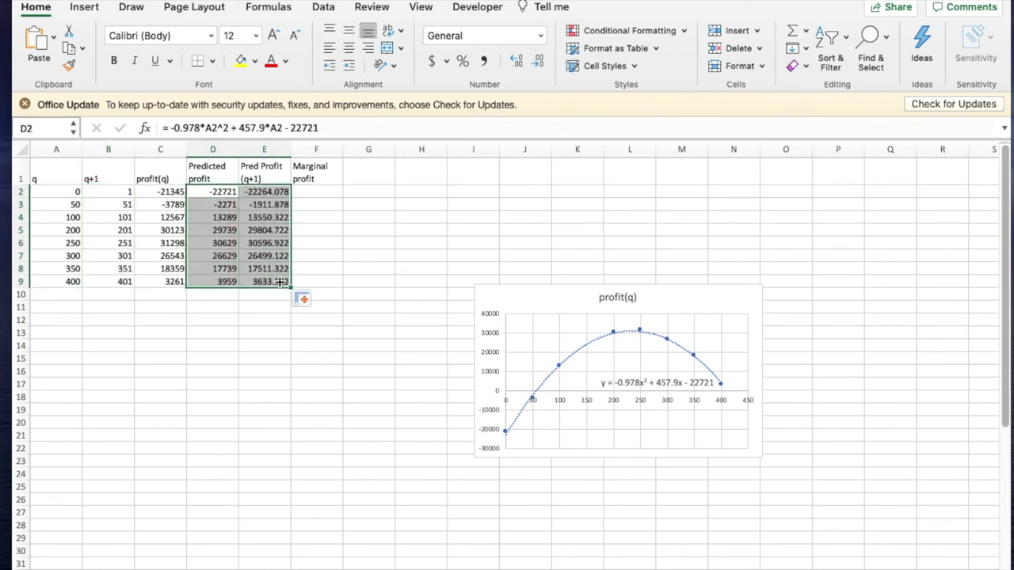
left_click(264, 192)
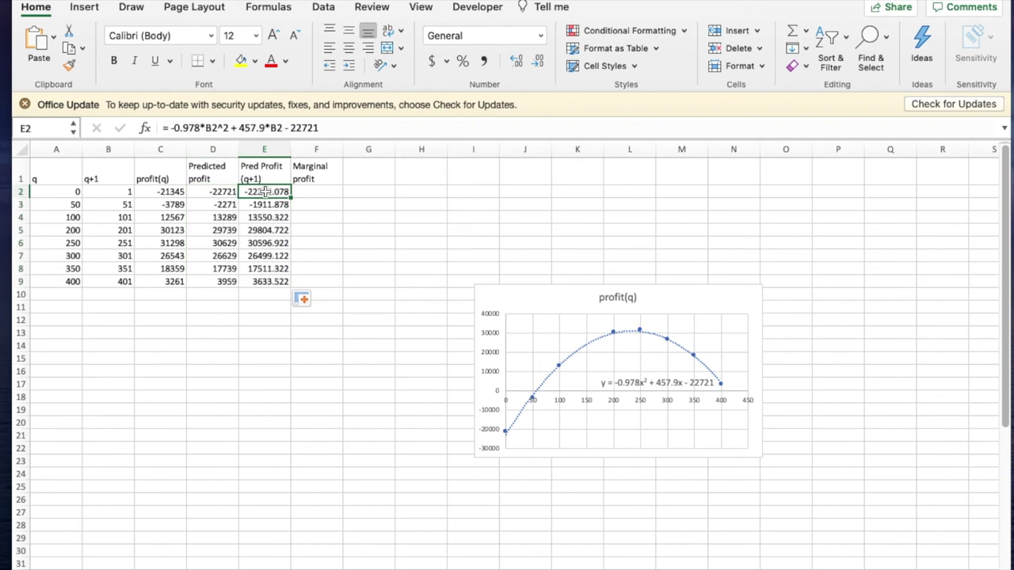
left_click(212, 181)
left_click(214, 204)
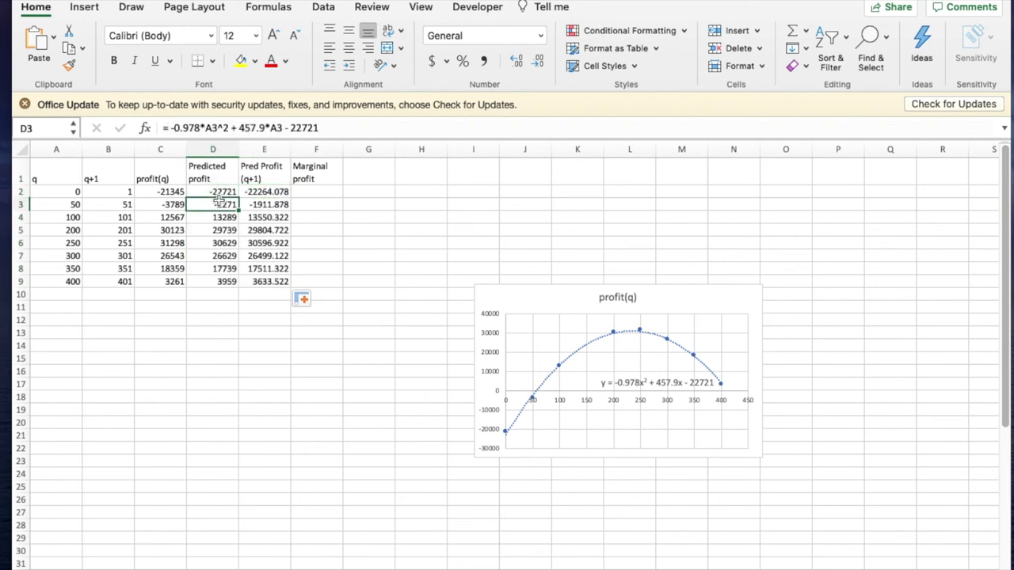
left_click(271, 203)
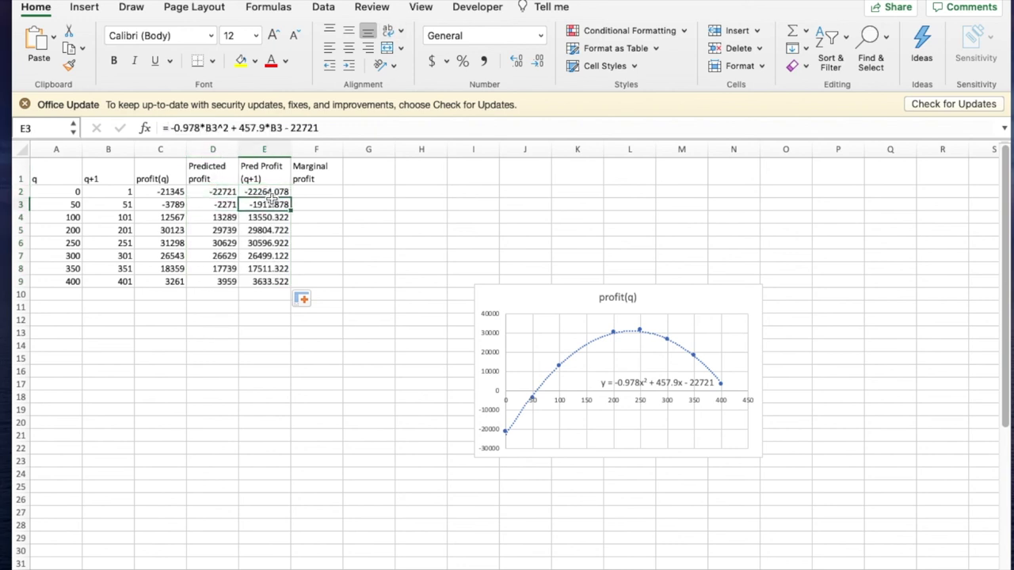
Enter =E2-D2 in F2 and fill it down to F9, giving 456.922 to -325.478
left_click(312, 191)
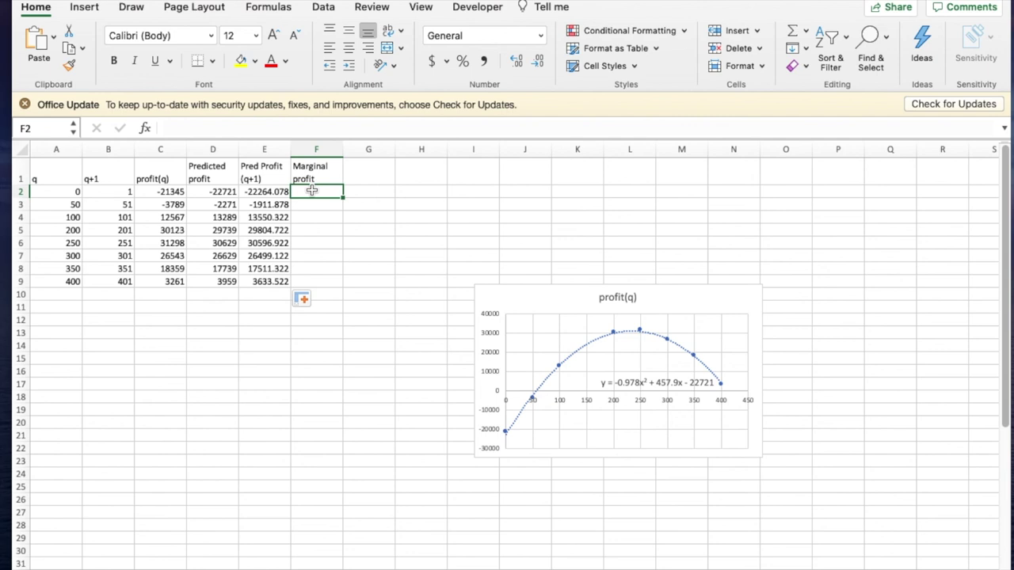
type("=")
left_click(272, 193)
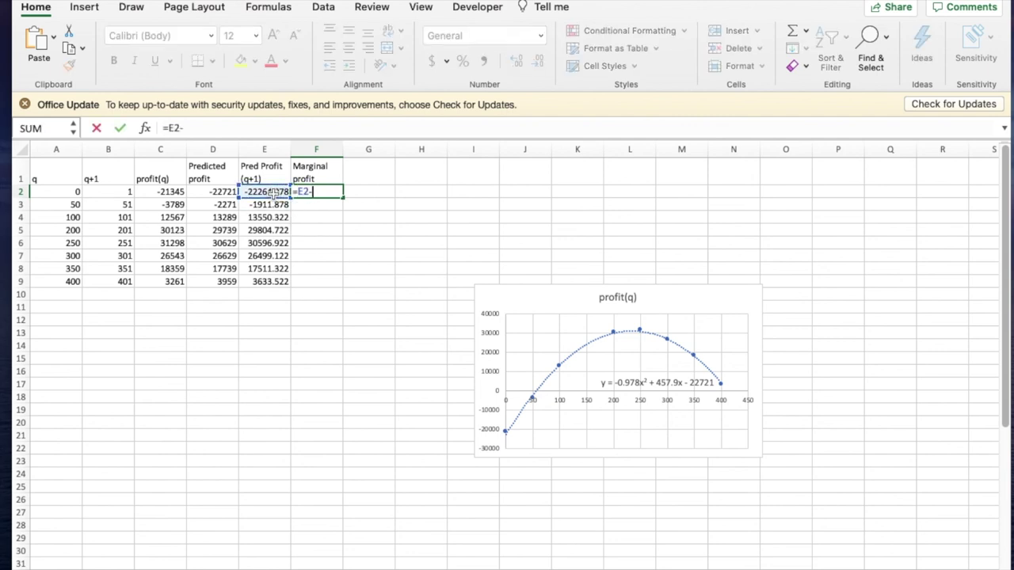
type("-")
left_click(224, 192)
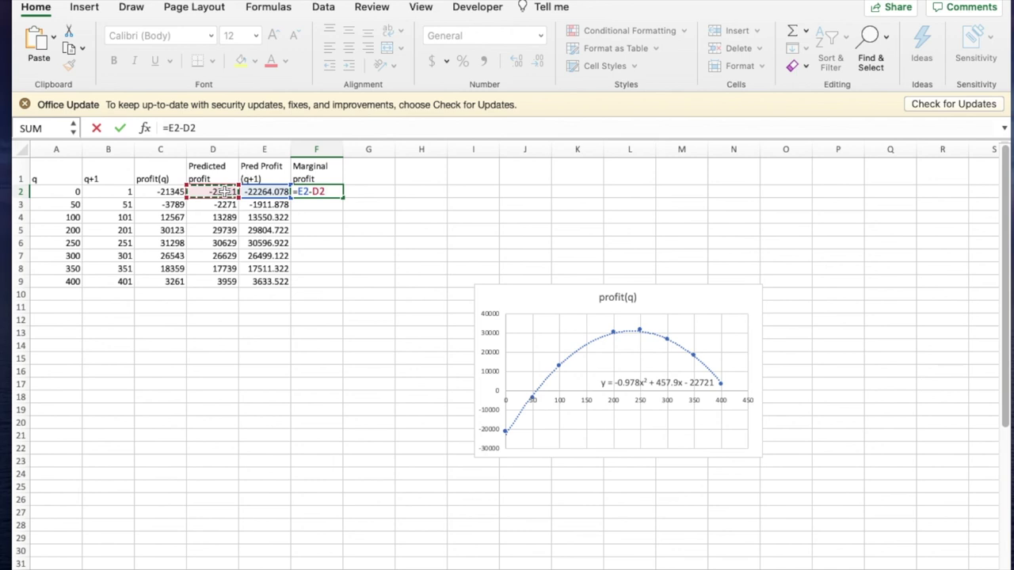
key("Return")
left_click(325, 192)
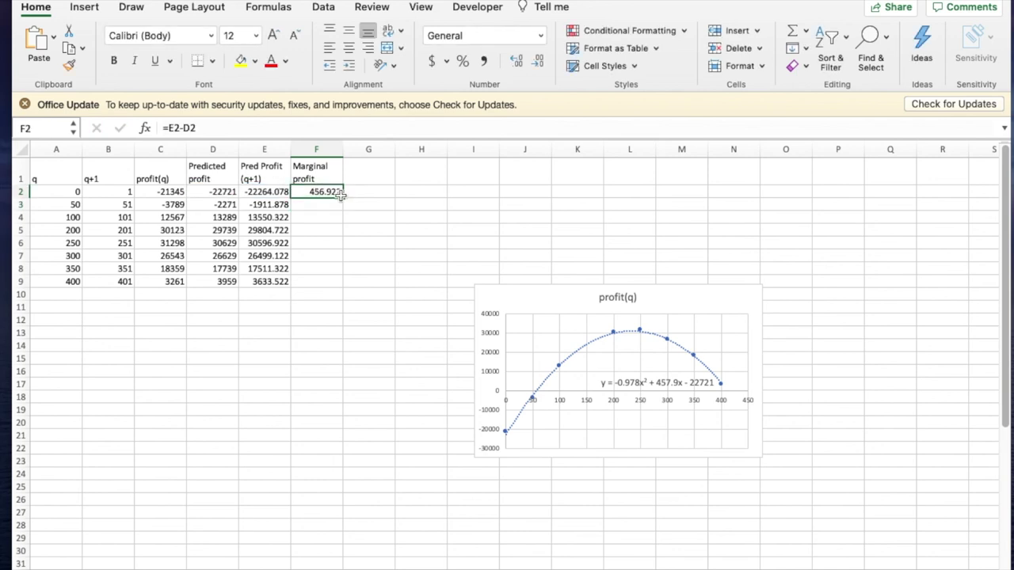
left_click_drag(342, 199, 321, 286)
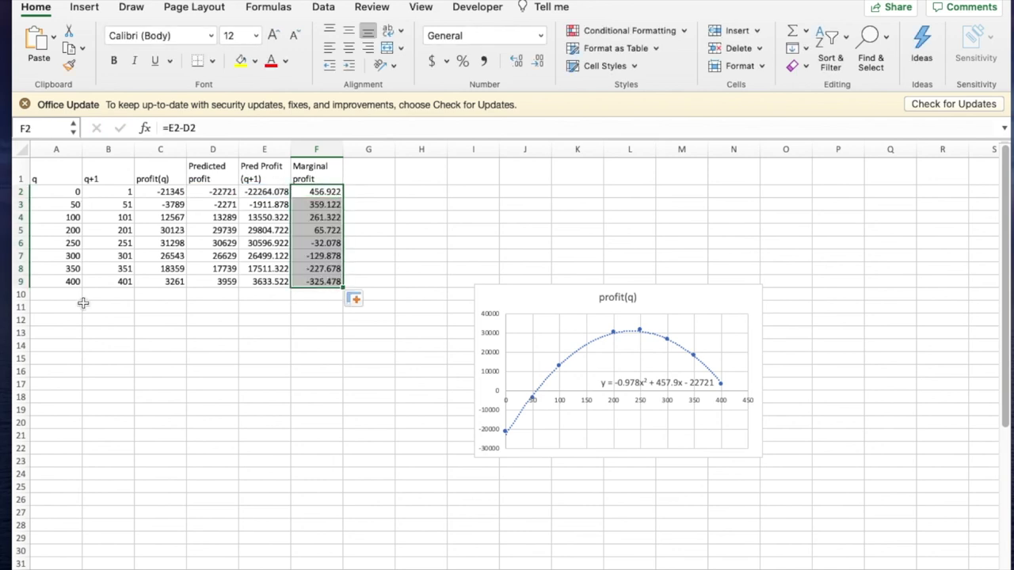